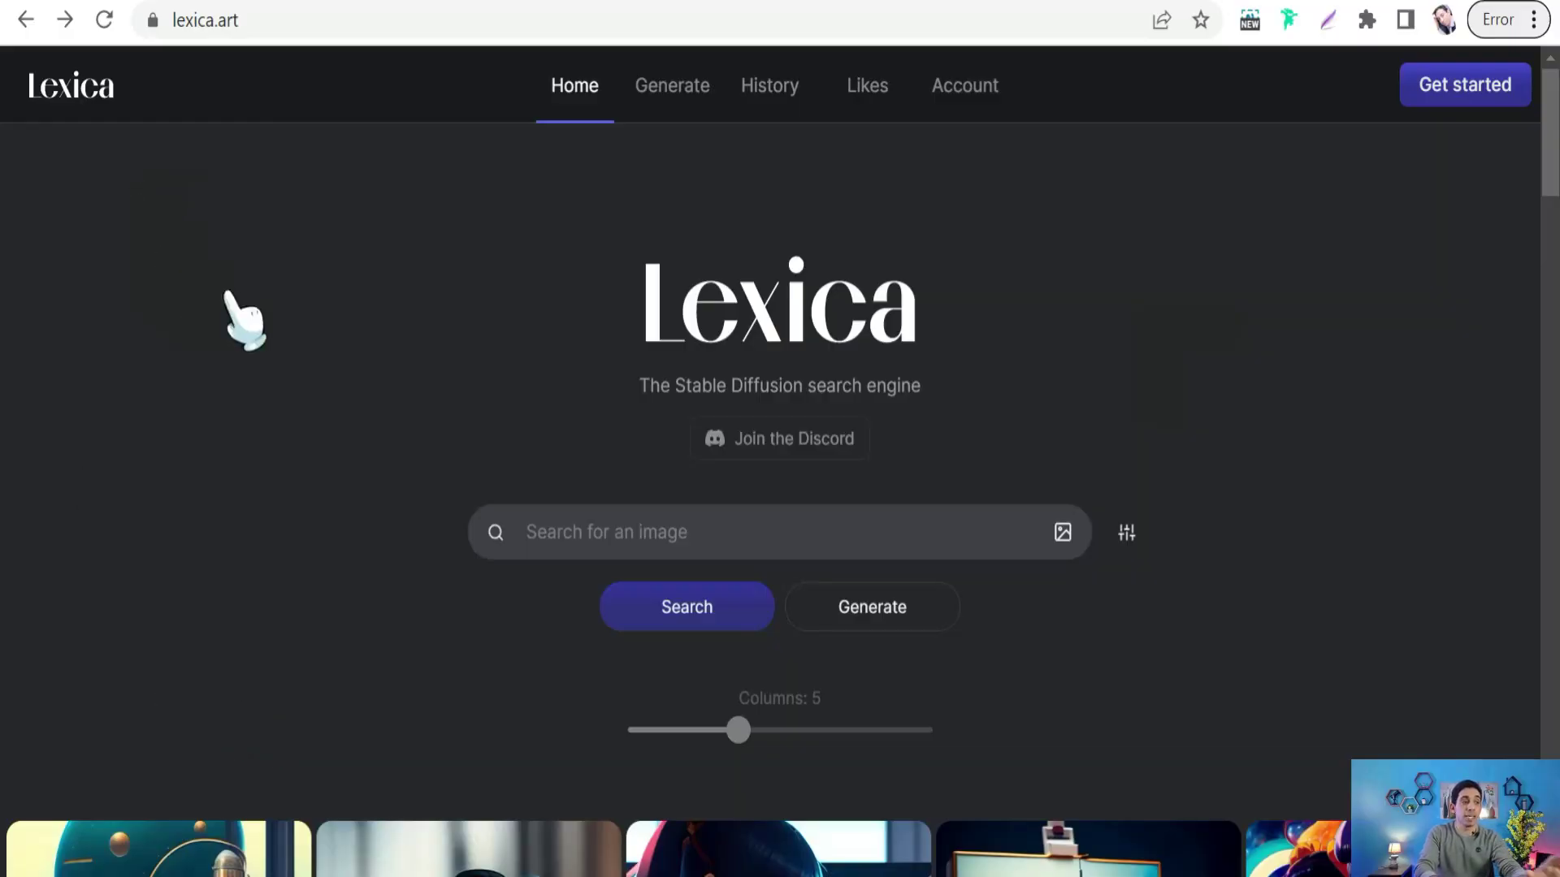
scroll(283, 339, down, 5)
scroll(269, 317, down, 5)
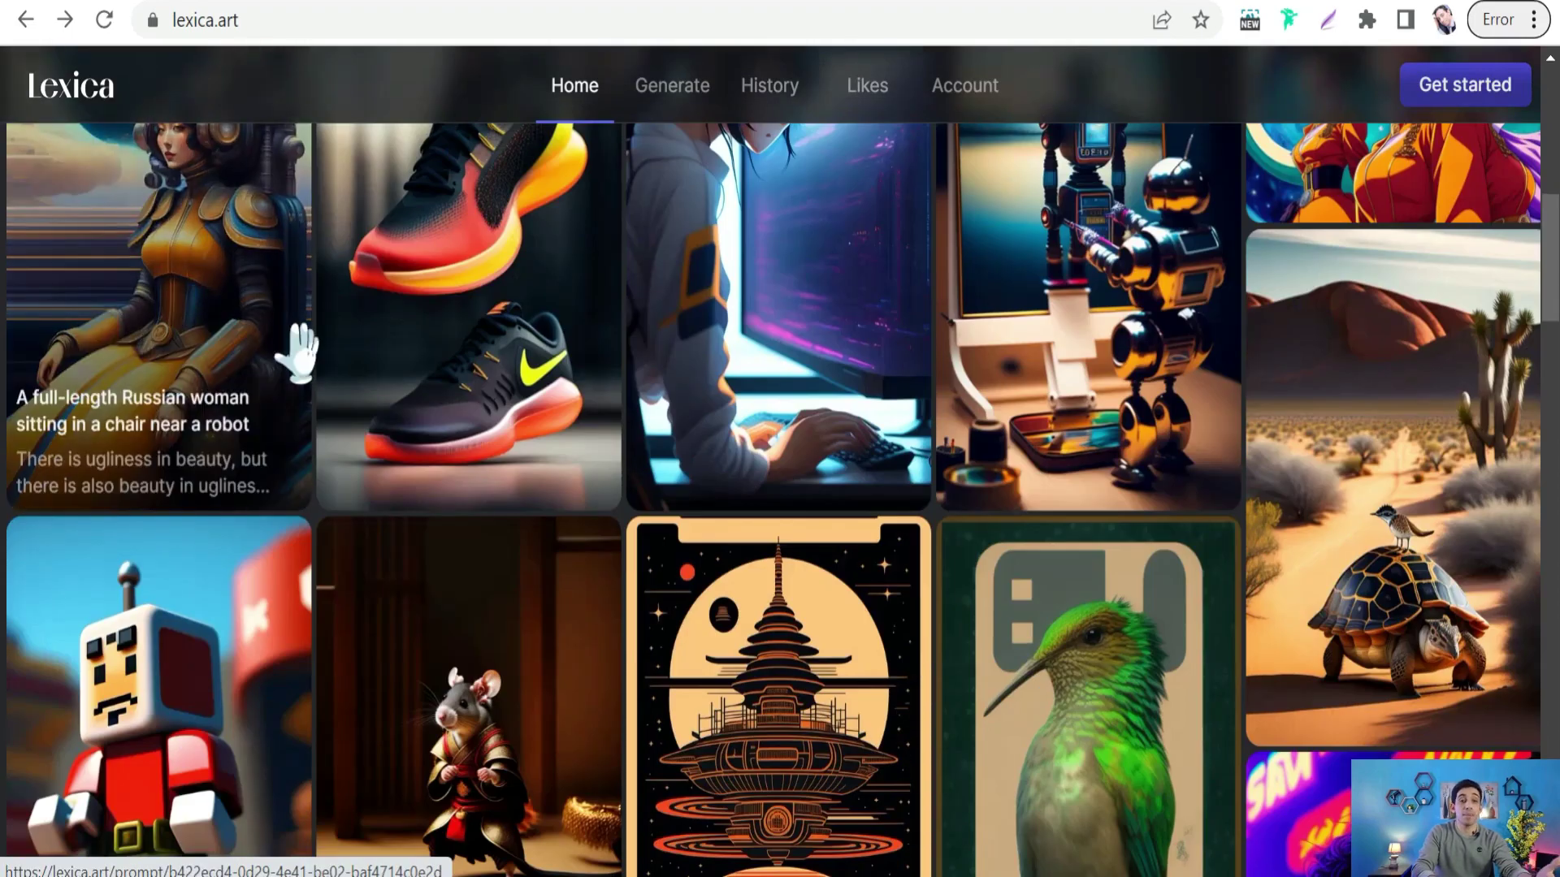
scroll(309, 362, down, 10)
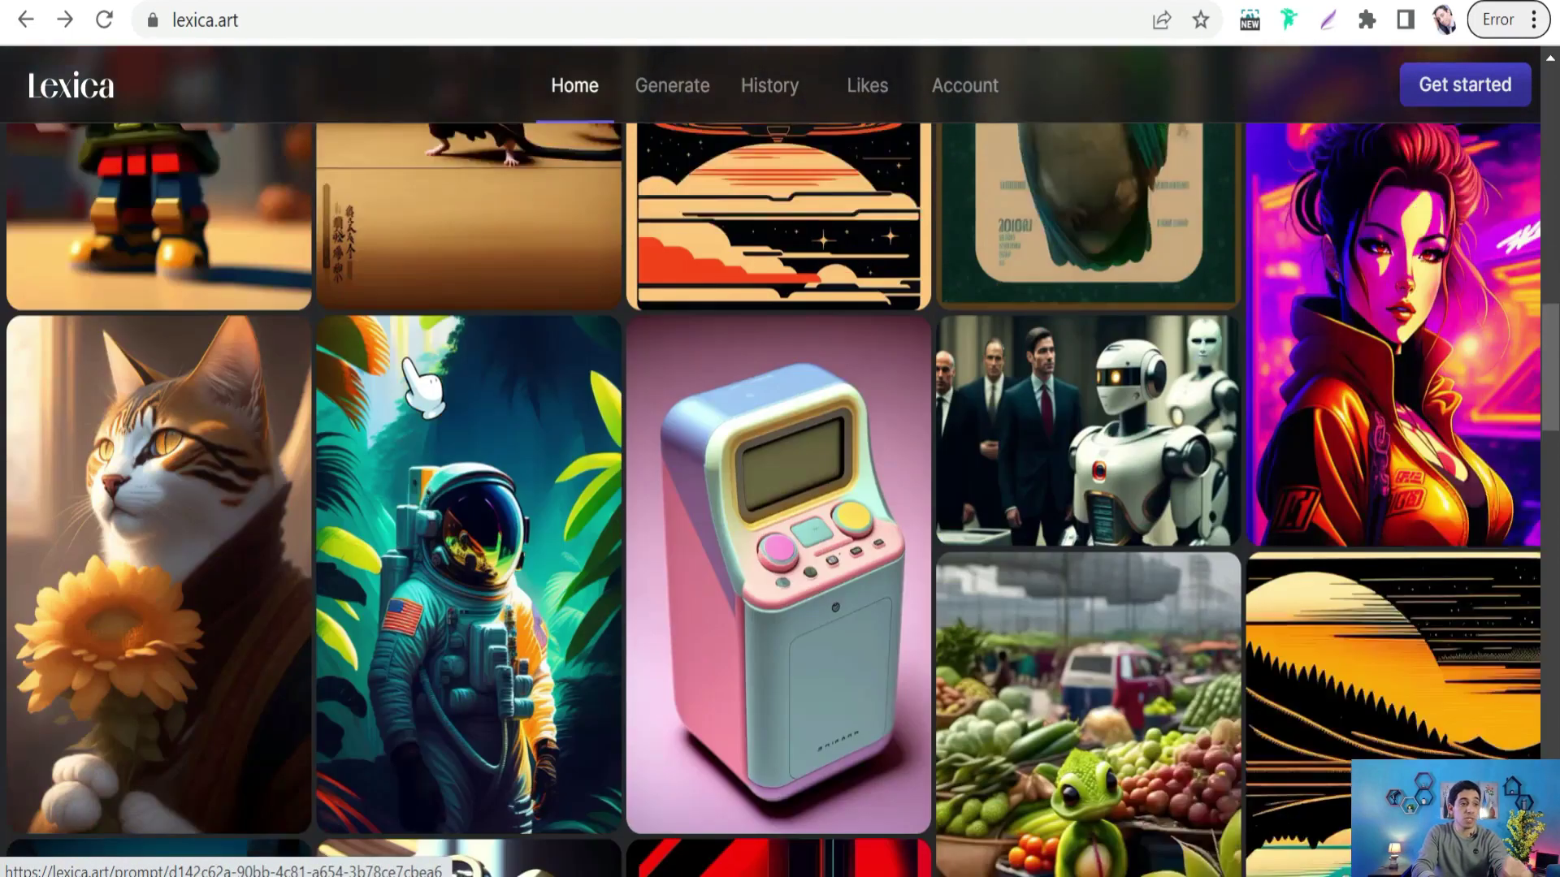
scroll(446, 407, down, 8)
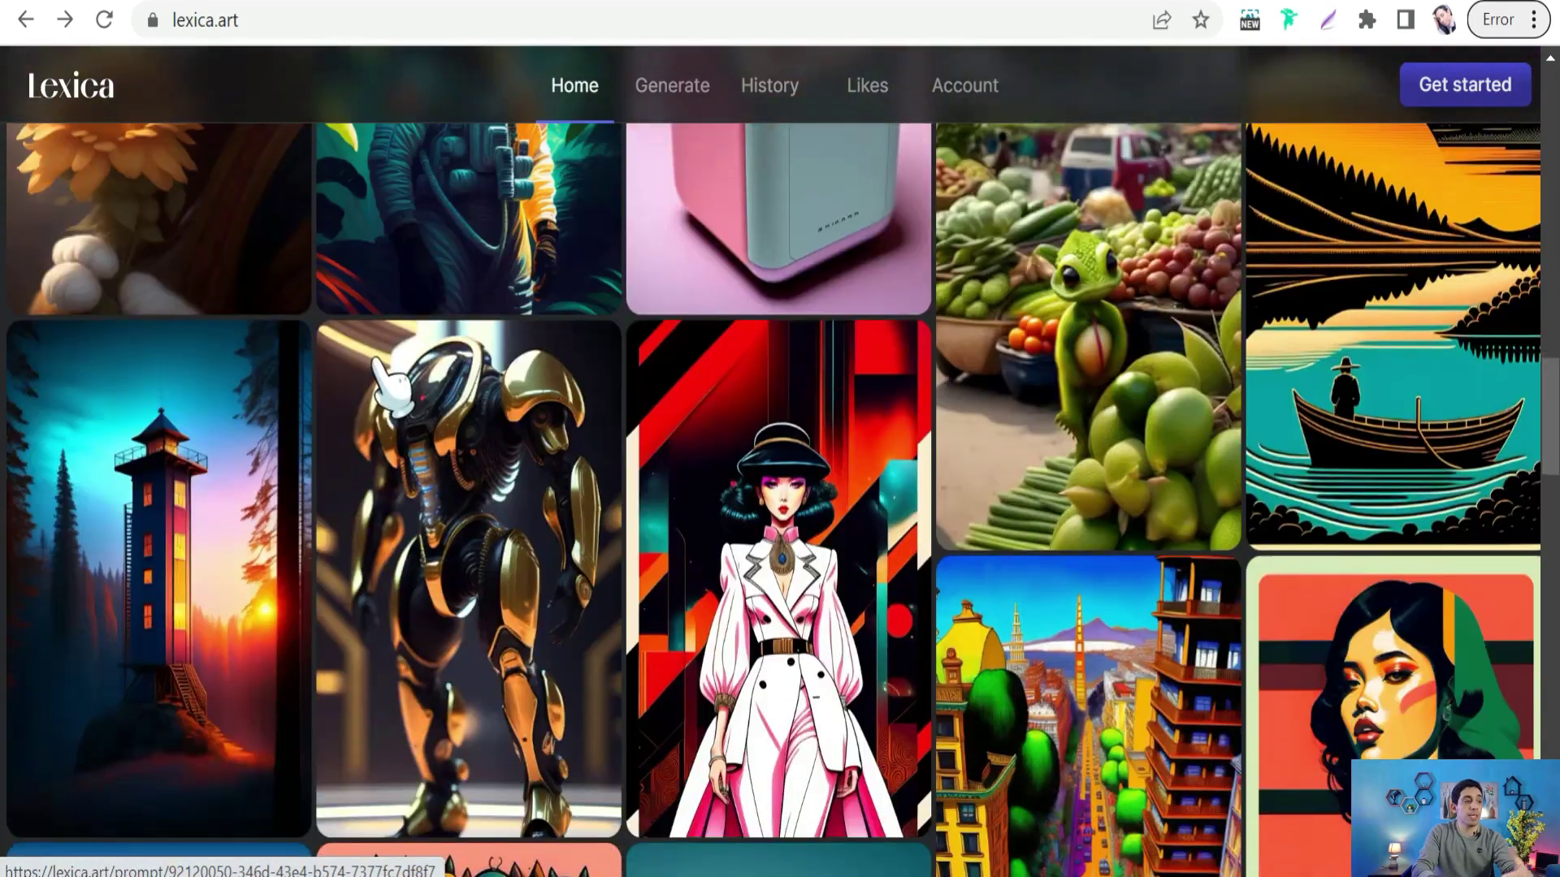
mouse_move(365, 362)
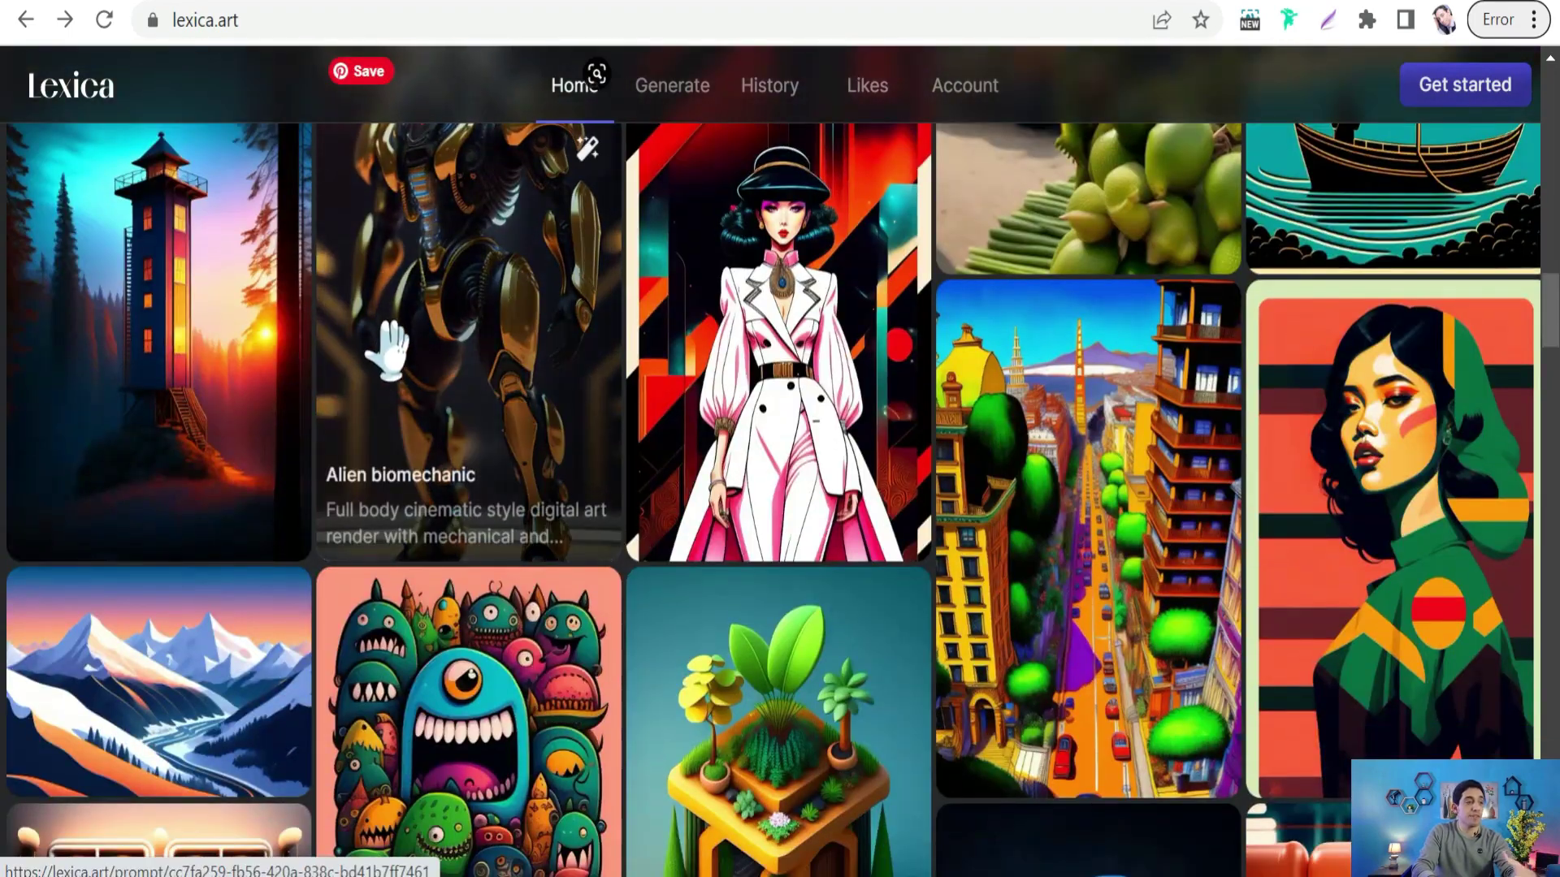
scroll(353, 376, up, 18)
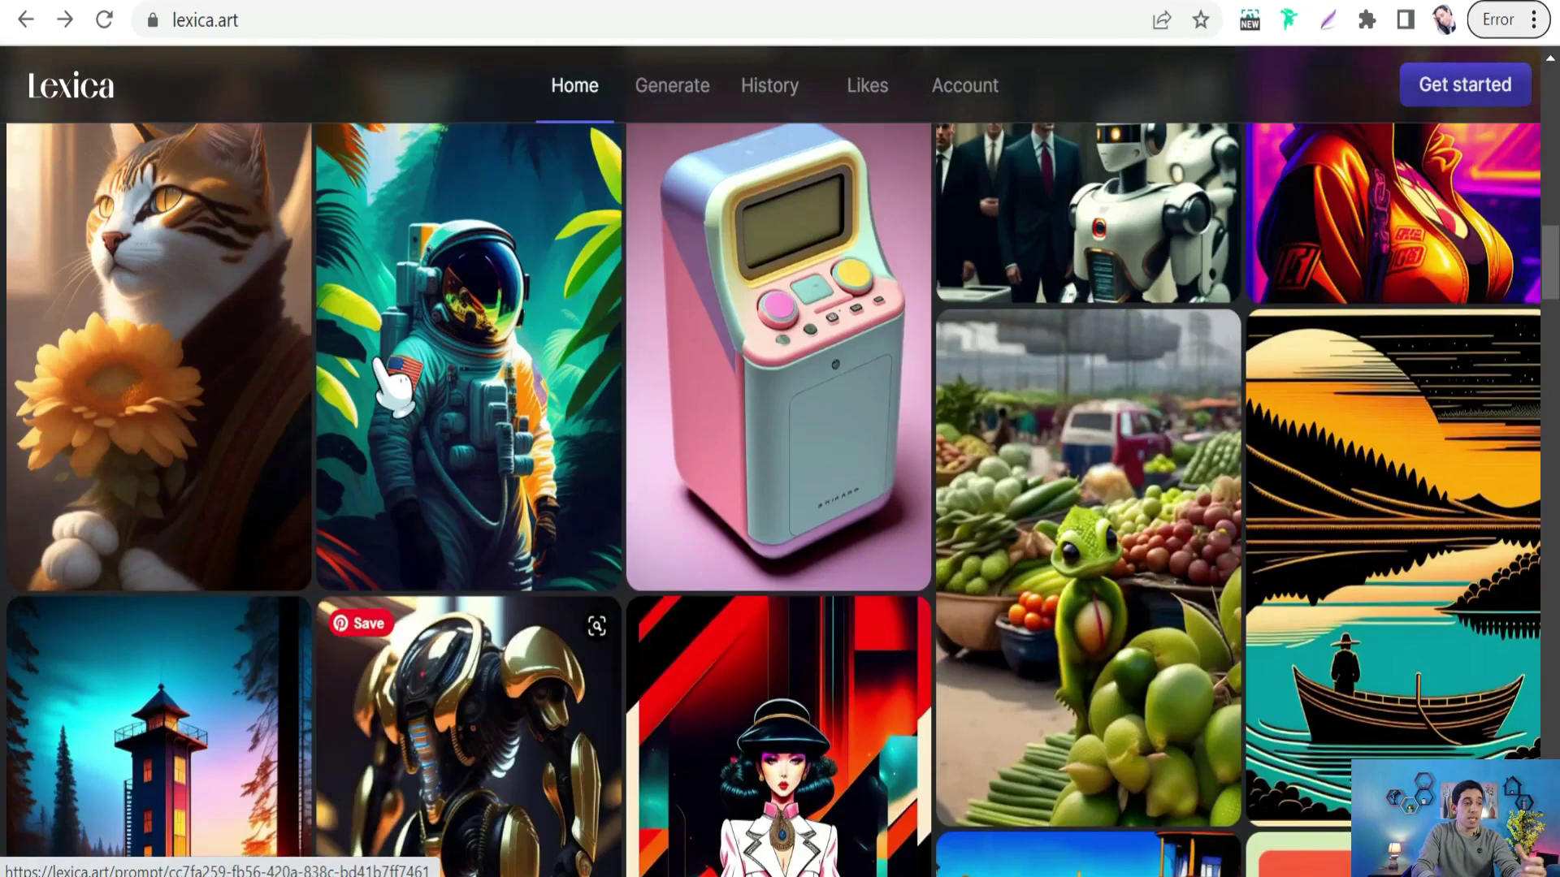
scroll(337, 416, up, 8)
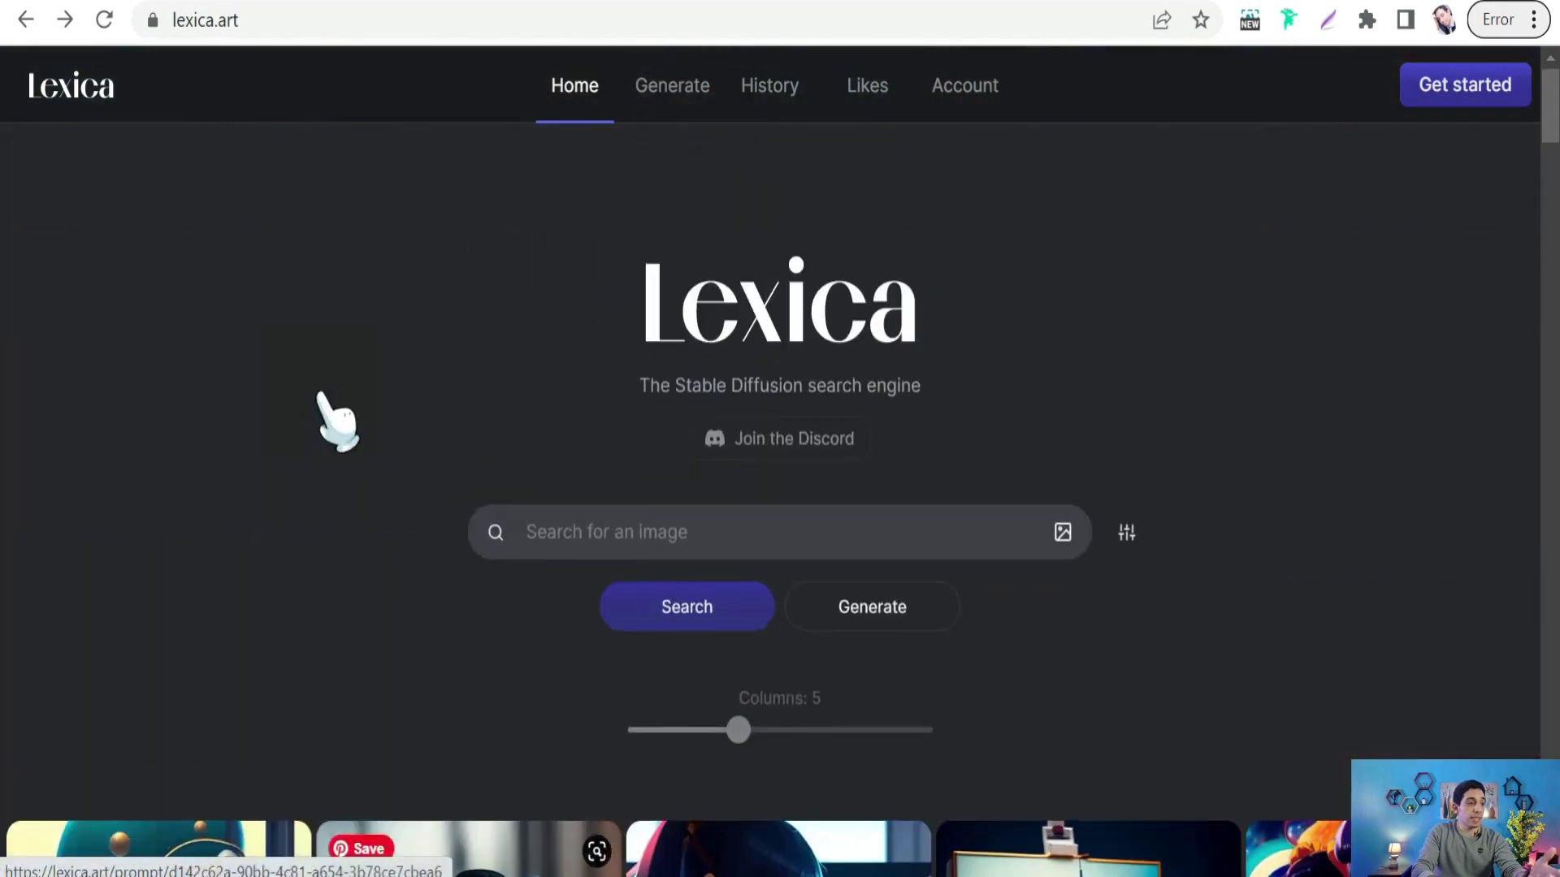
Step: Search Lexica for 'cats'
click(597, 540)
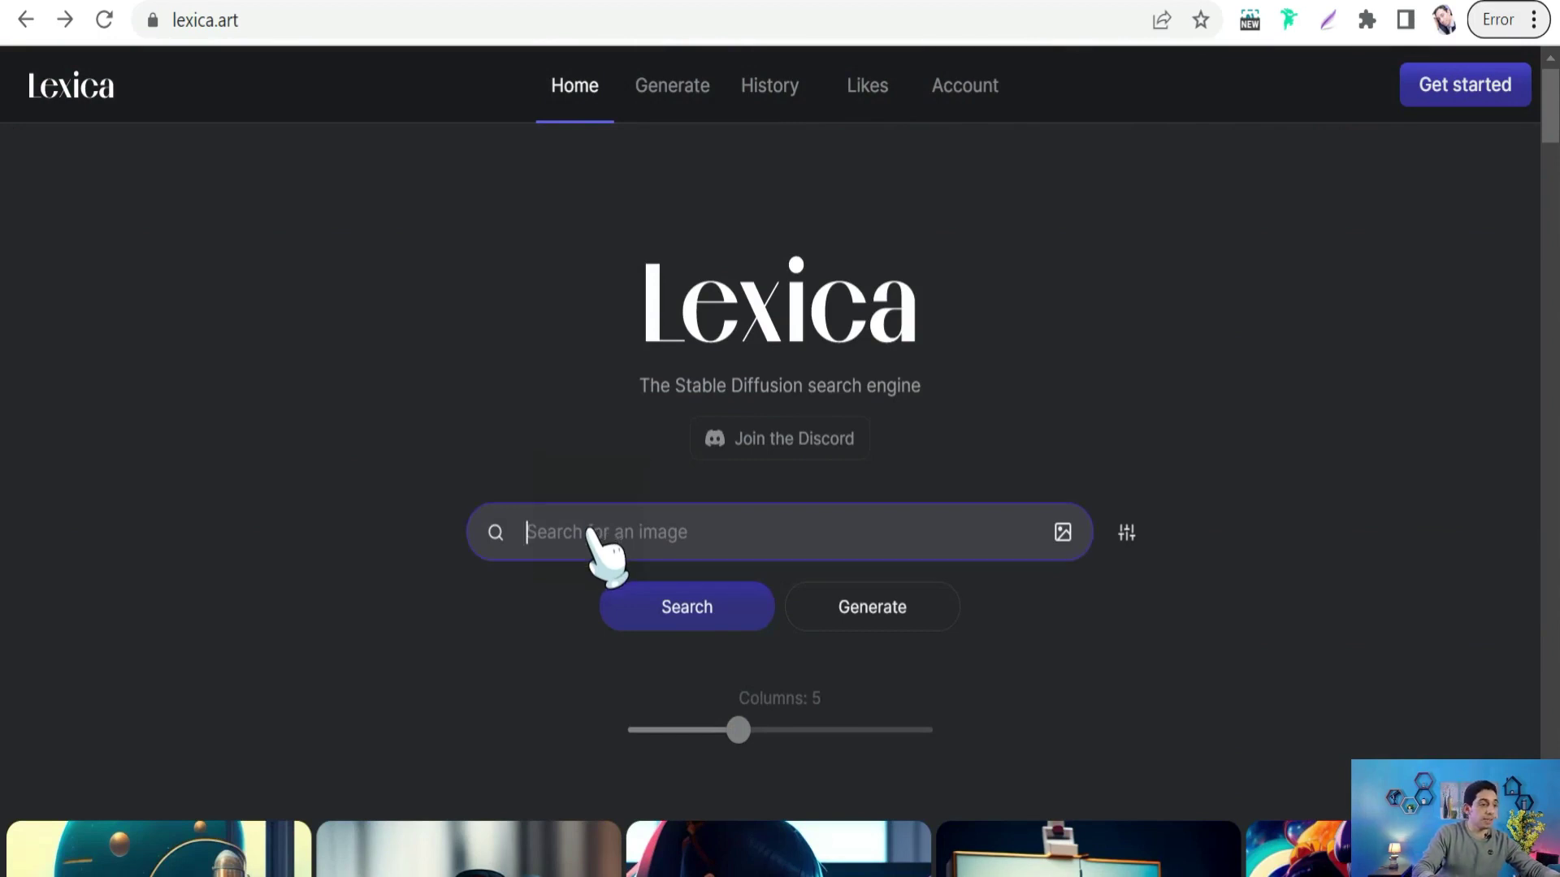
text(cats)
key(Return)
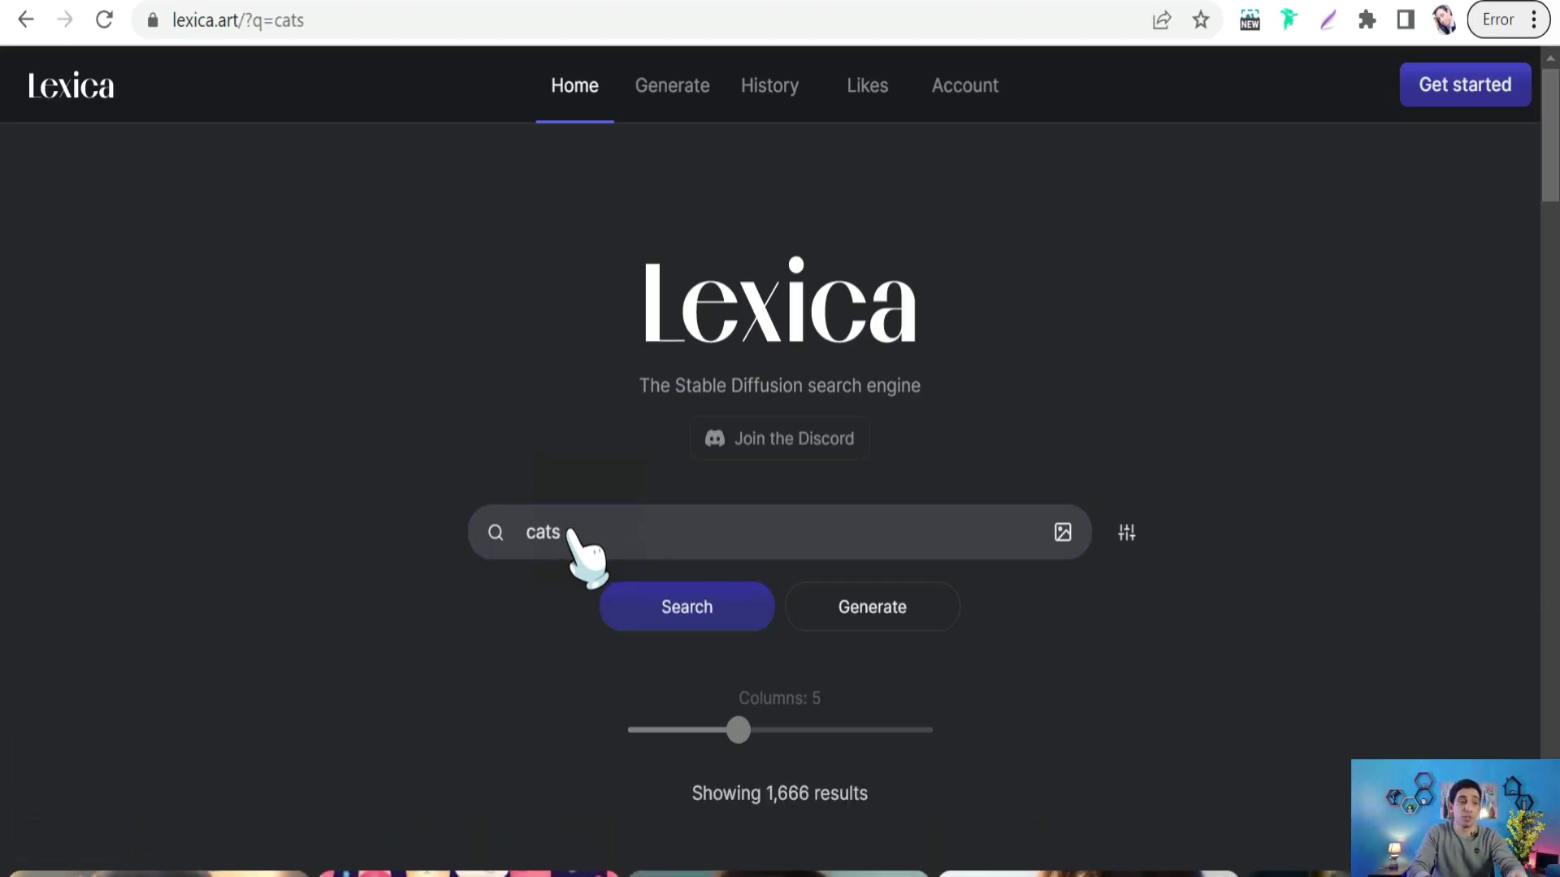
Step: Open the Three ginger cats result and select 'a large viewing angle' in its prompt
scroll(569, 532, down, 15)
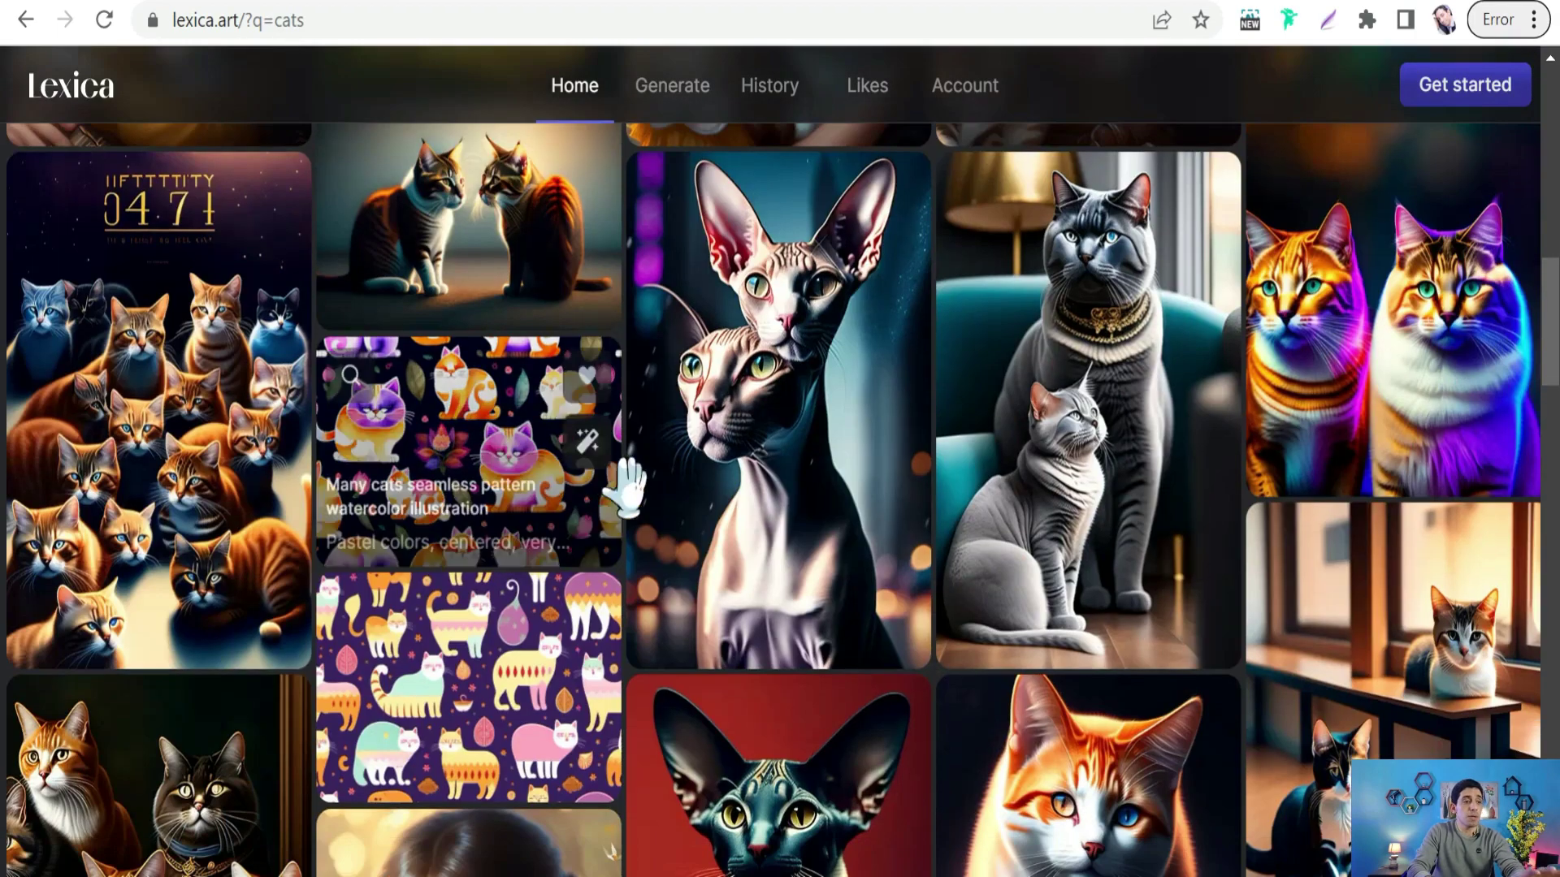
scroll(628, 485, down, 12)
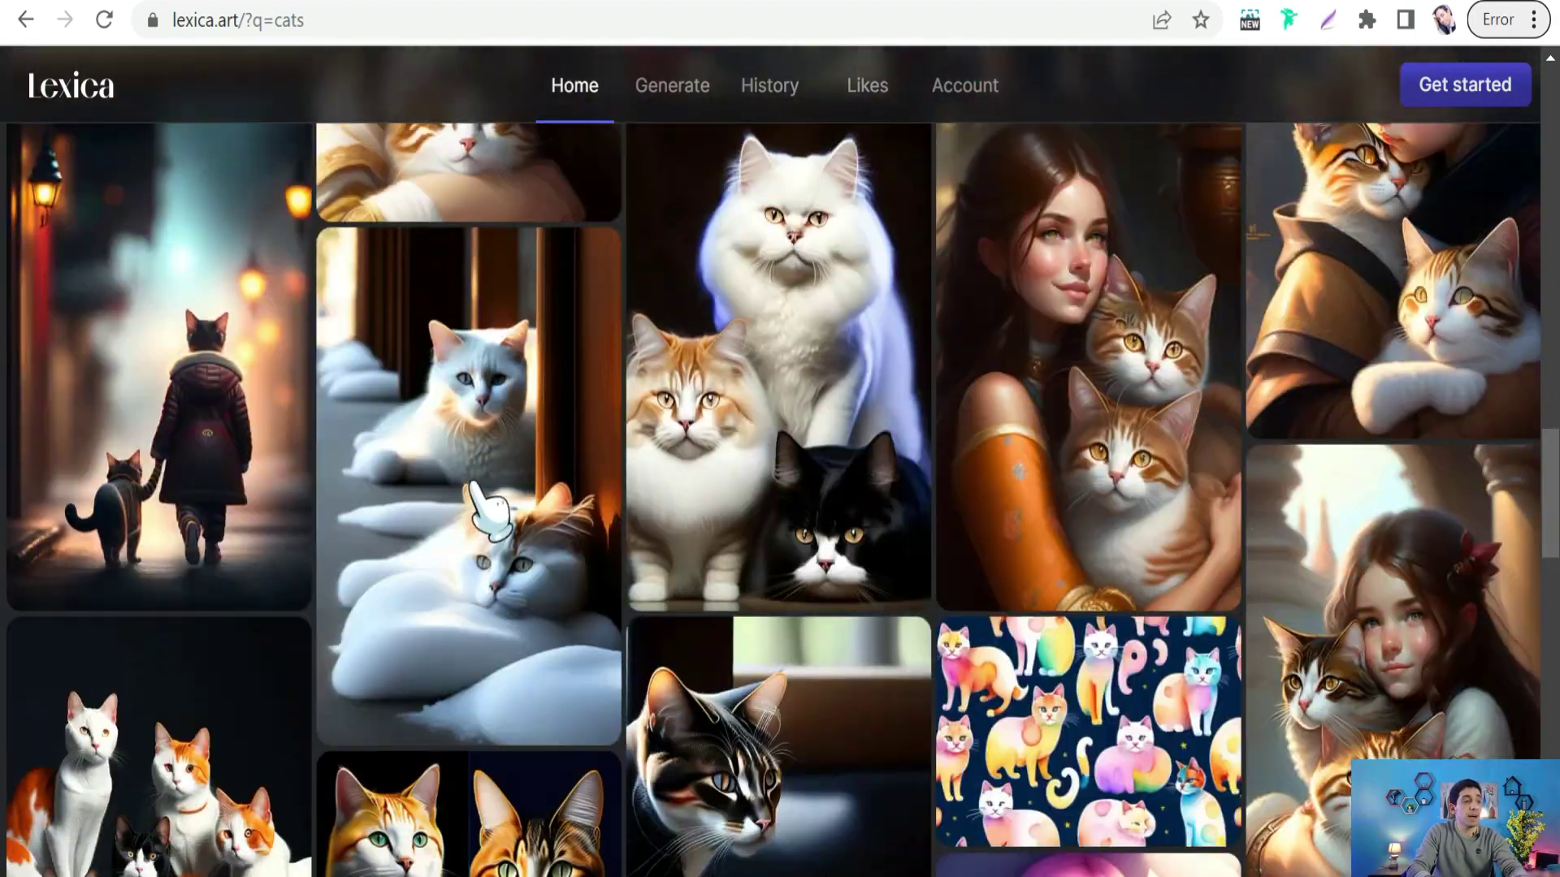
scroll(592, 488, down, 10)
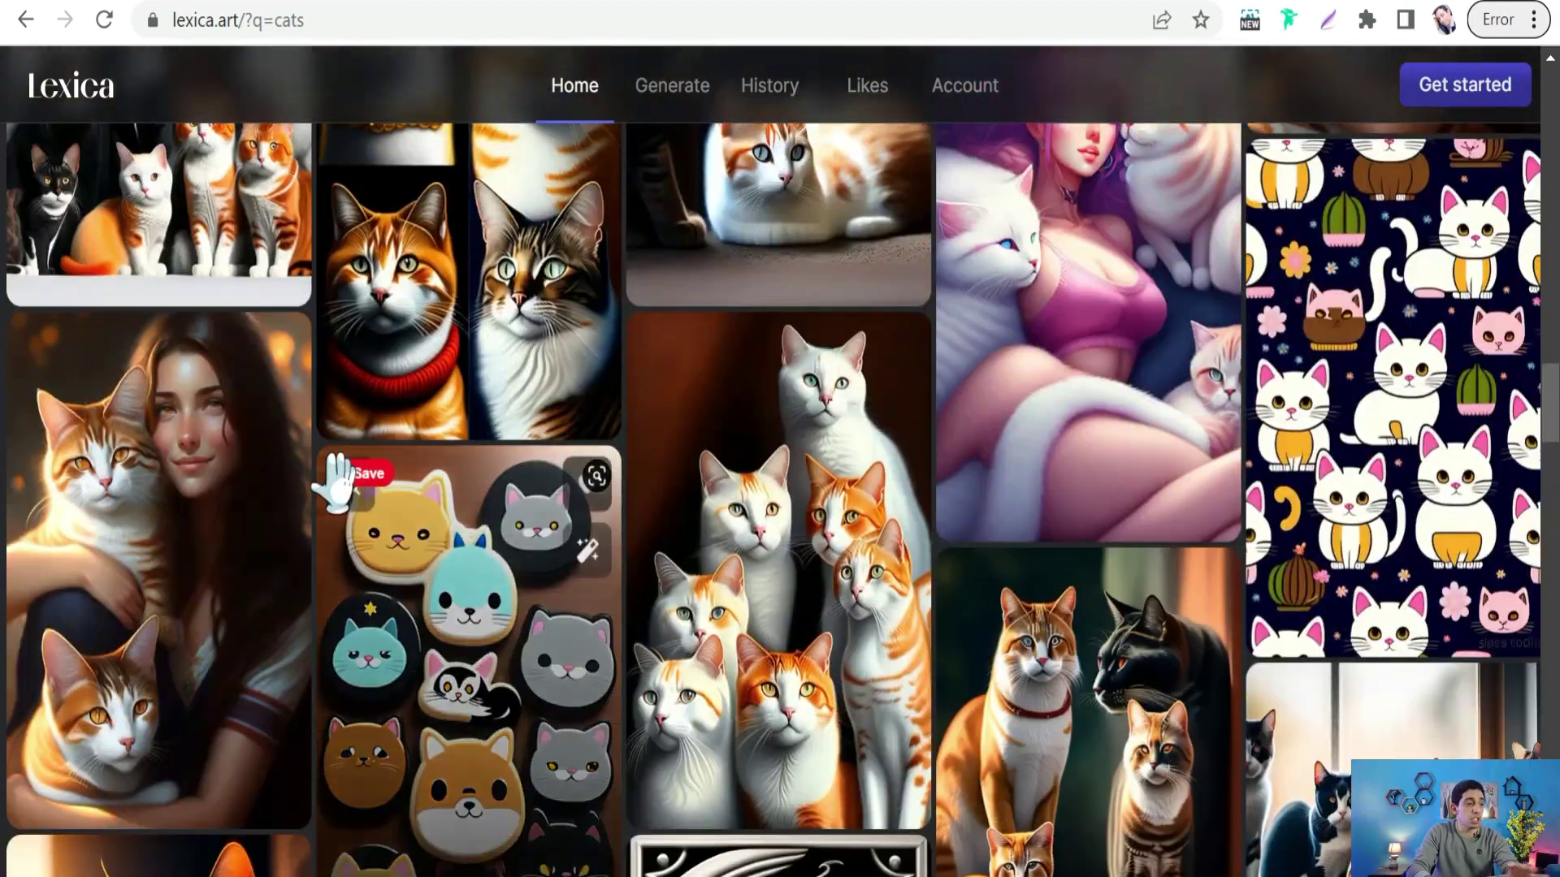
scroll(337, 483, down, 7)
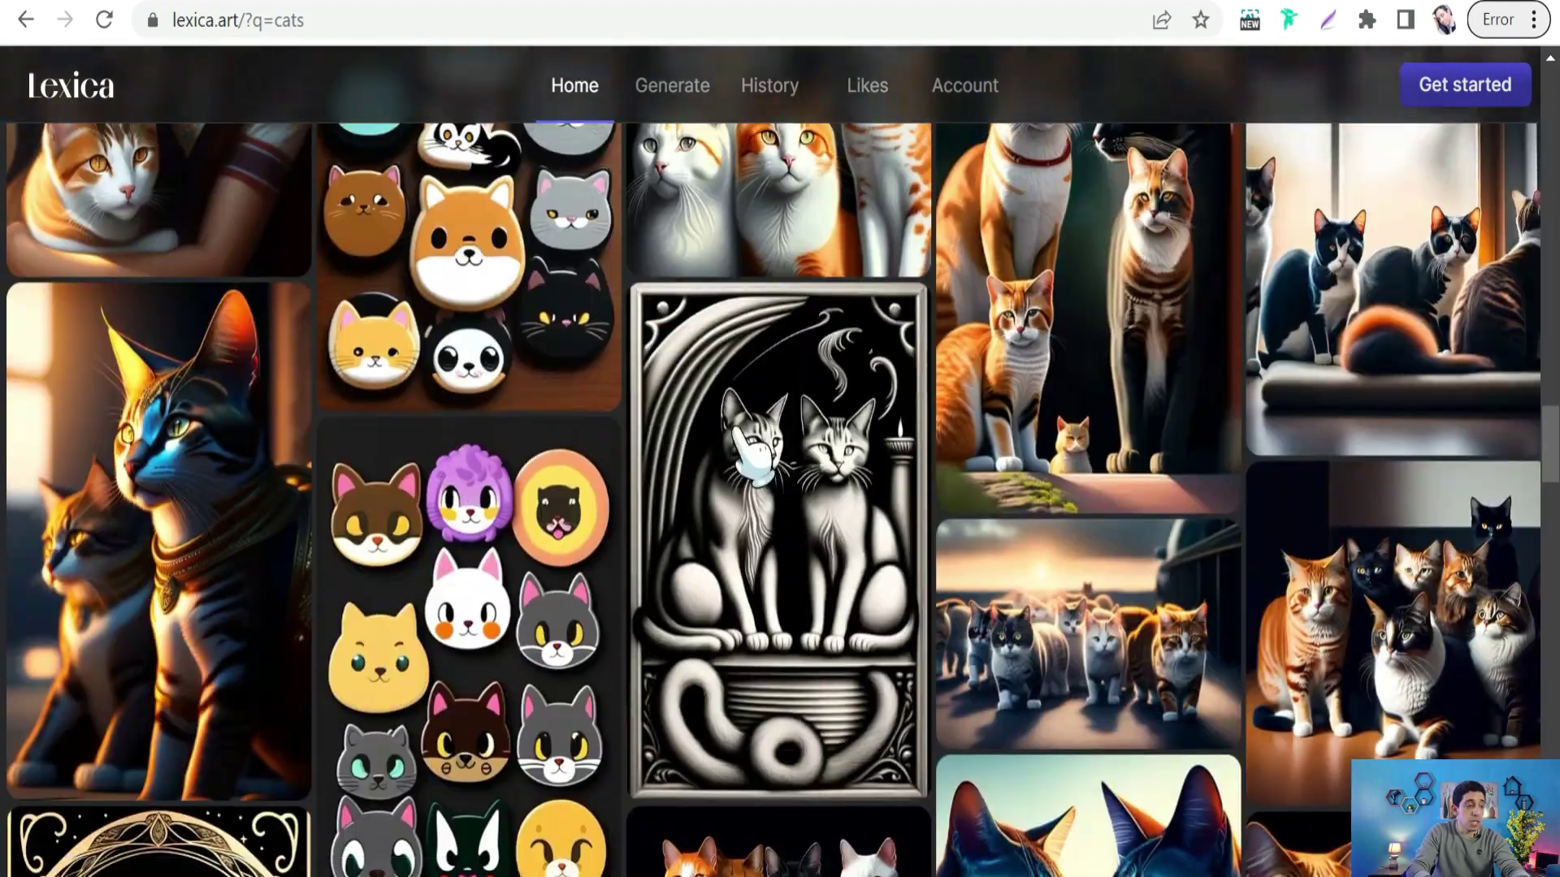
scroll(877, 436, down, 5)
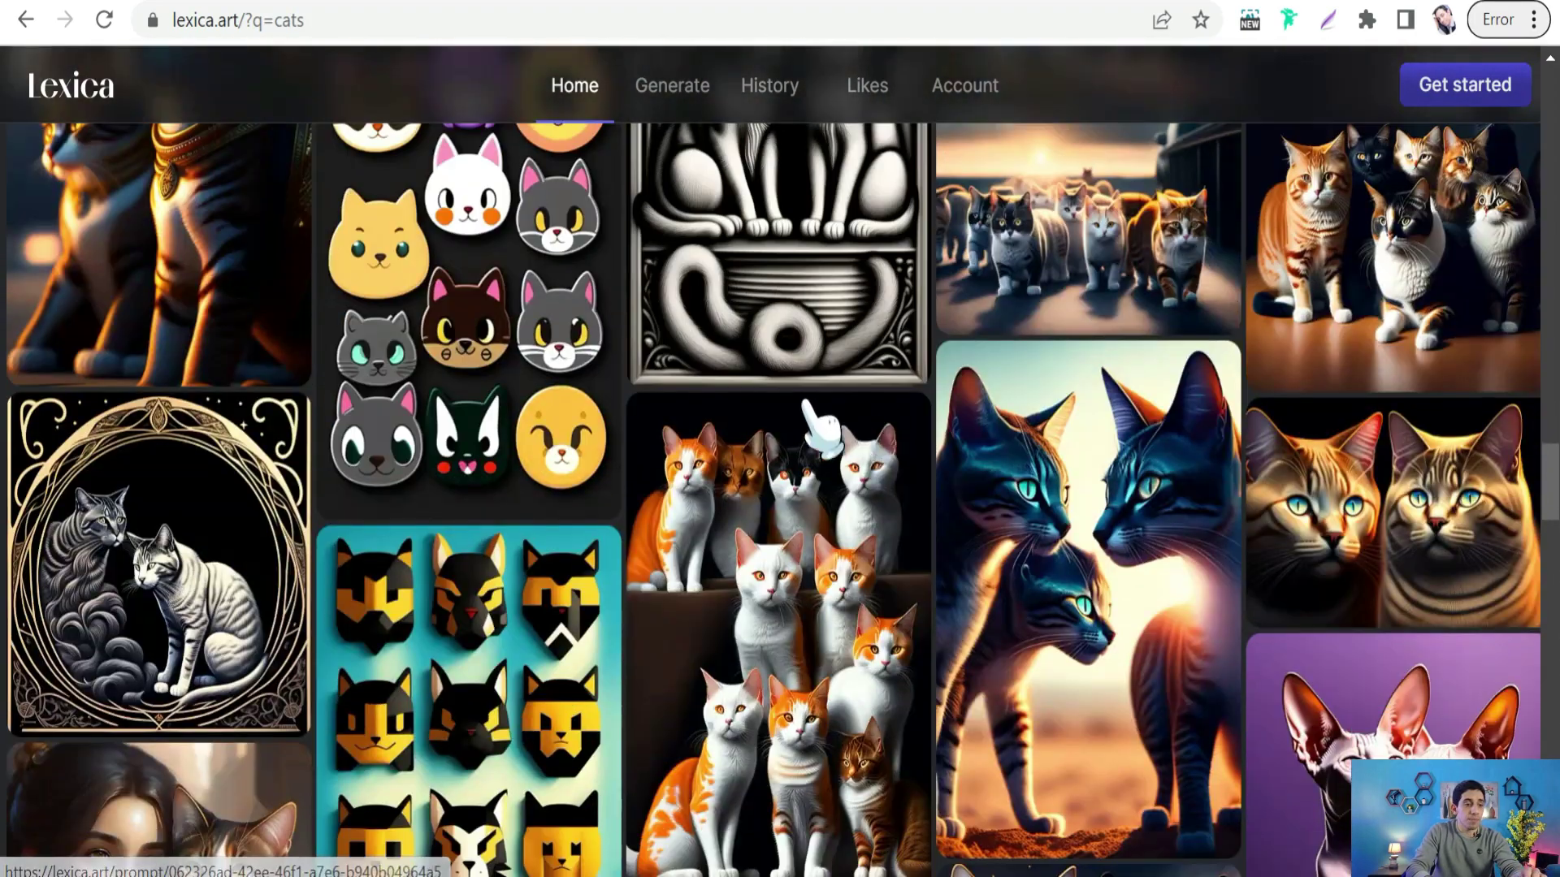
scroll(751, 423, down, 7)
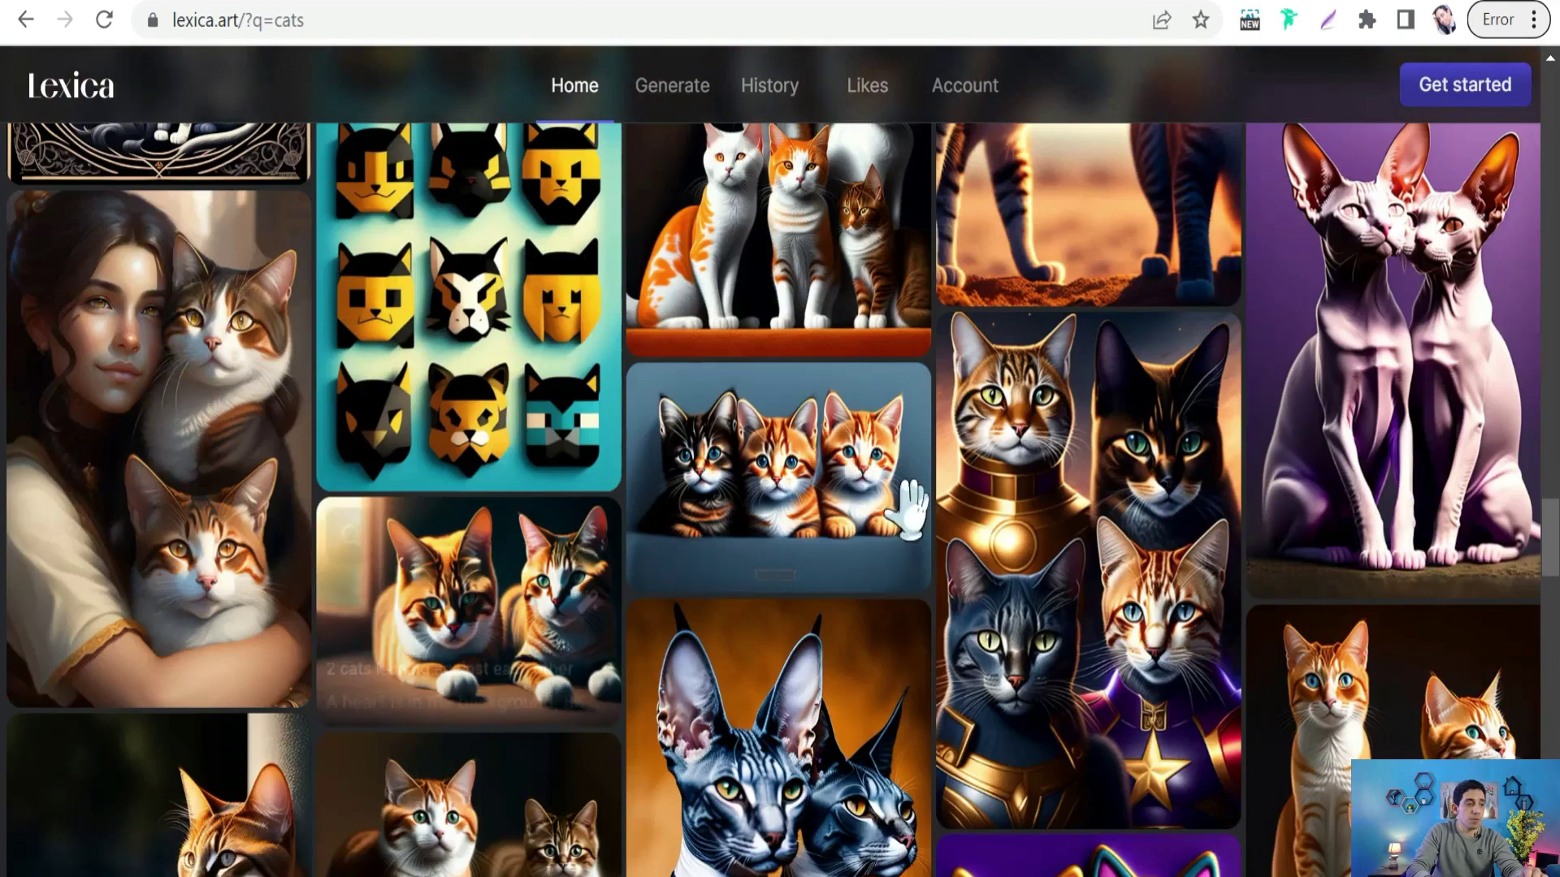
scroll(909, 508, down, 7)
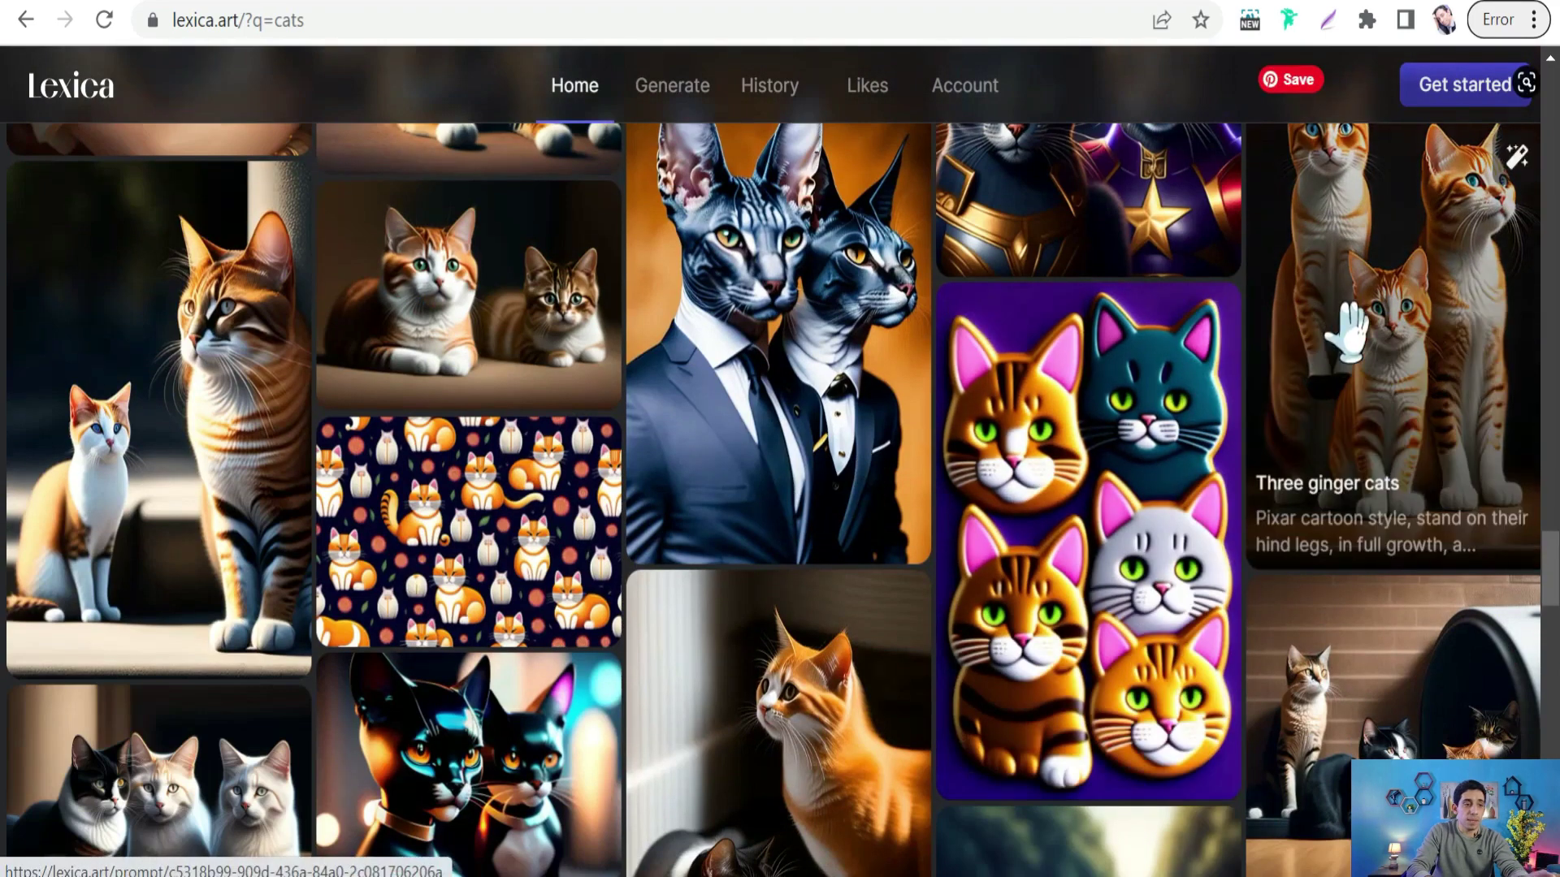
click(1348, 333)
drag(510, 224, 329, 226)
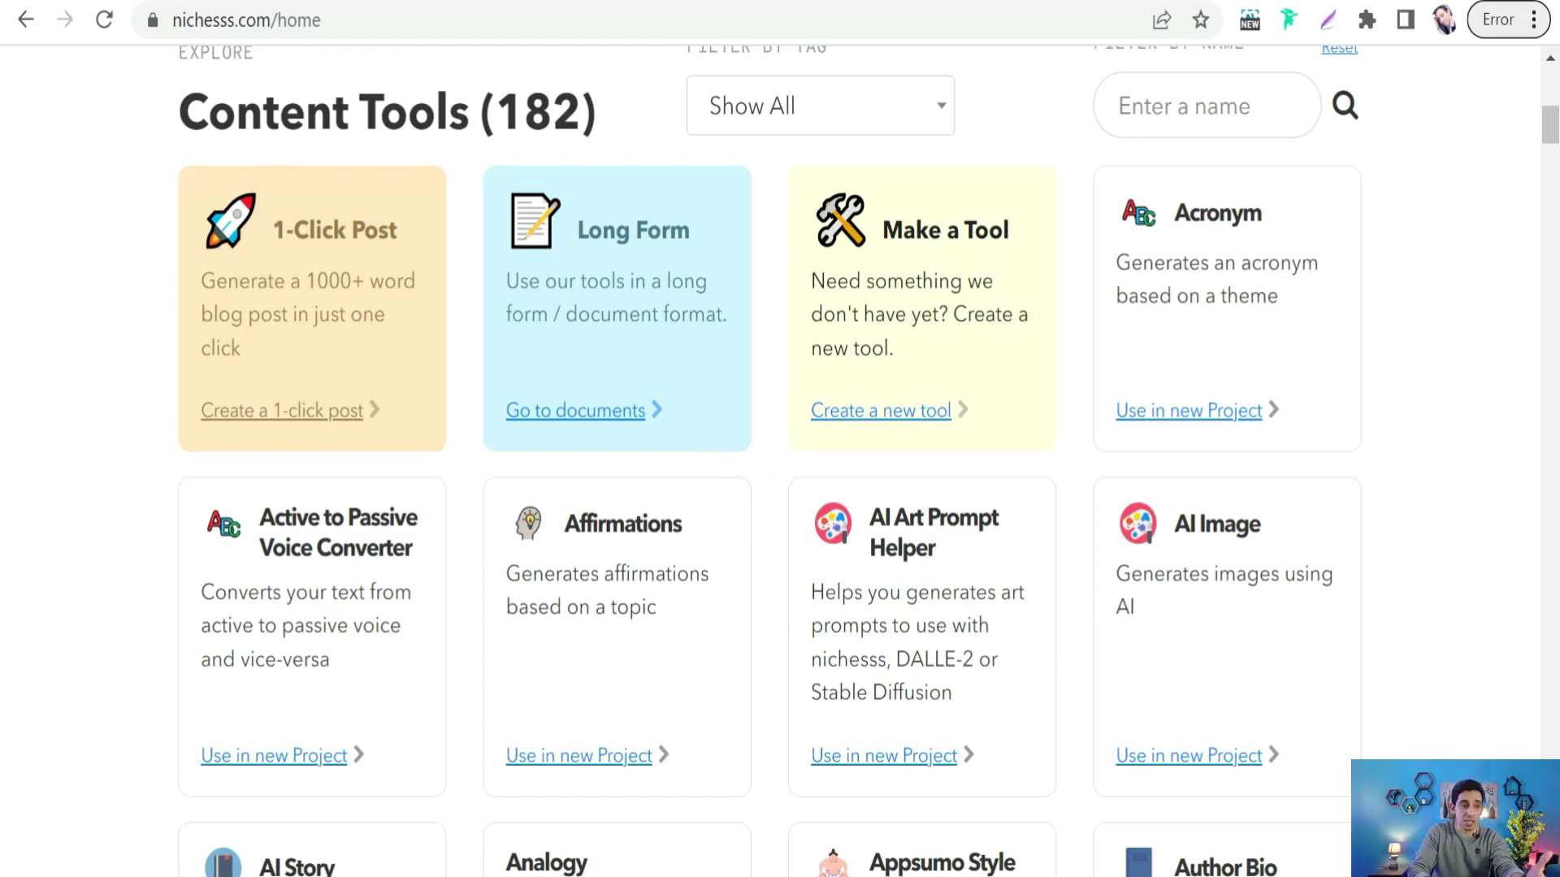
Step: Create the Nichesss project 'hg' with AI Art Prompt Helper and begin typing 'ca' as the art idea
click(889, 759)
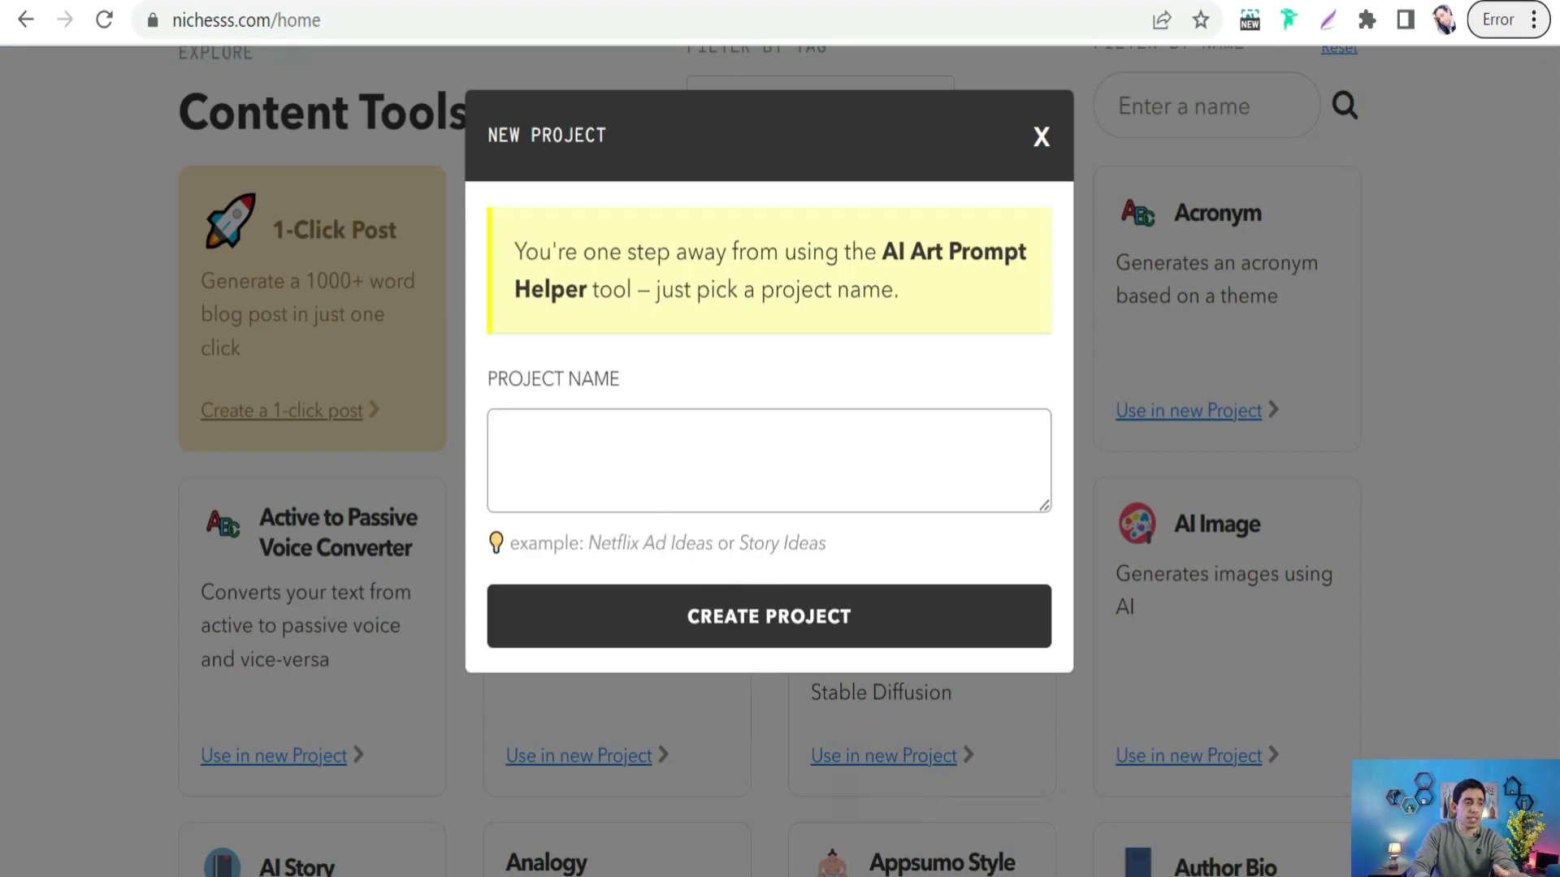
text(hg)
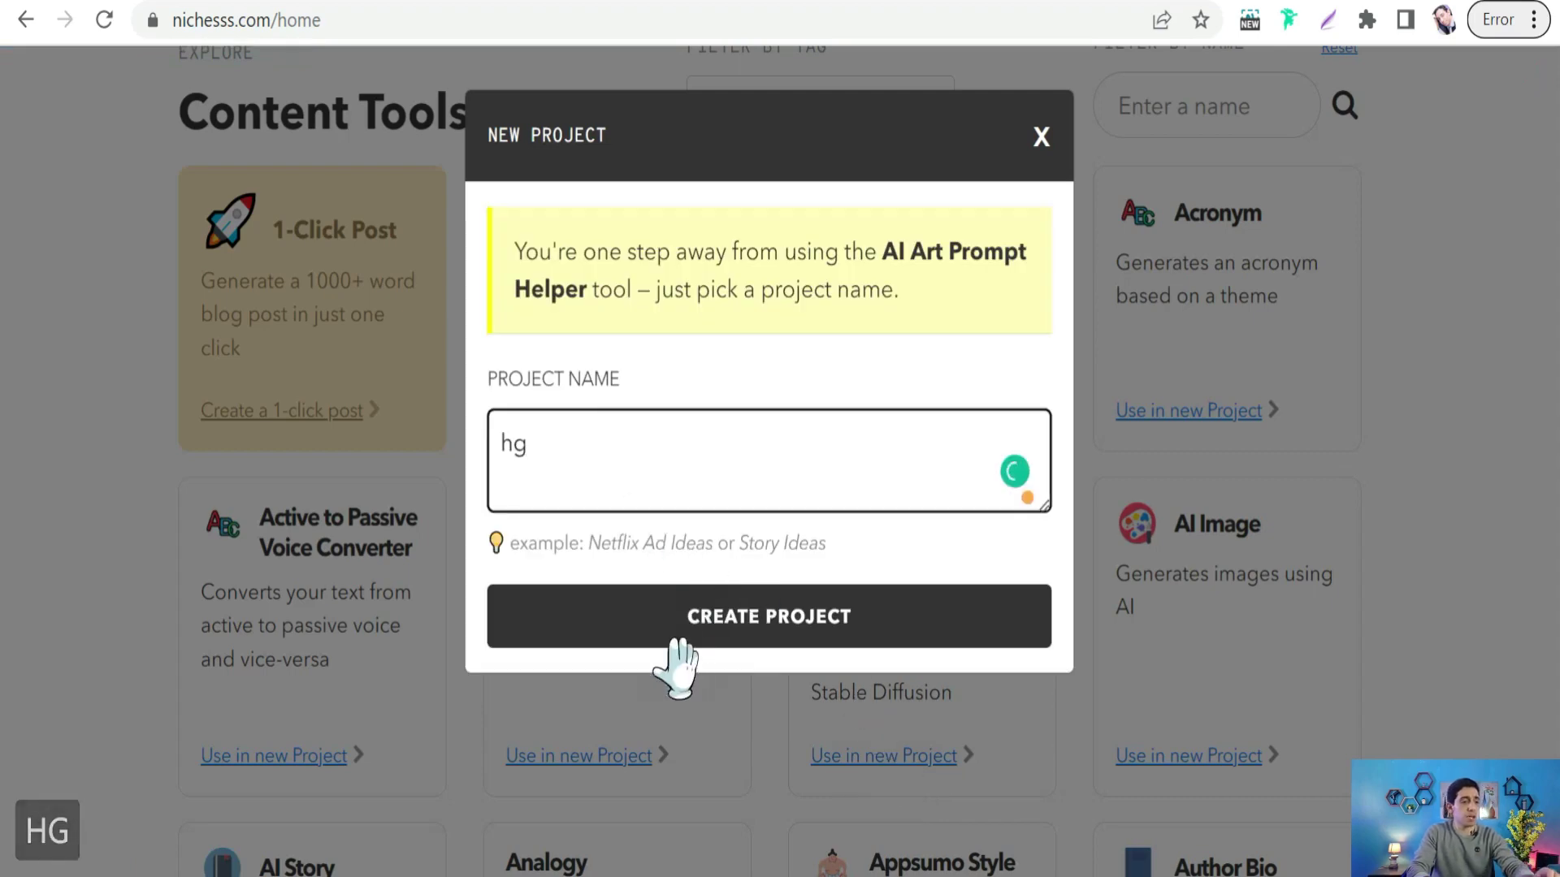
click(672, 633)
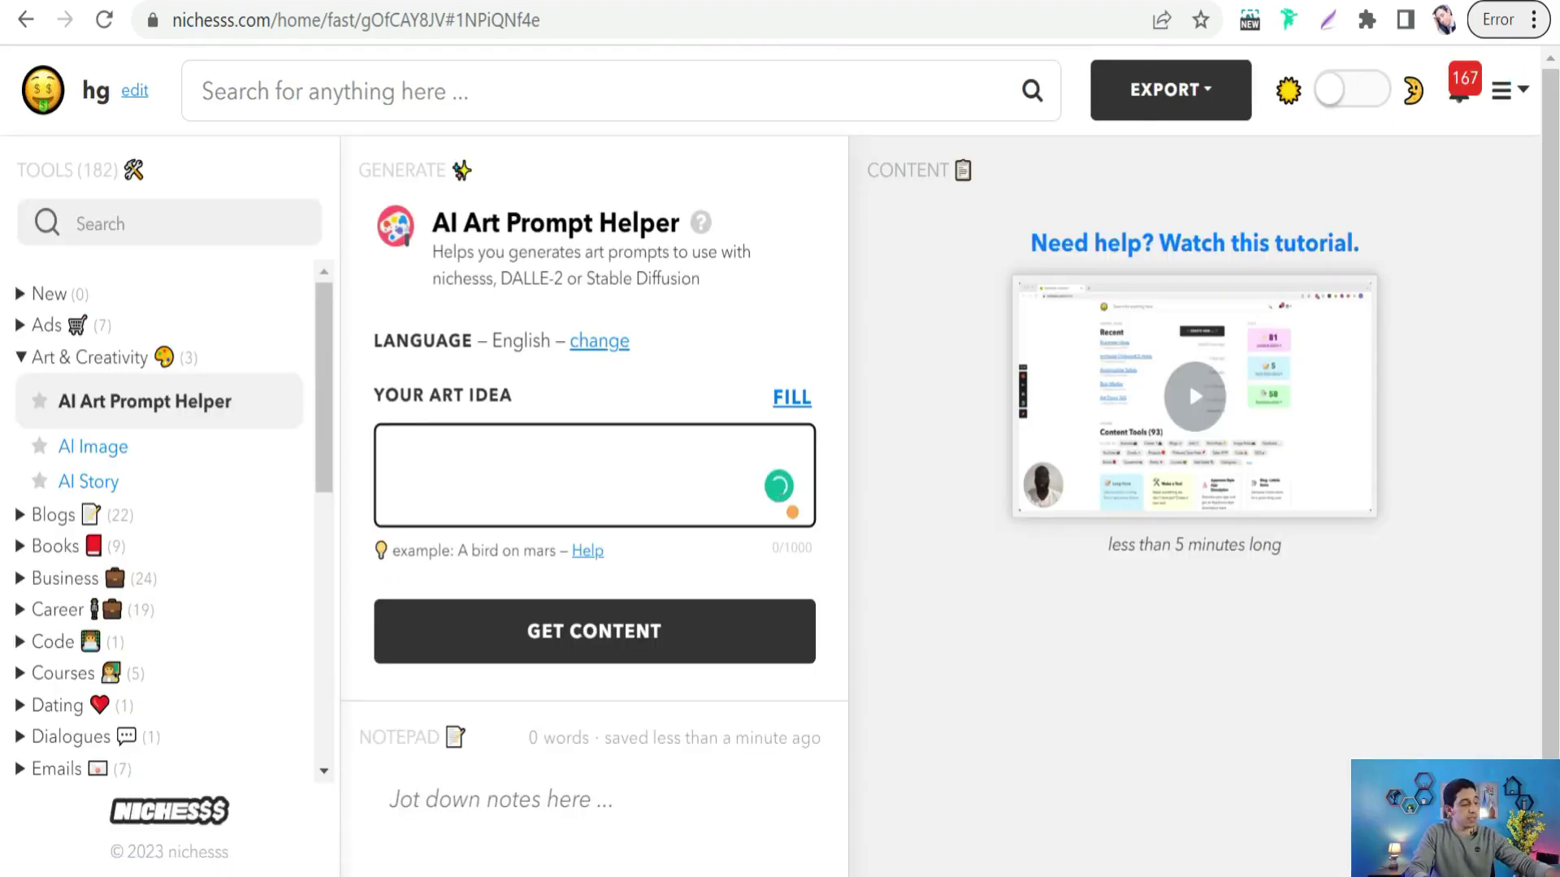
text(ca)
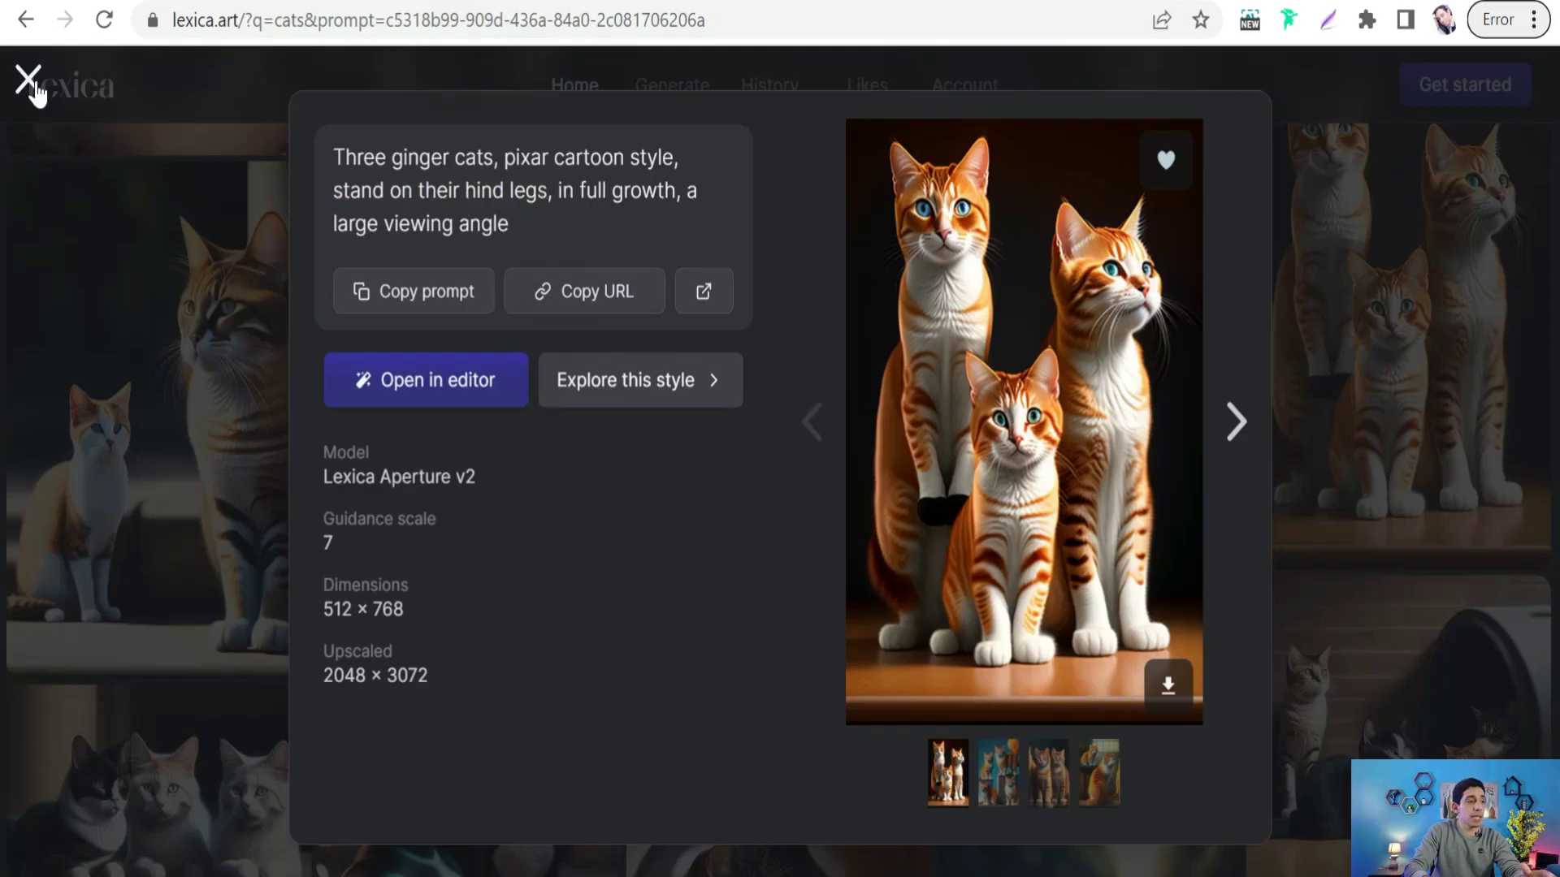
Step: Close the ginger cats details and browse the Lexica results, selecting the search word 'cats'
click(29, 81)
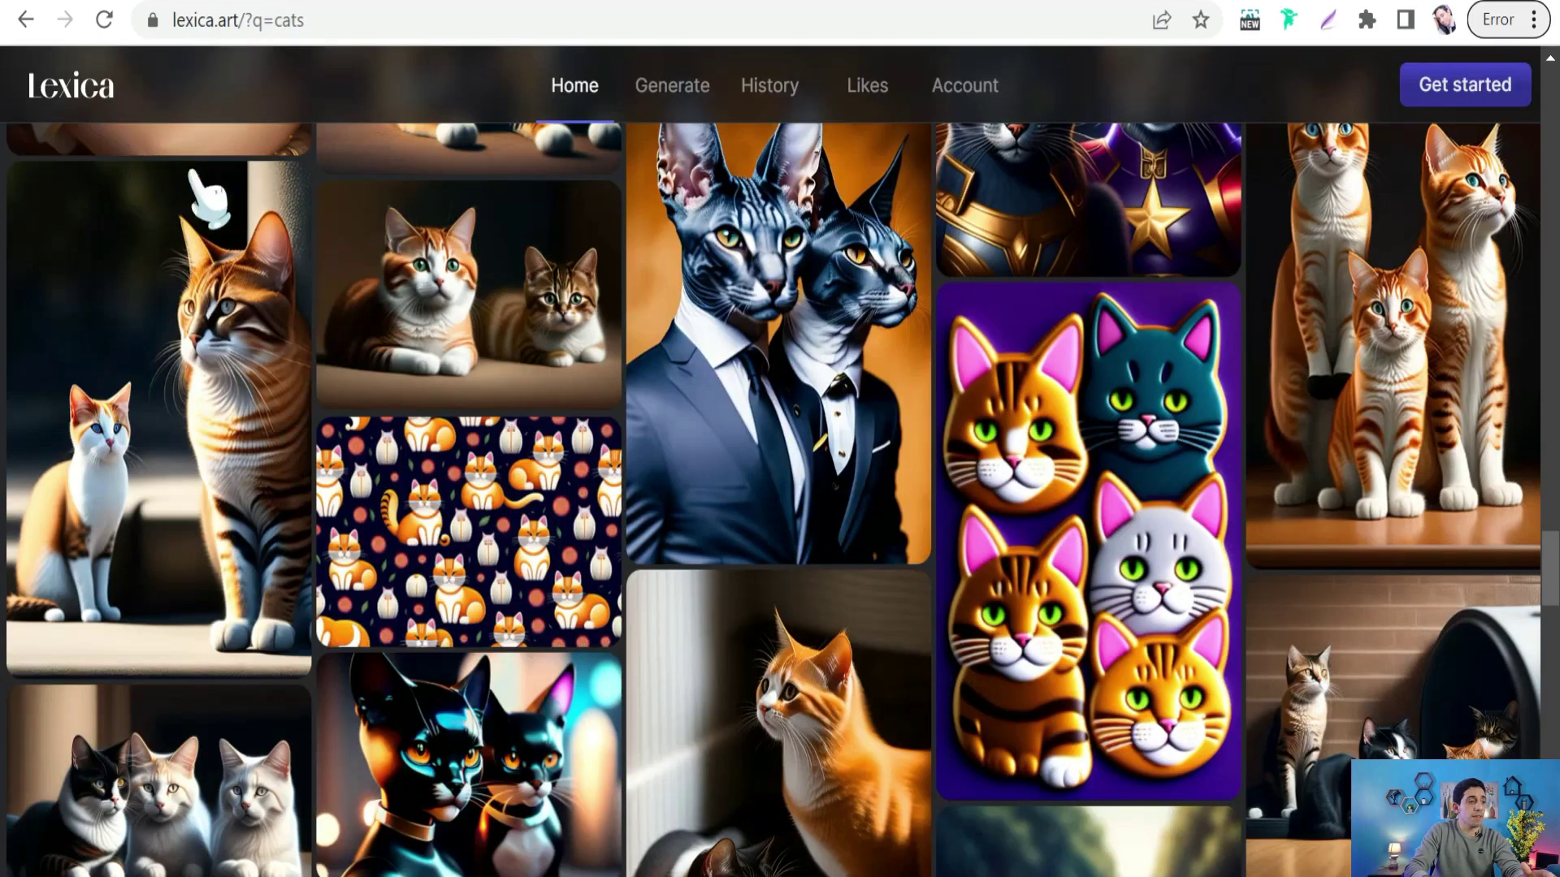
scroll(759, 512, down, 15)
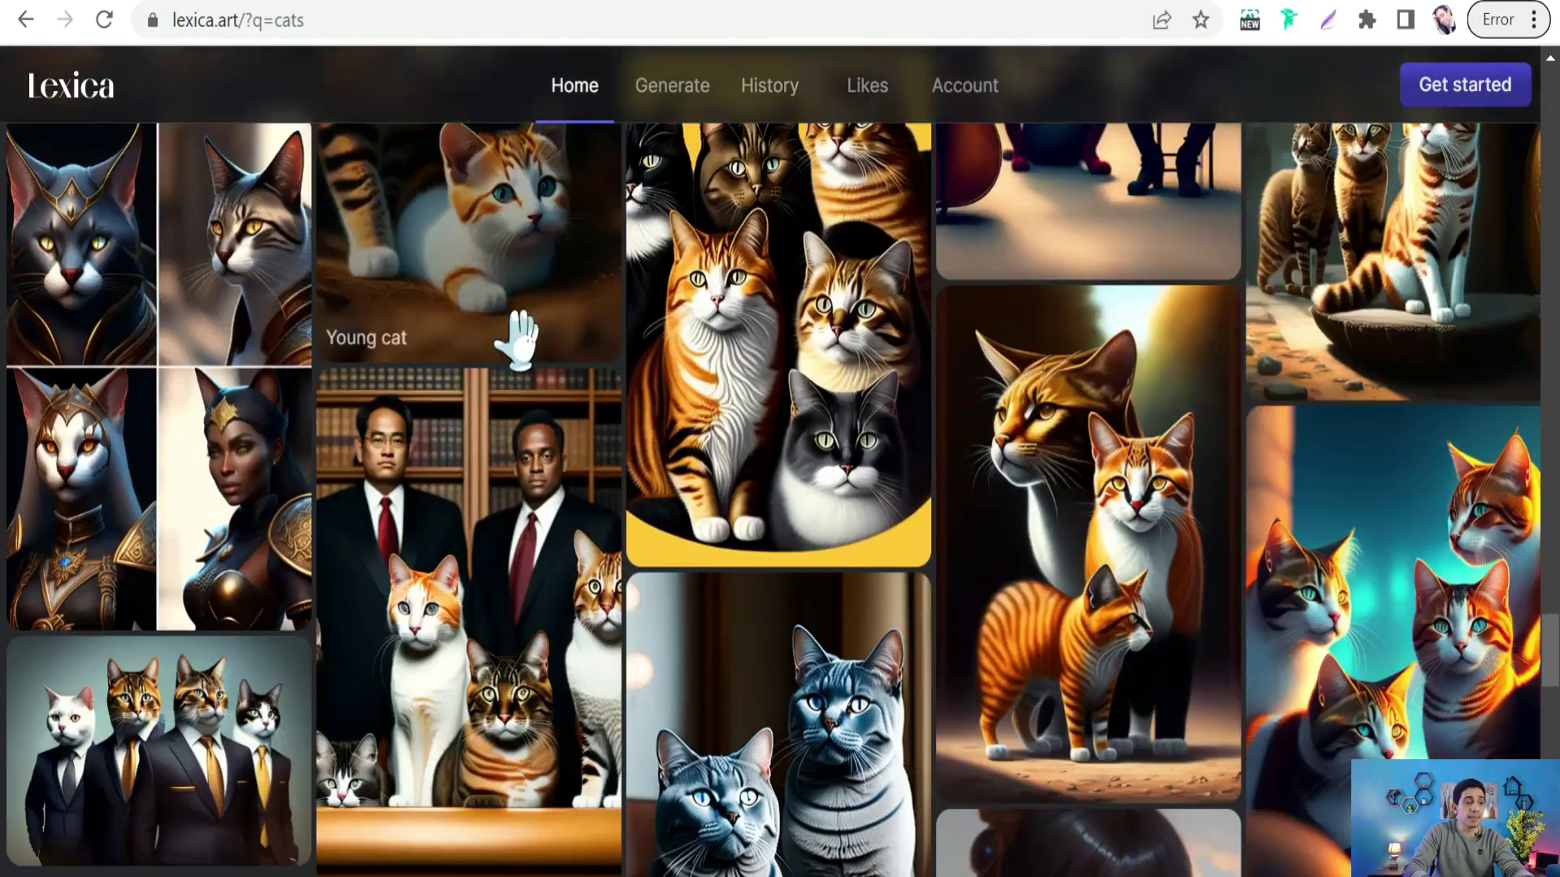
scroll(536, 345, up, 15)
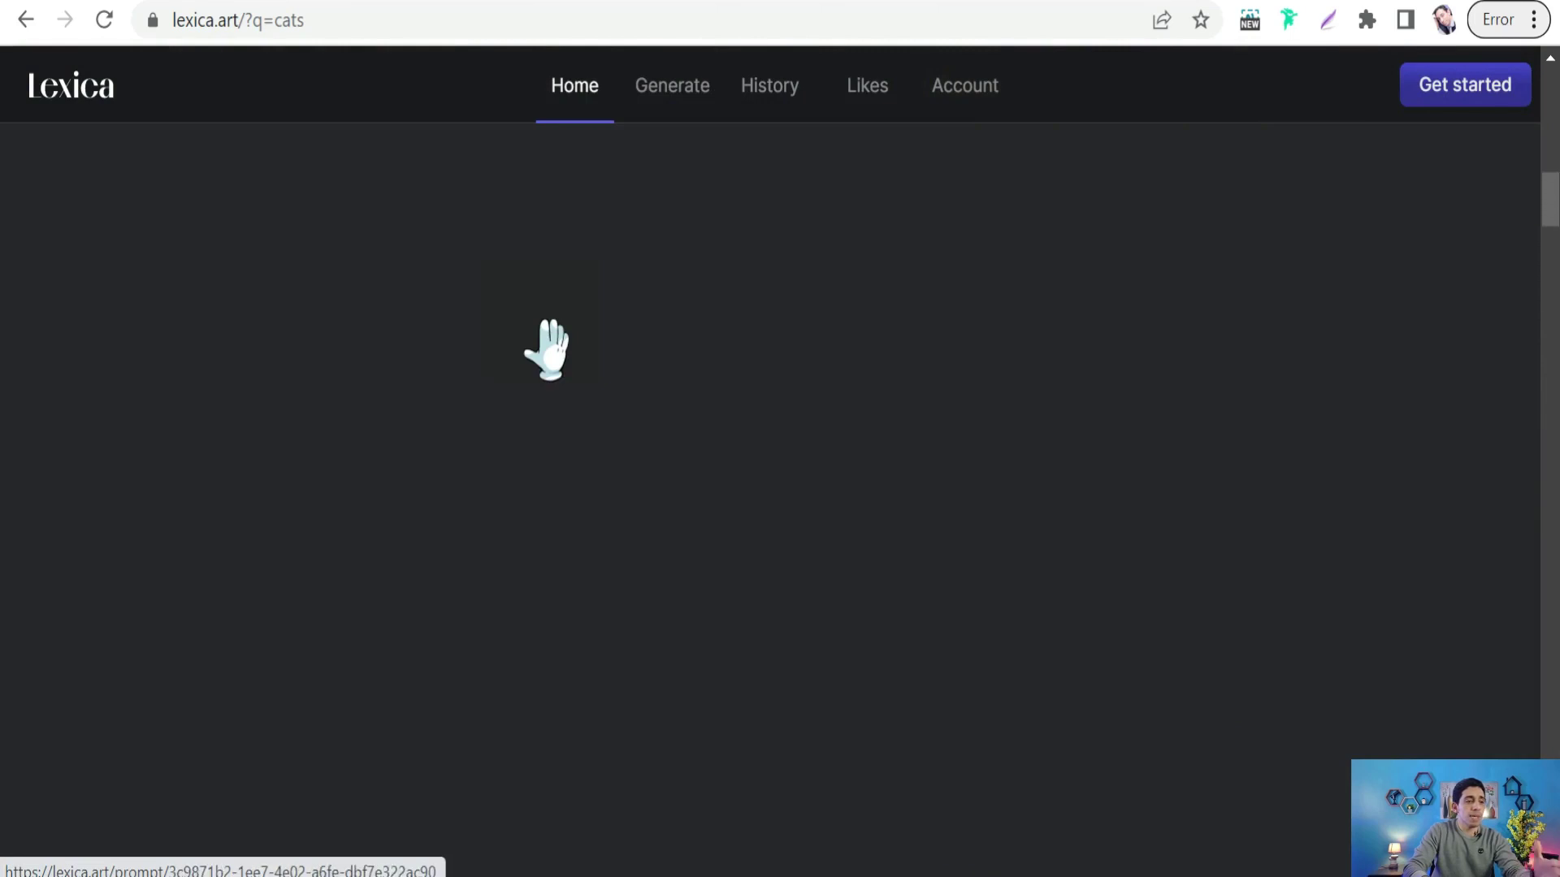
scroll(581, 393, up, 5)
double_click(579, 537)
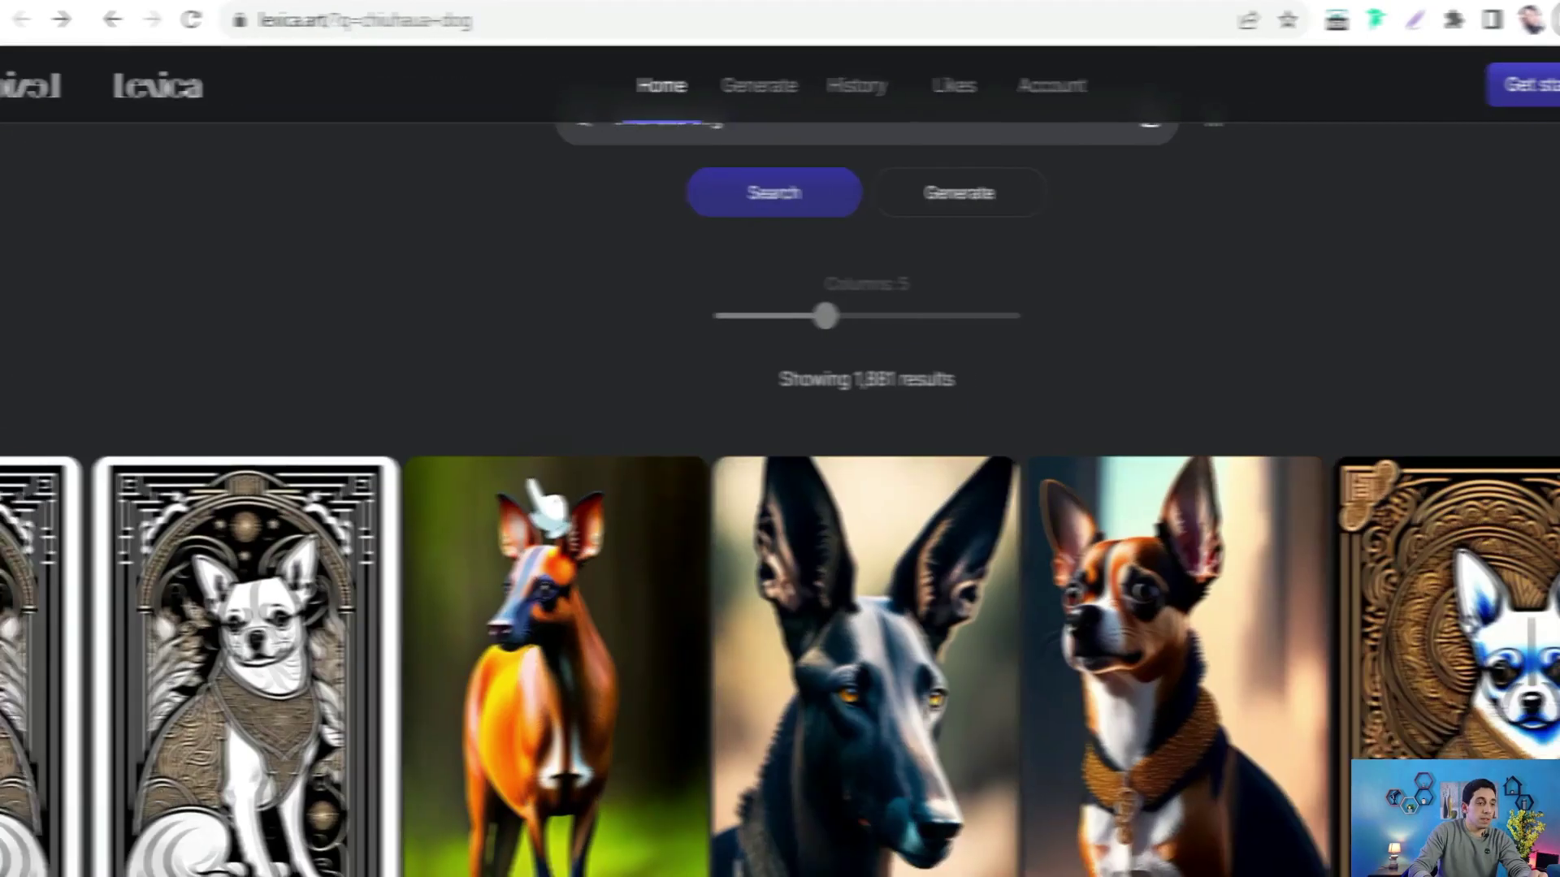
scroll(418, 303, down, 13)
scroll(415, 349, up, 3)
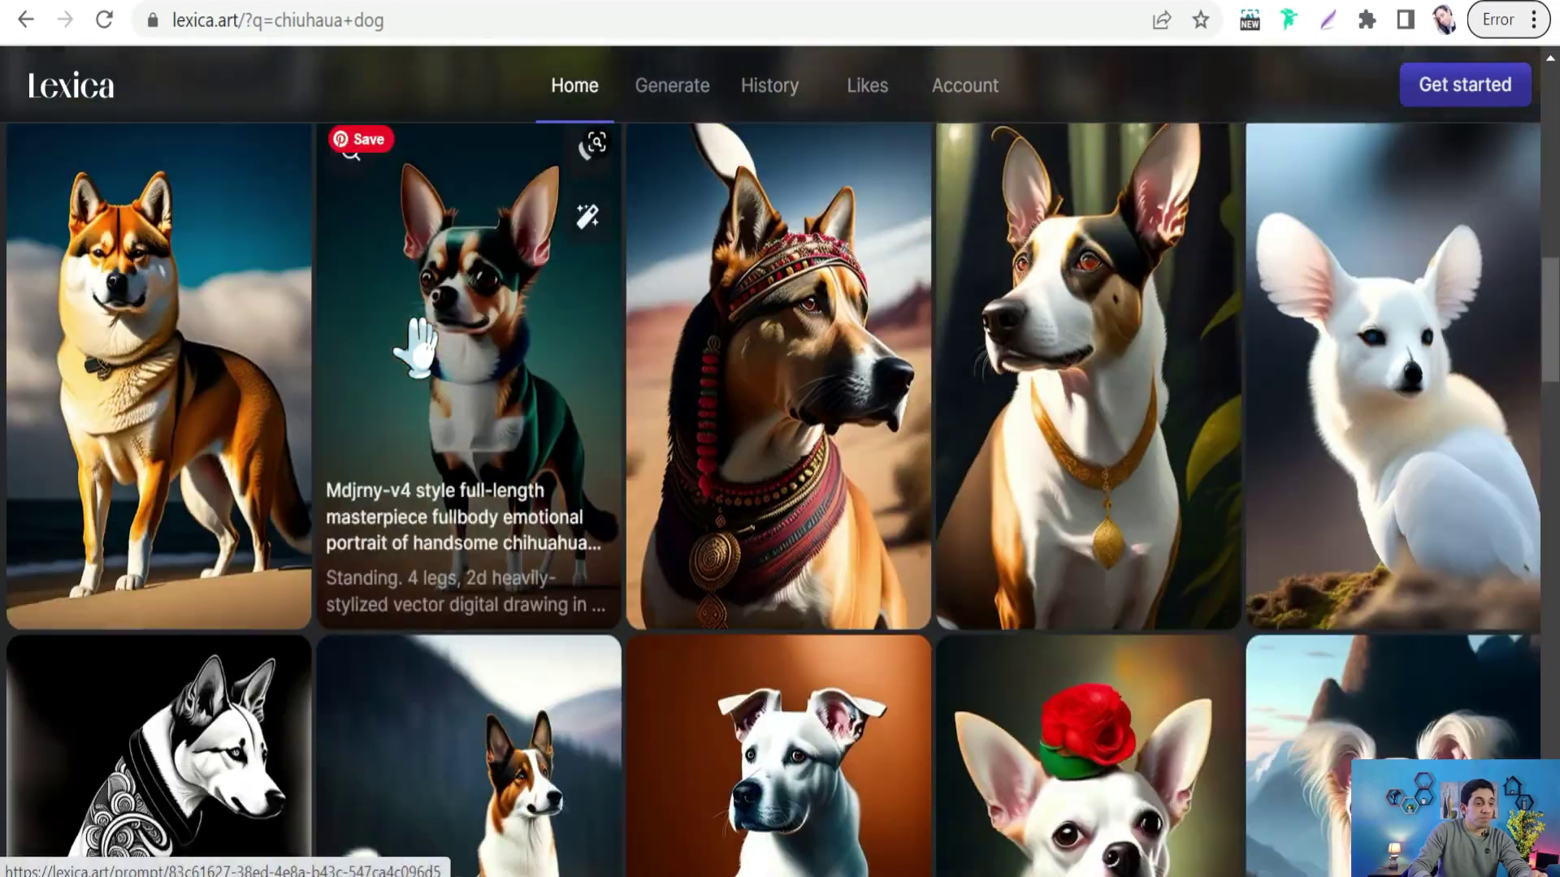
scroll(416, 345, down, 6)
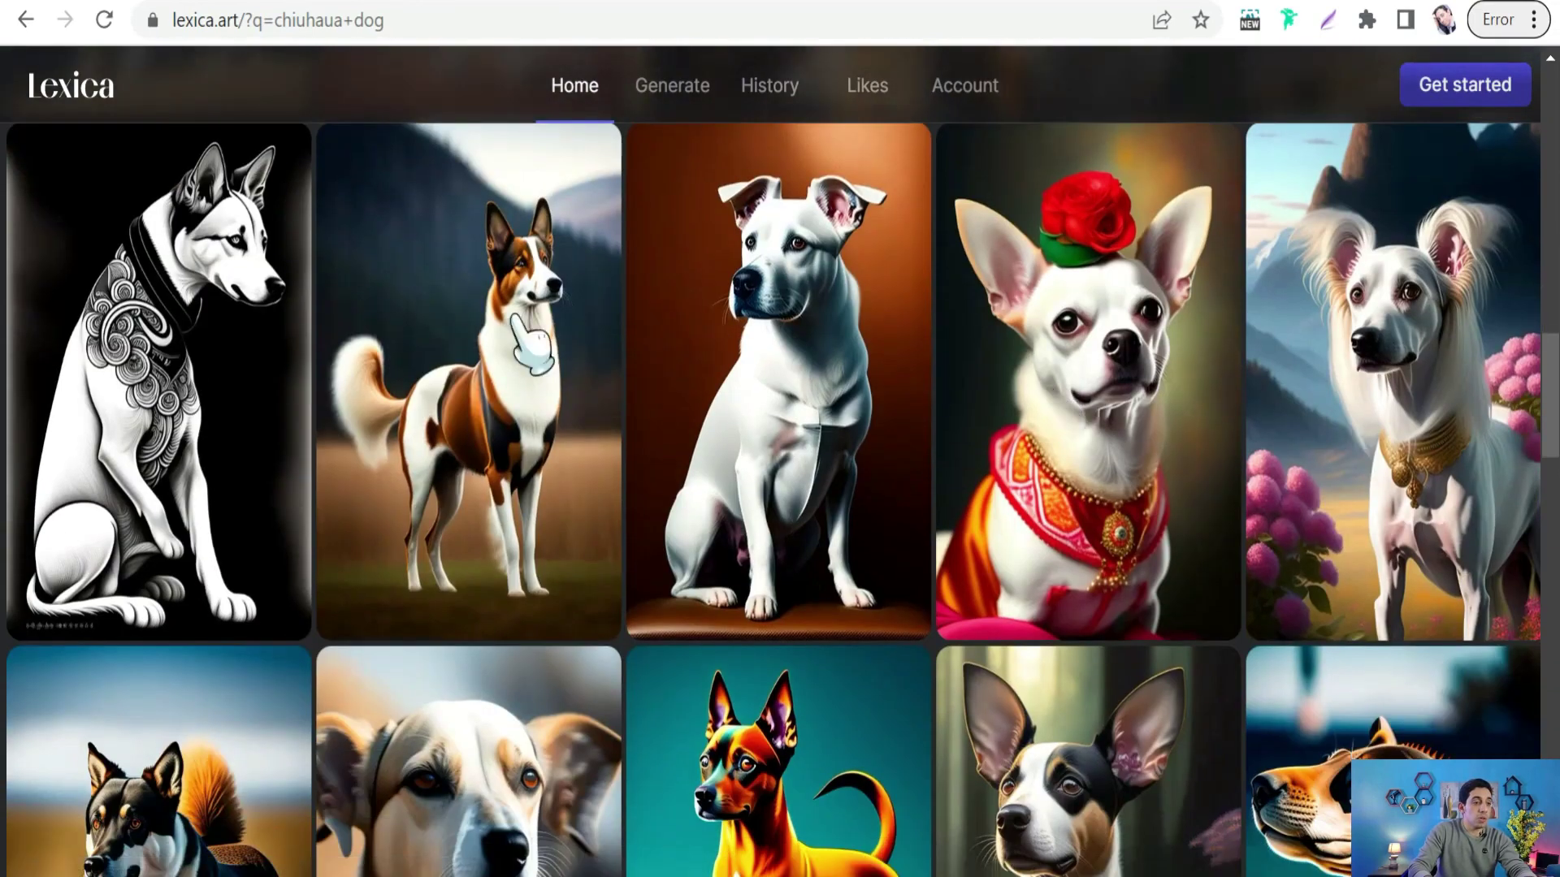
mouse_move(438, 333)
scroll(390, 331, down, 5)
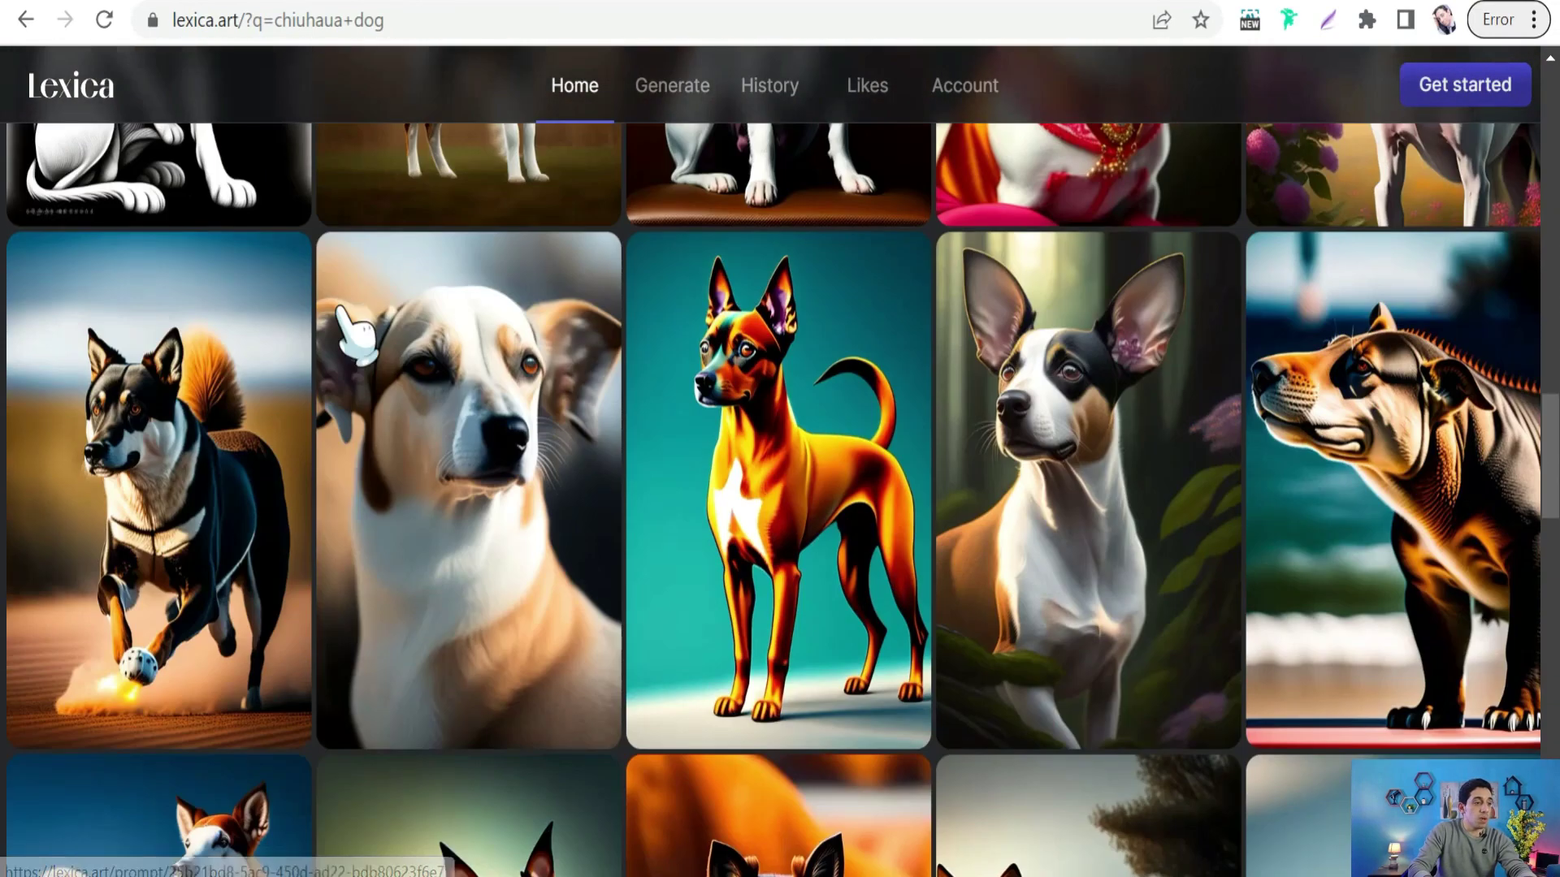
scroll(1035, 446, up, 3)
Step: Copy the prompt of the white chihuahua dressed as Frida Kahlo image and return to the gallery
click(1088, 262)
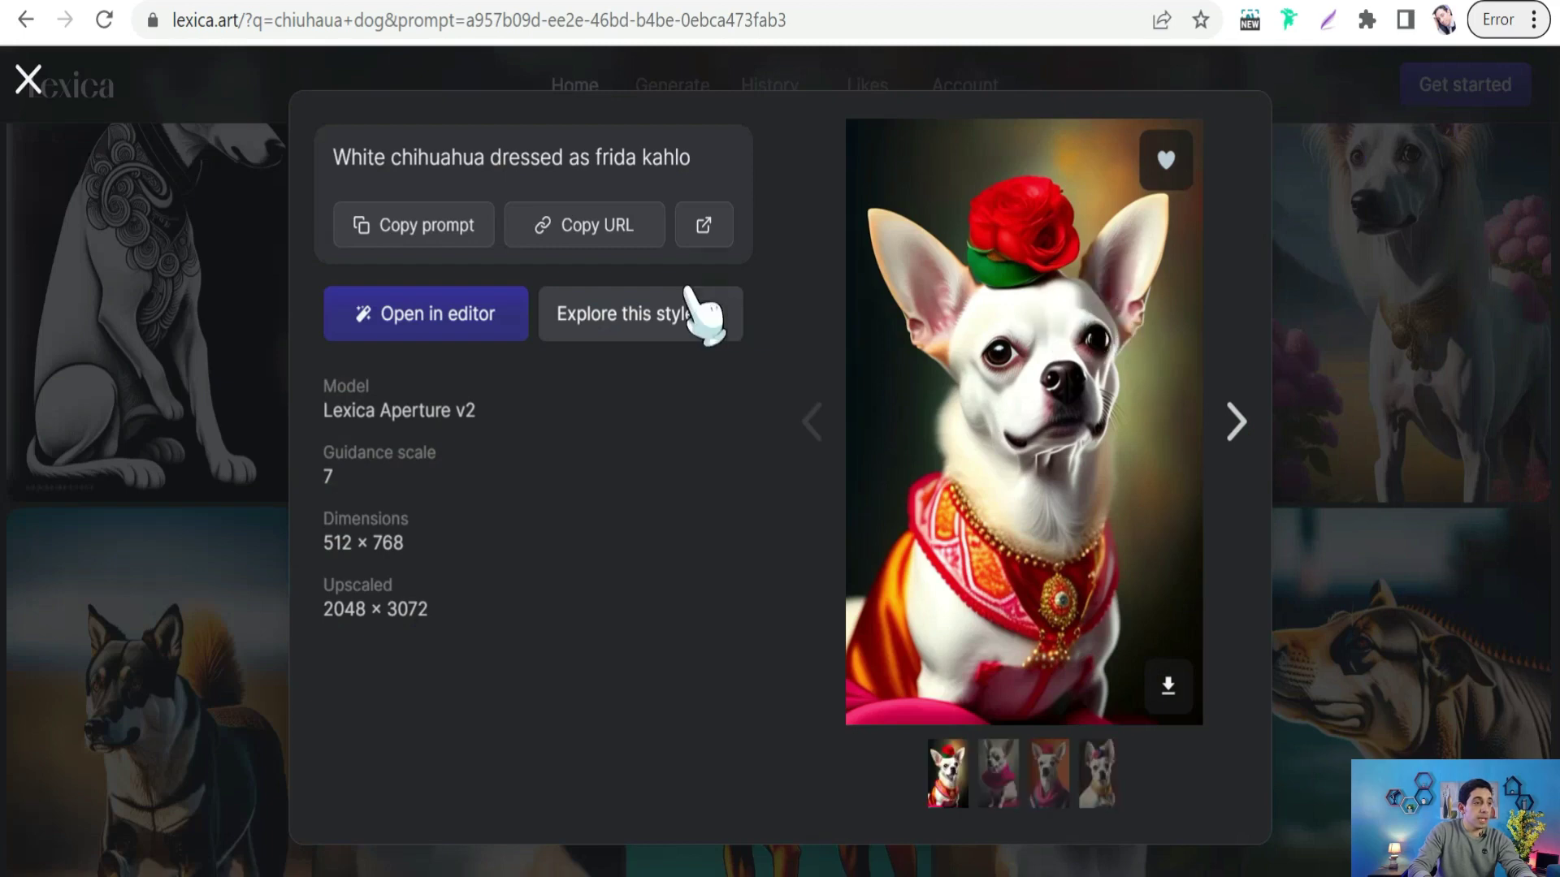
click(428, 238)
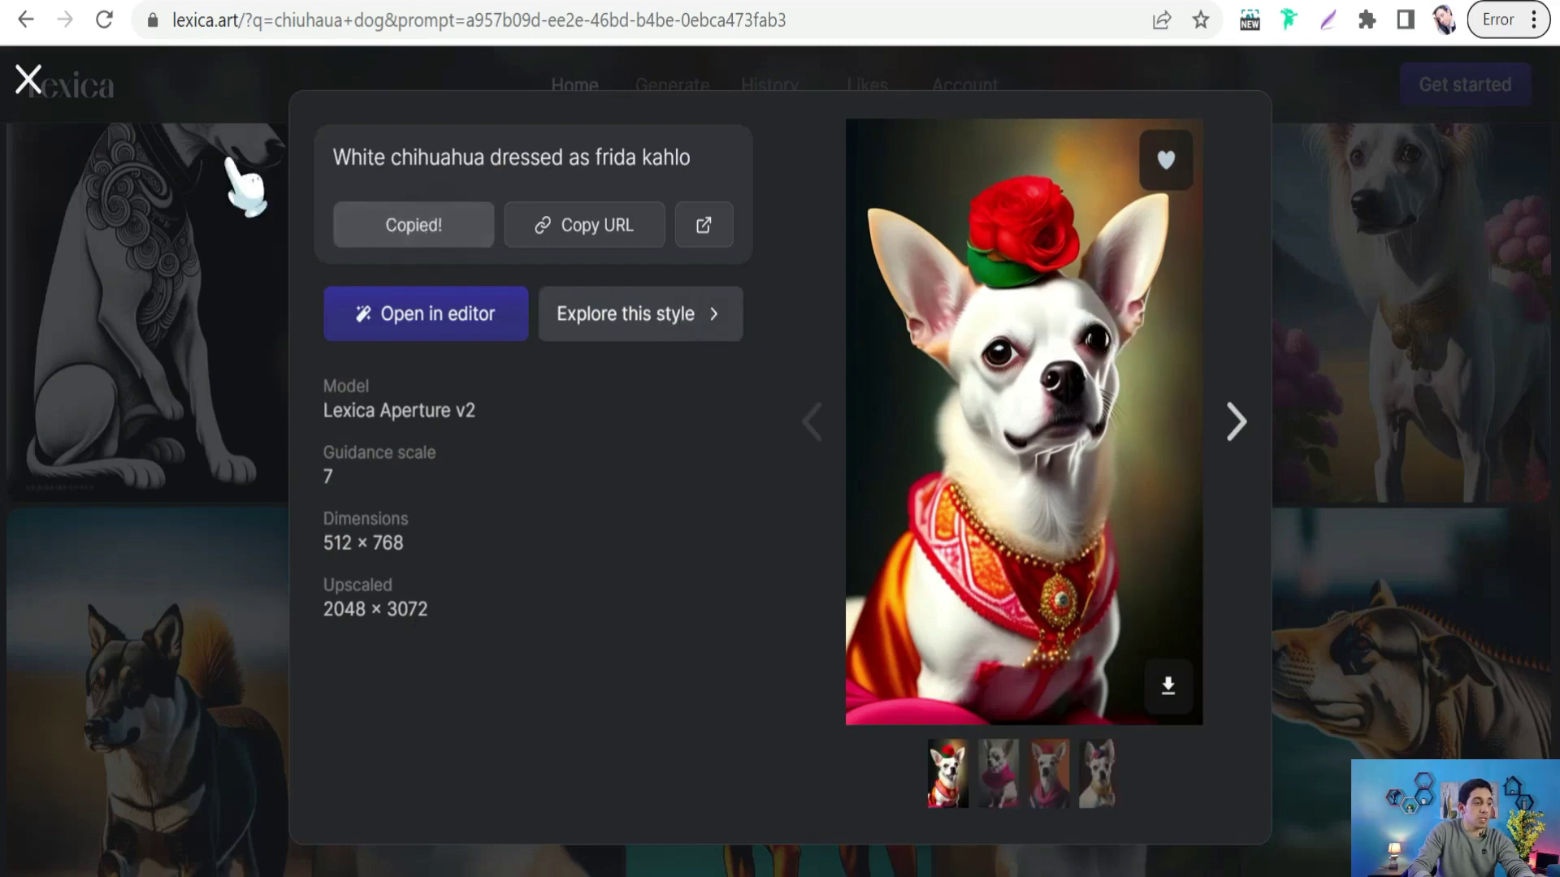
click(29, 80)
scroll(450, 385, up, 5)
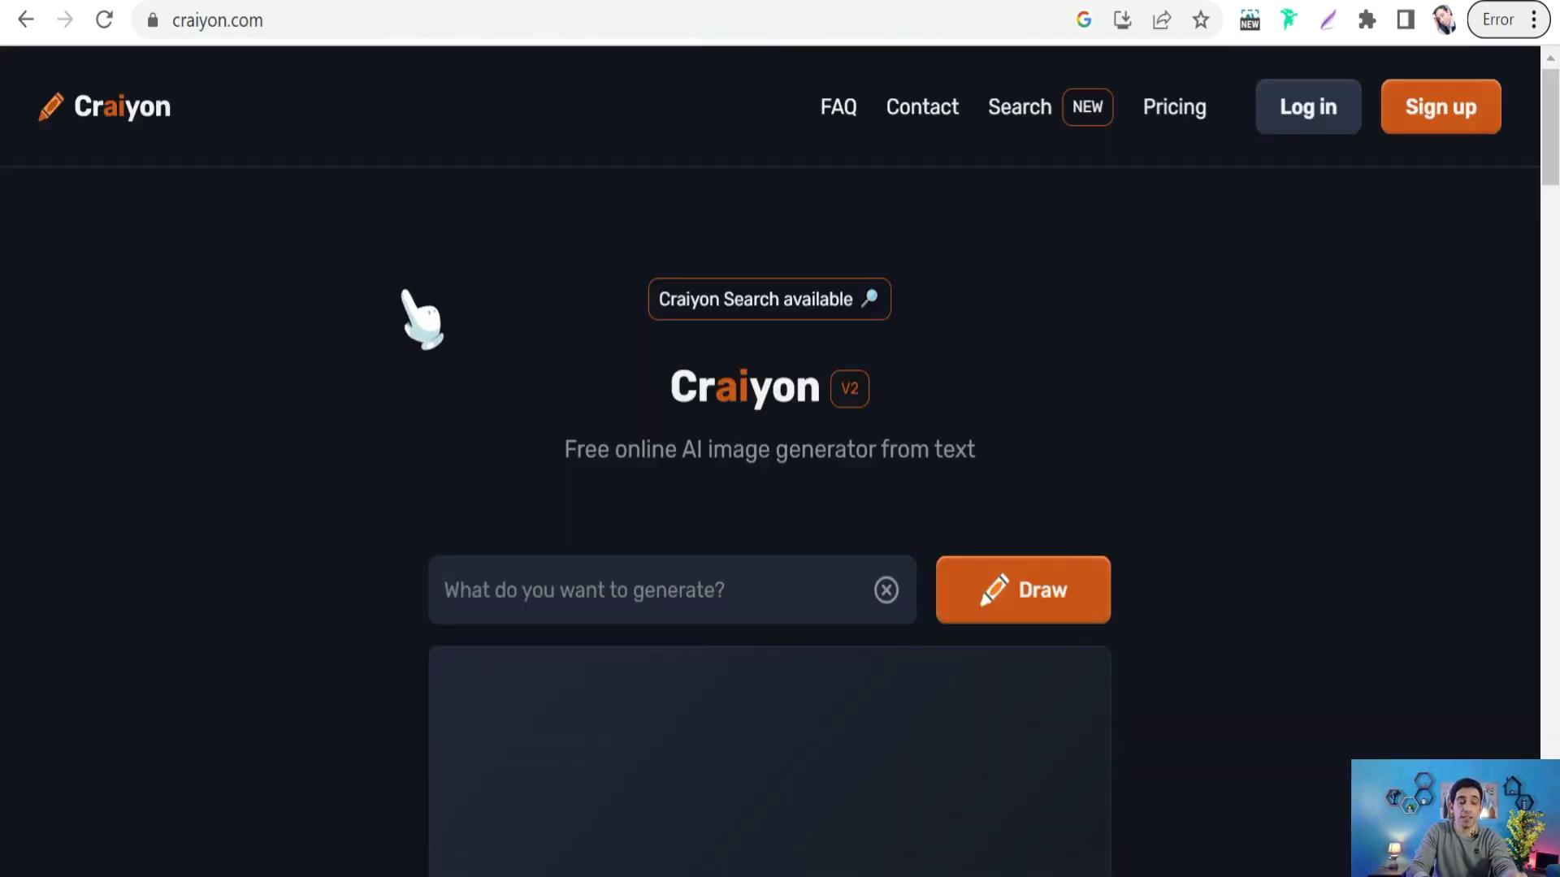
Step: Paste the 'white chihuahua dressed as frida kahlo' prompt into Craiyon and draw the images
scroll(471, 361, down, 3)
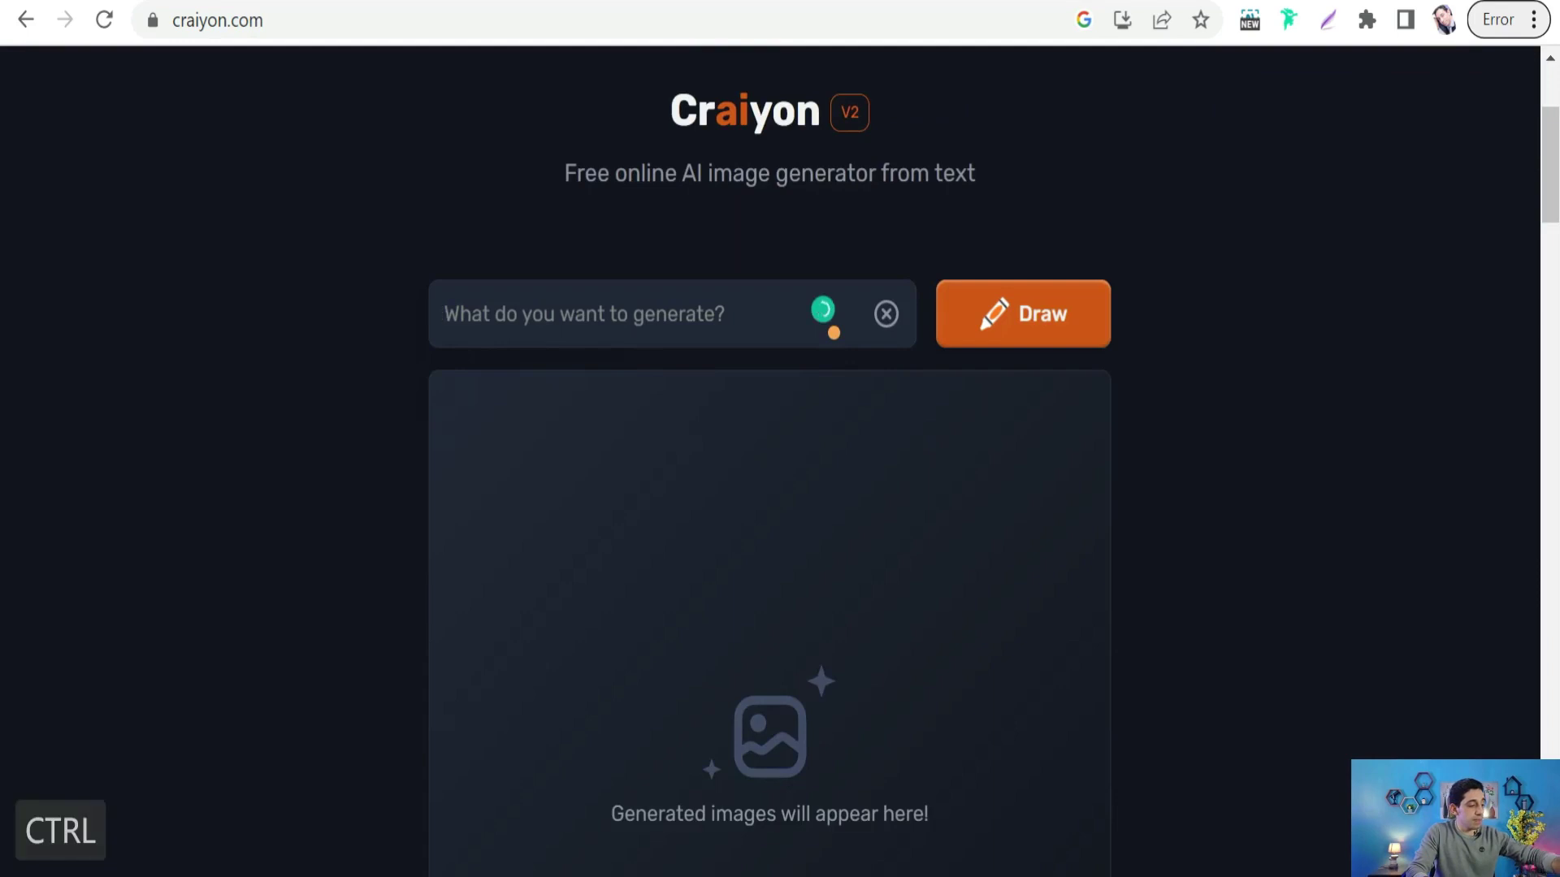
text(white chihuahua dressed as frida kahlo)
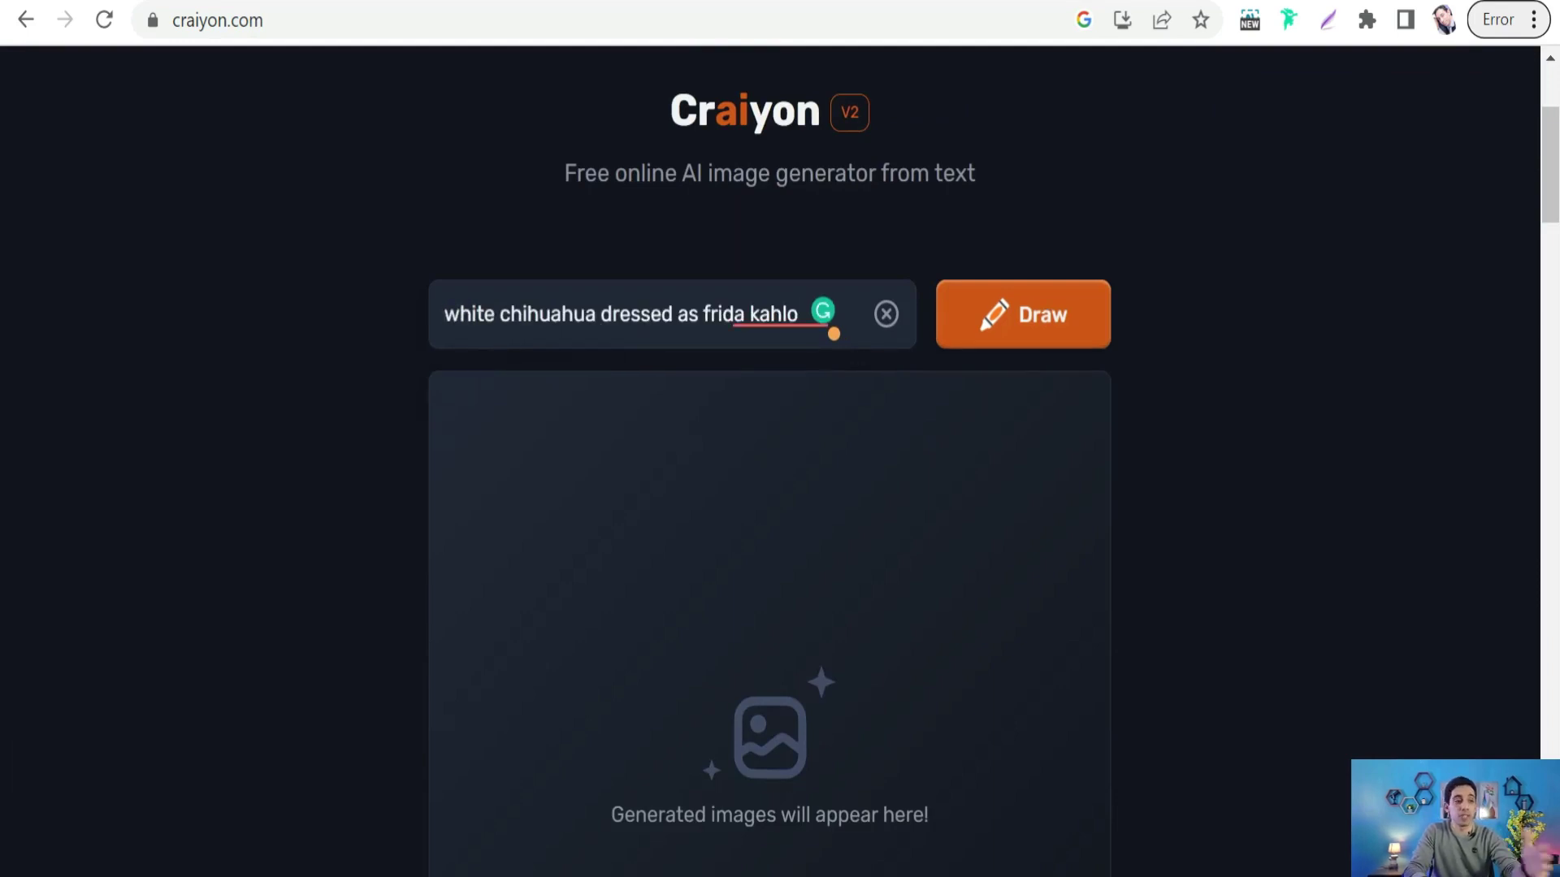
click(1010, 325)
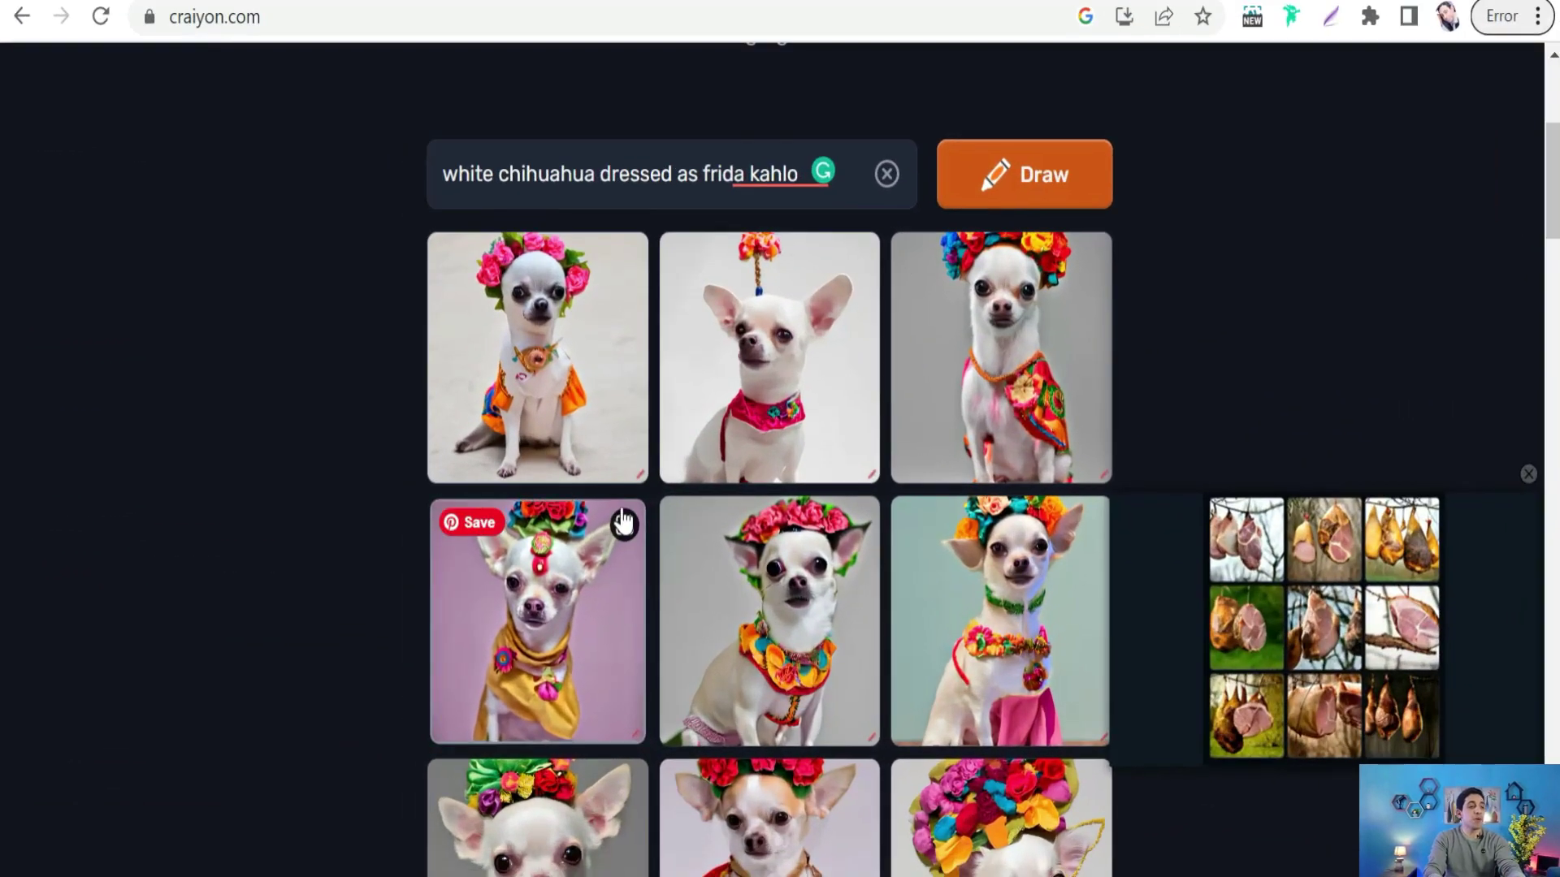
Step: Scroll through the generated chihuahua grid and Craiyon's Commercial Use terms
scroll(623, 522, down, 3)
scroll(620, 251, up, 3)
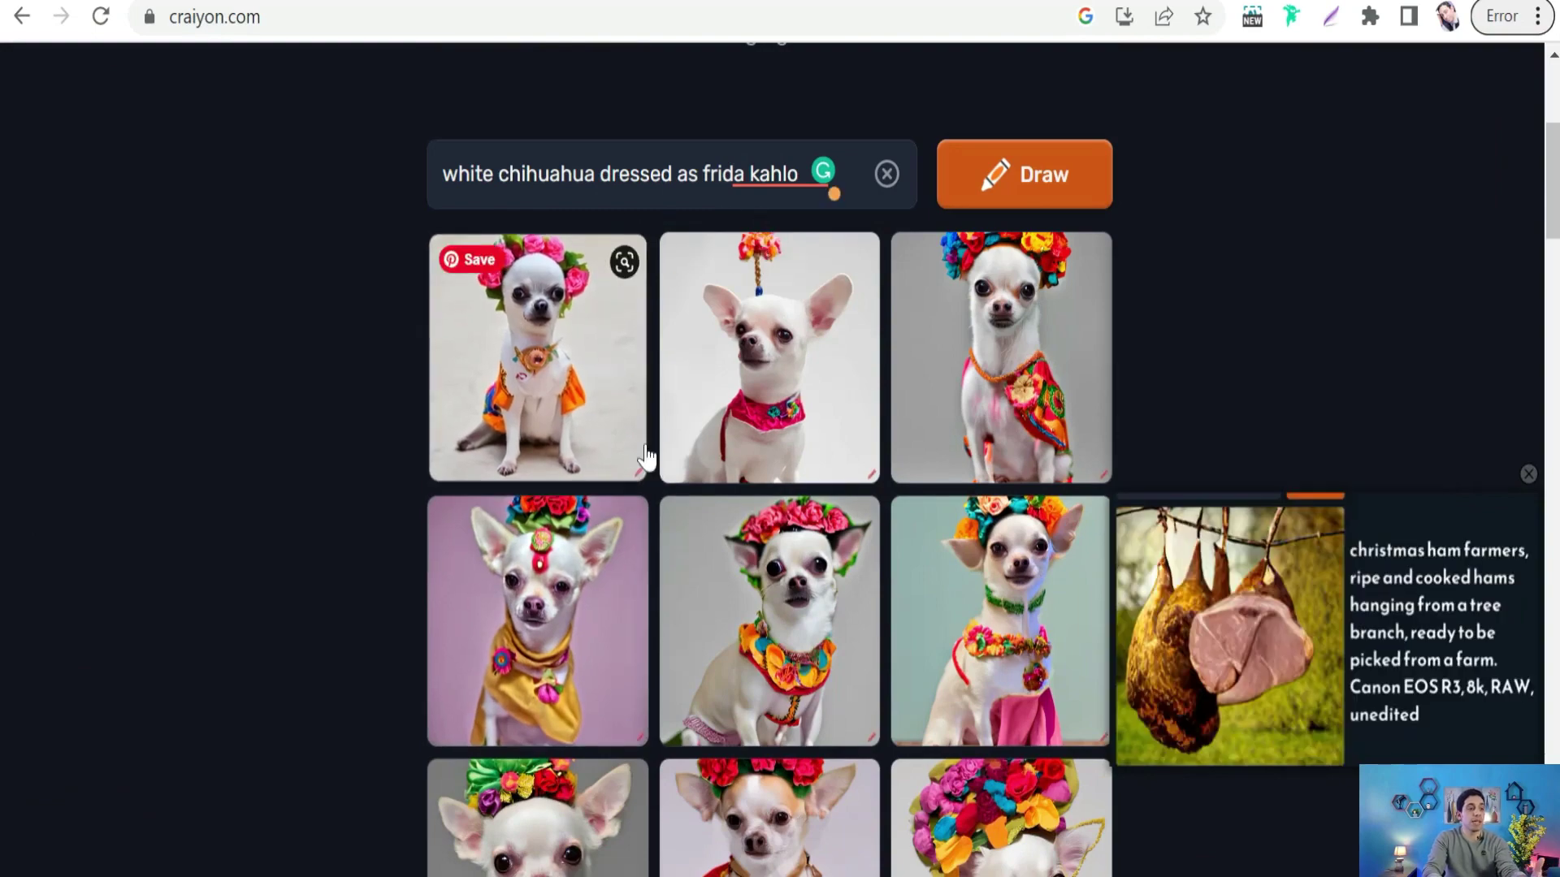
scroll(646, 458, down, 8)
scroll(609, 383, up, 5)
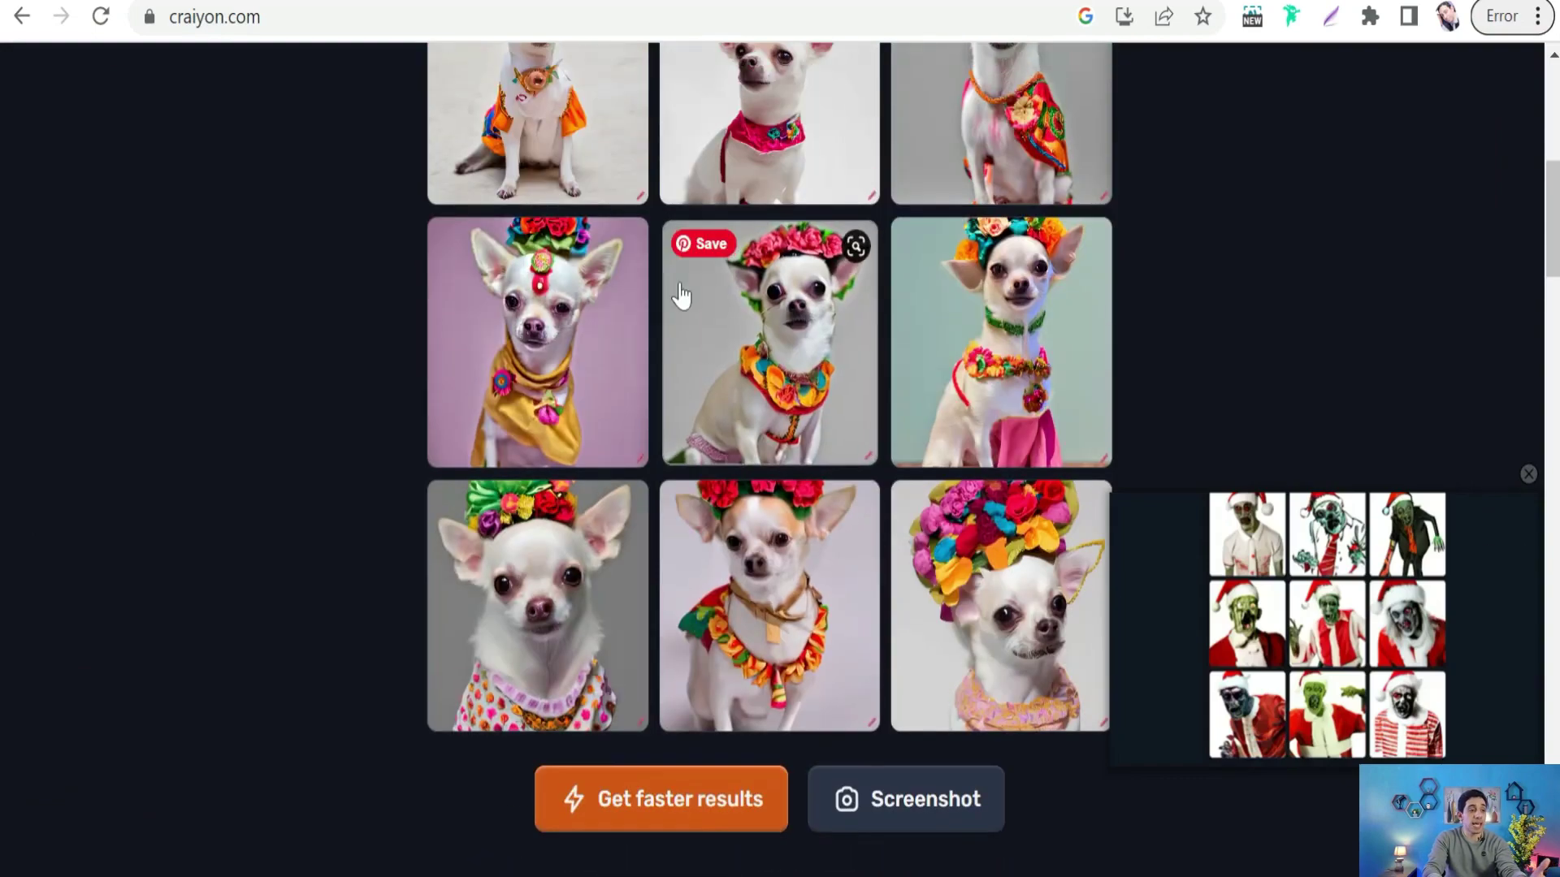
scroll(593, 469, up, 3)
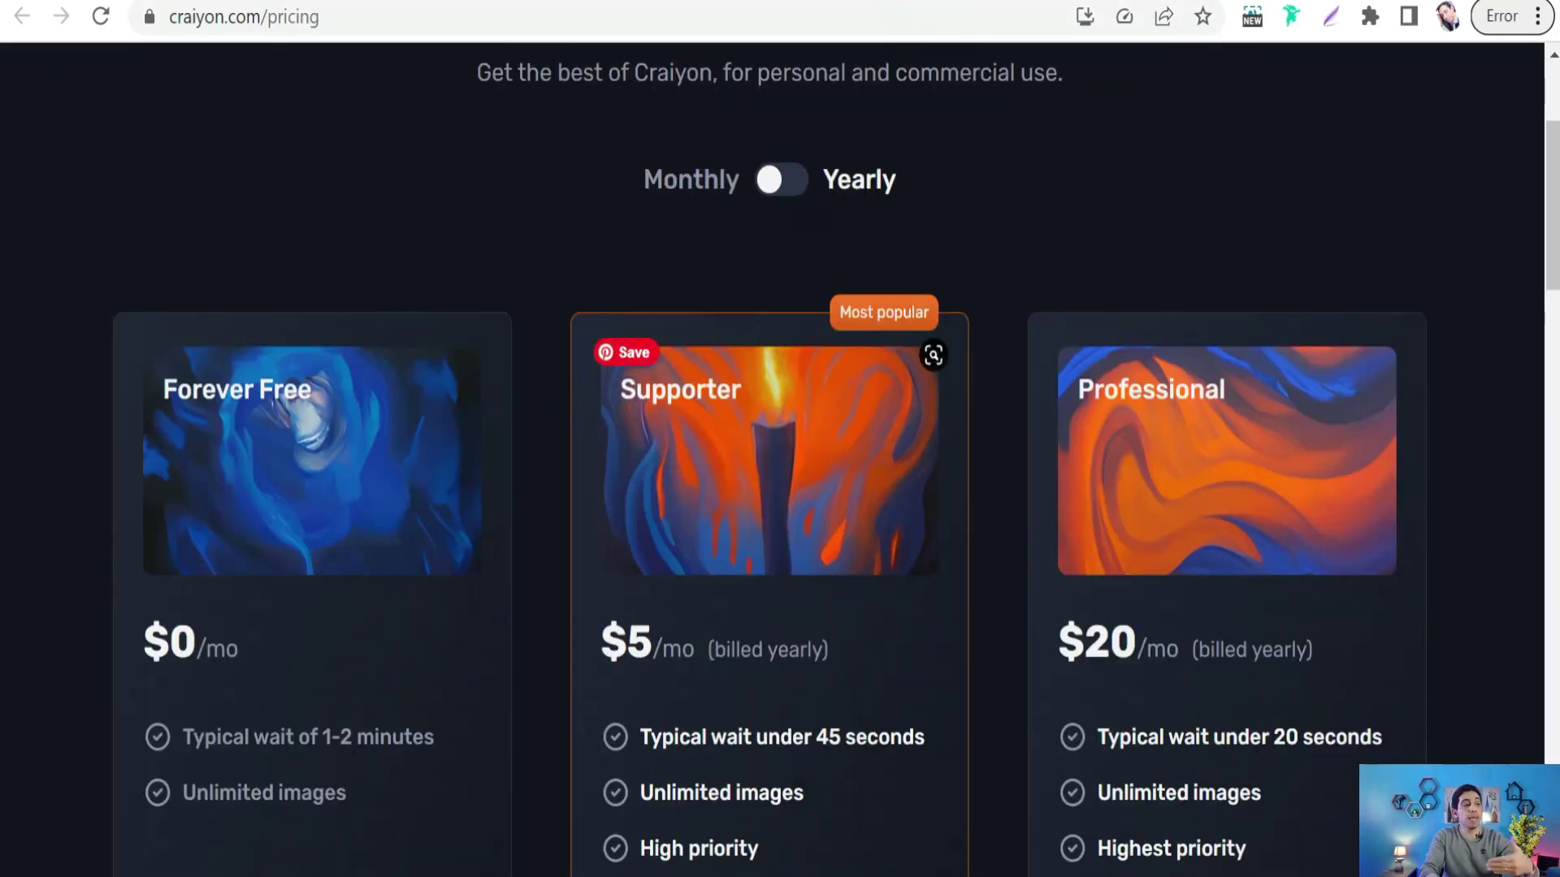
Step: Scroll through Craiyon's Forever Free, Supporter and Professional plans, then back to the chihuahua grid
scroll(650, 349, down, 3)
scroll(626, 329, up, 3)
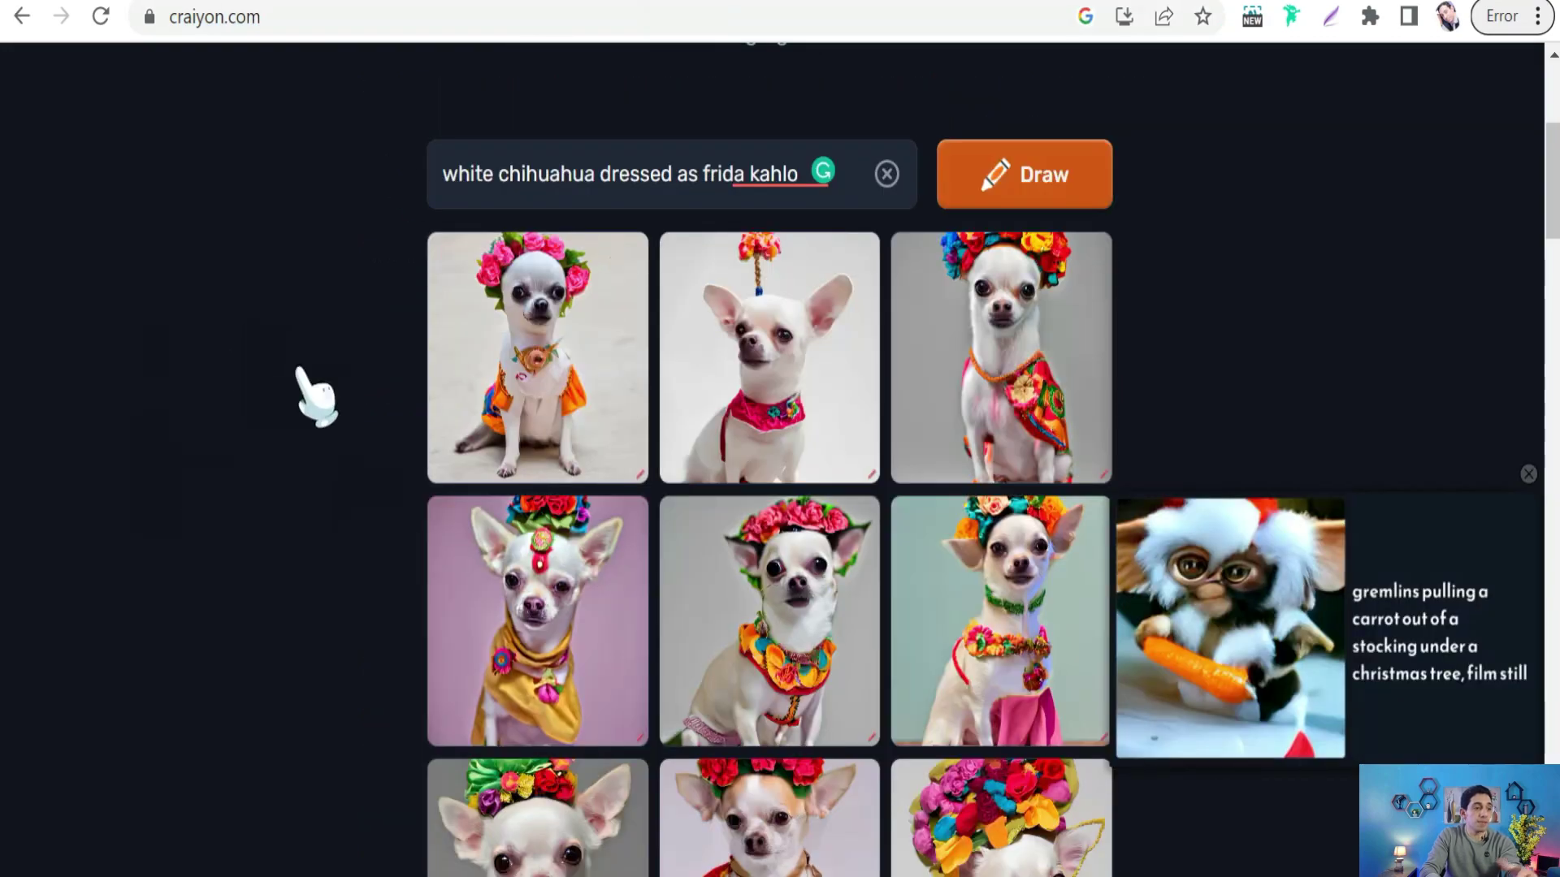
scroll(317, 398, down, 5)
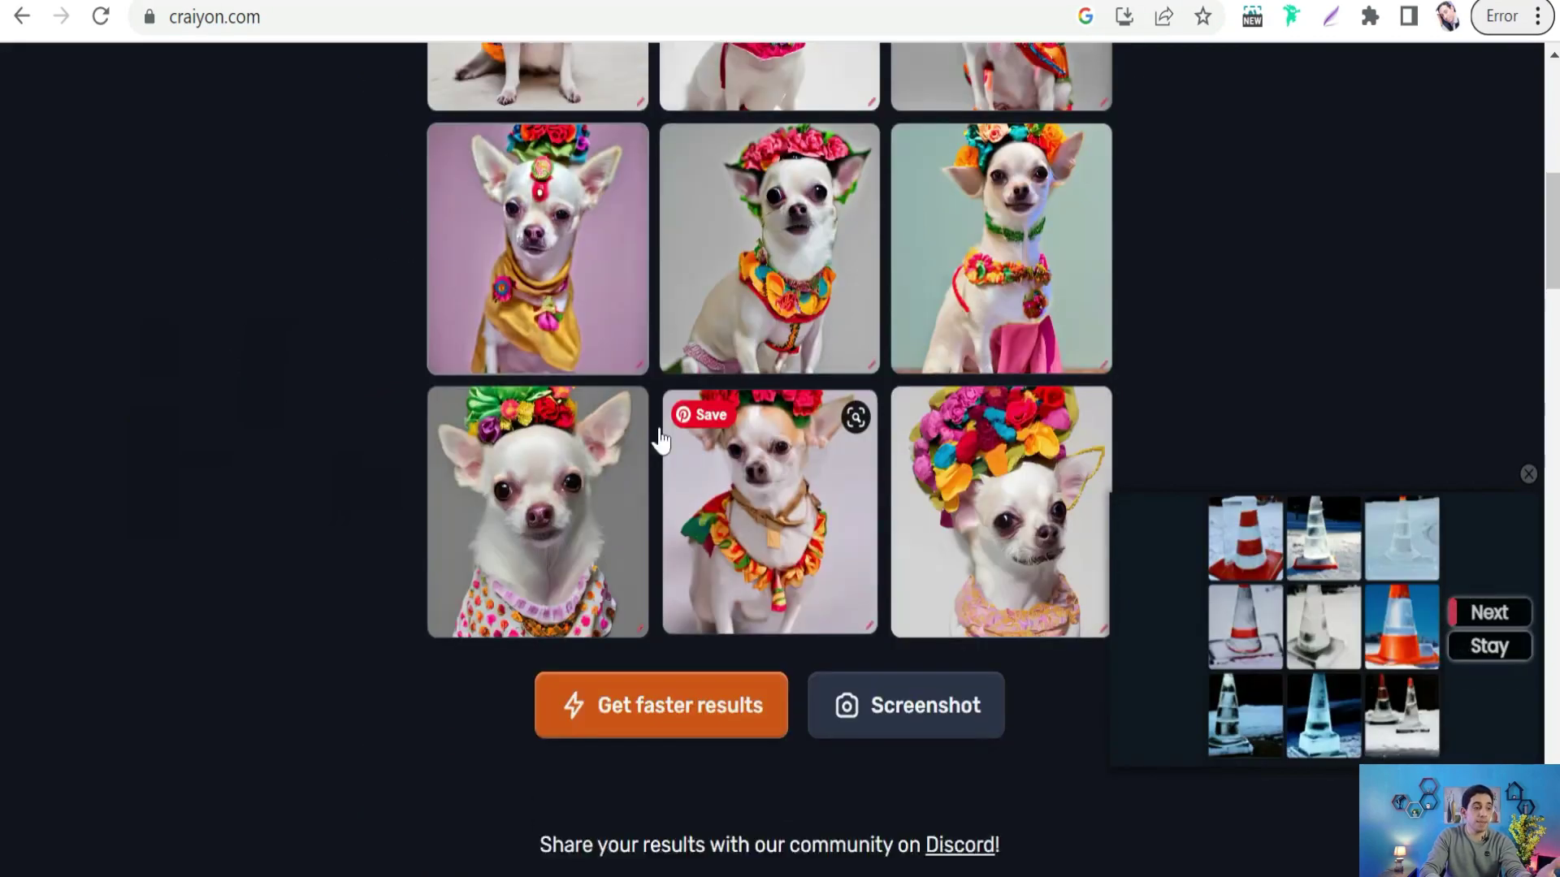
scroll(917, 500, up, 7)
scroll(908, 512, down, 5)
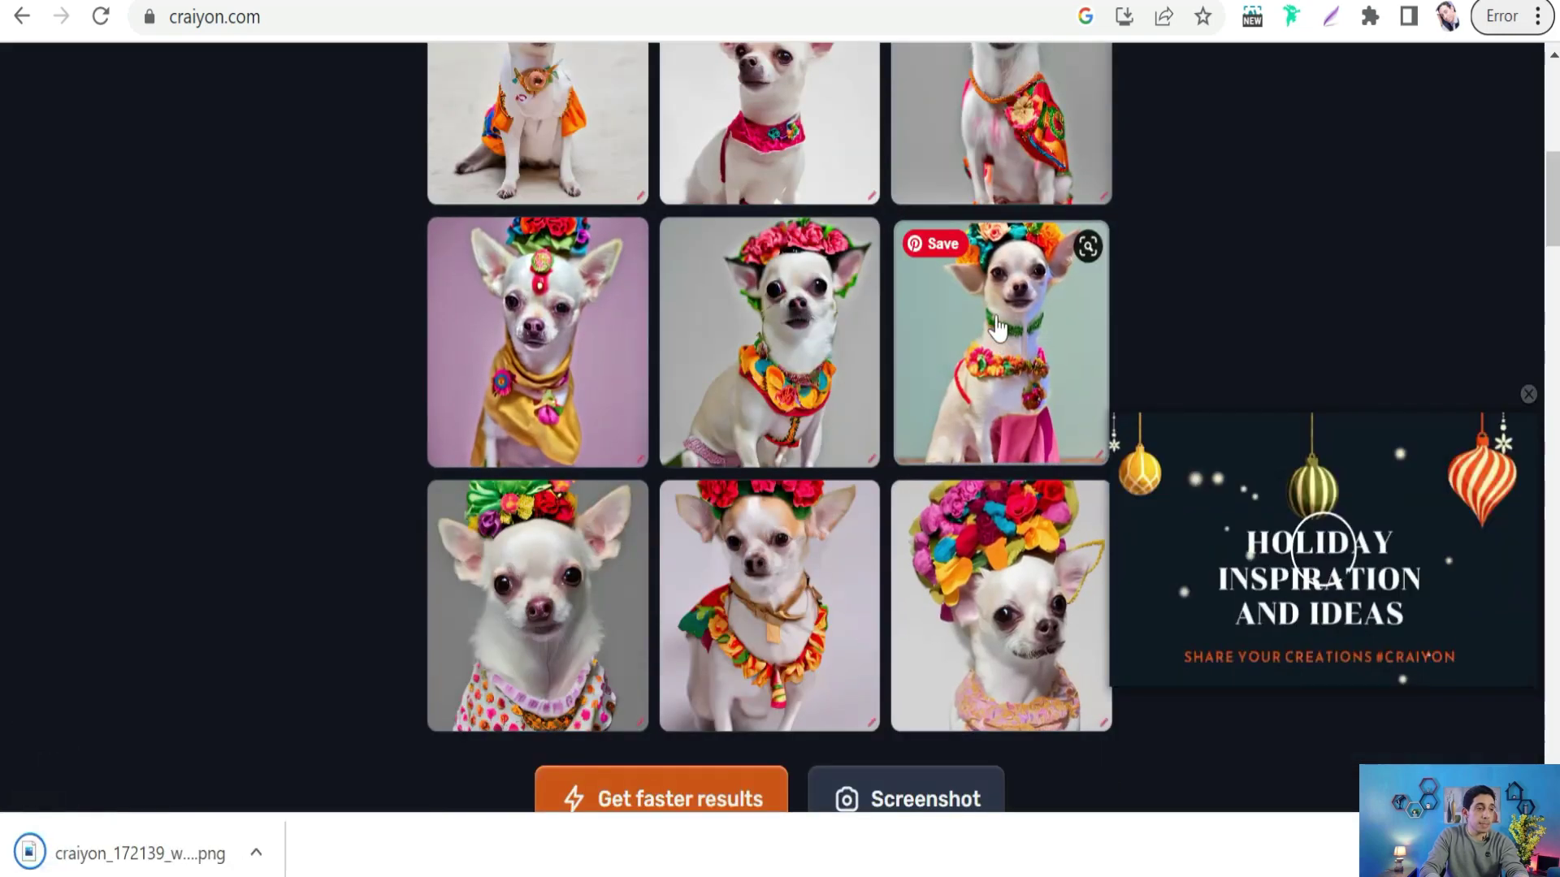
Step: Enlarge the pink-skirted chihuahua on the mint background and download it as a PNG
click(990, 327)
scroll(986, 330, up, 4)
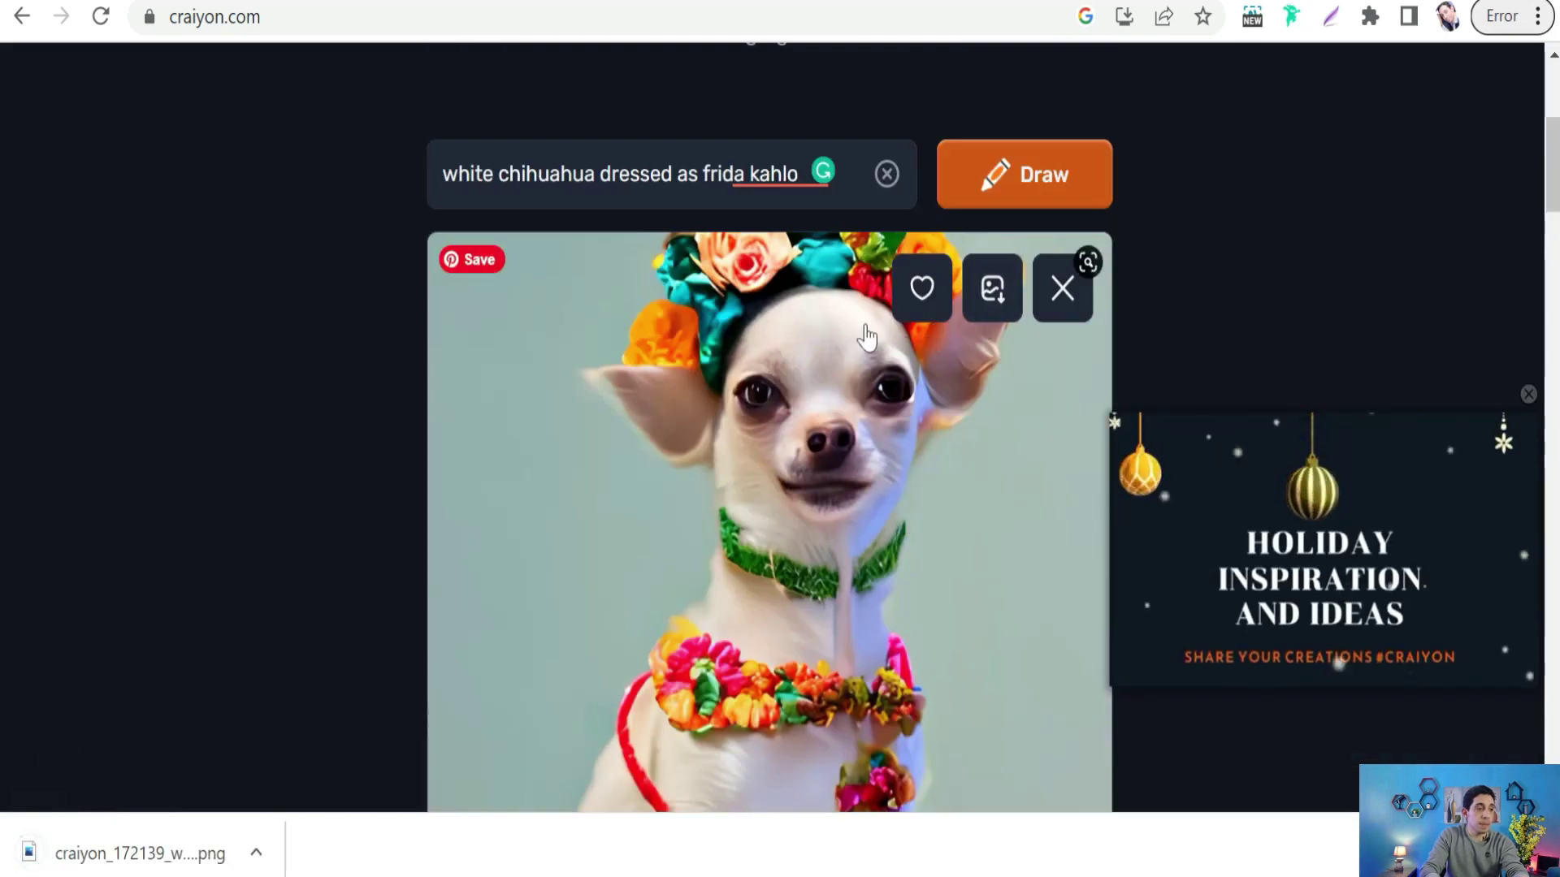
scroll(961, 338, down, 5)
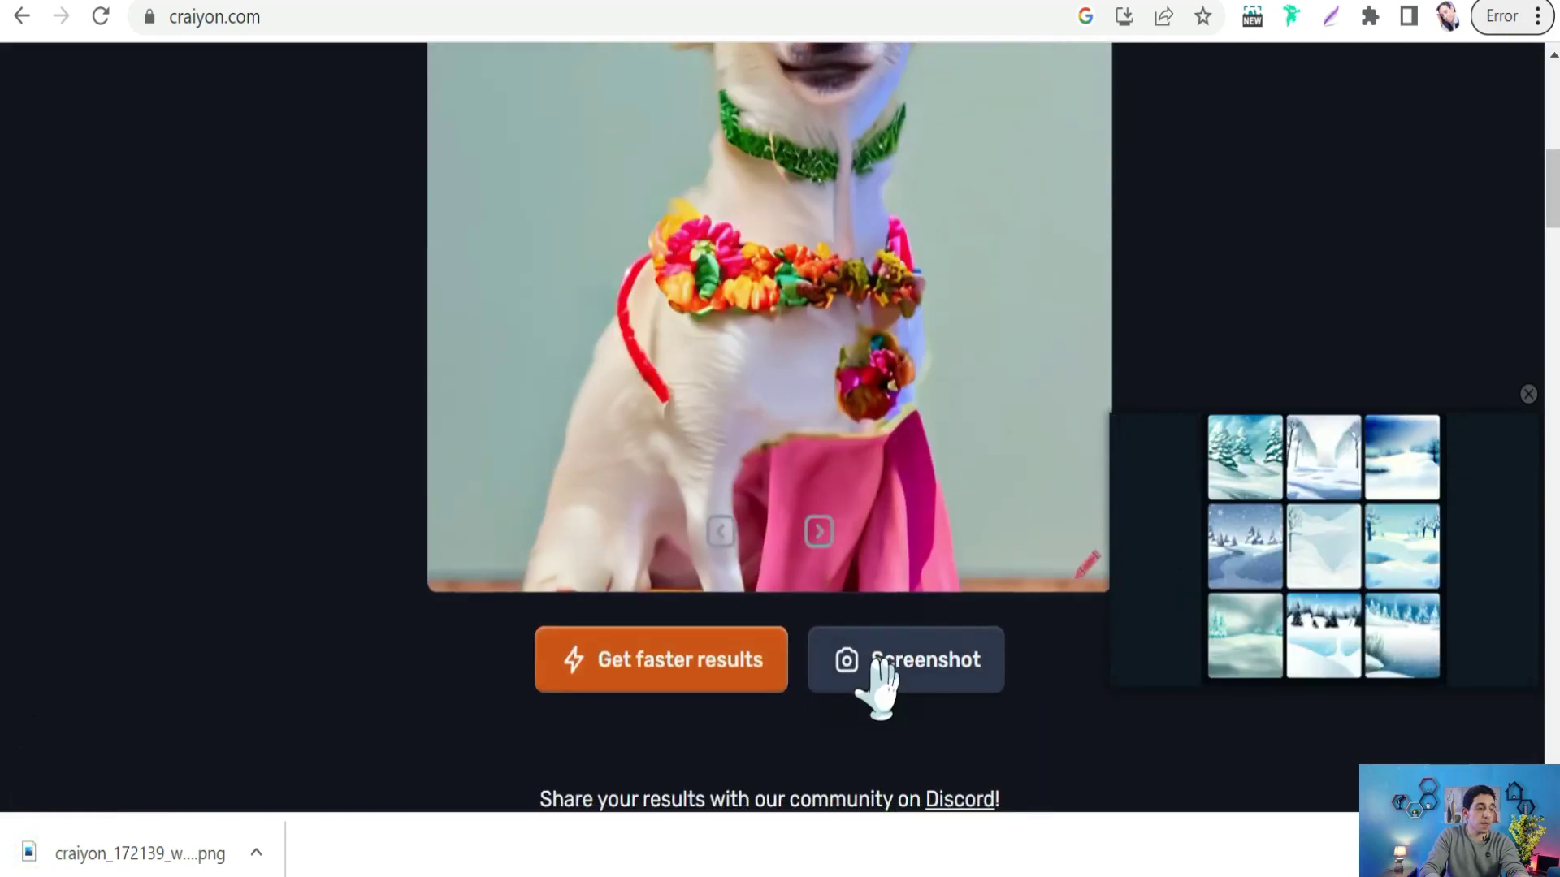
click(881, 674)
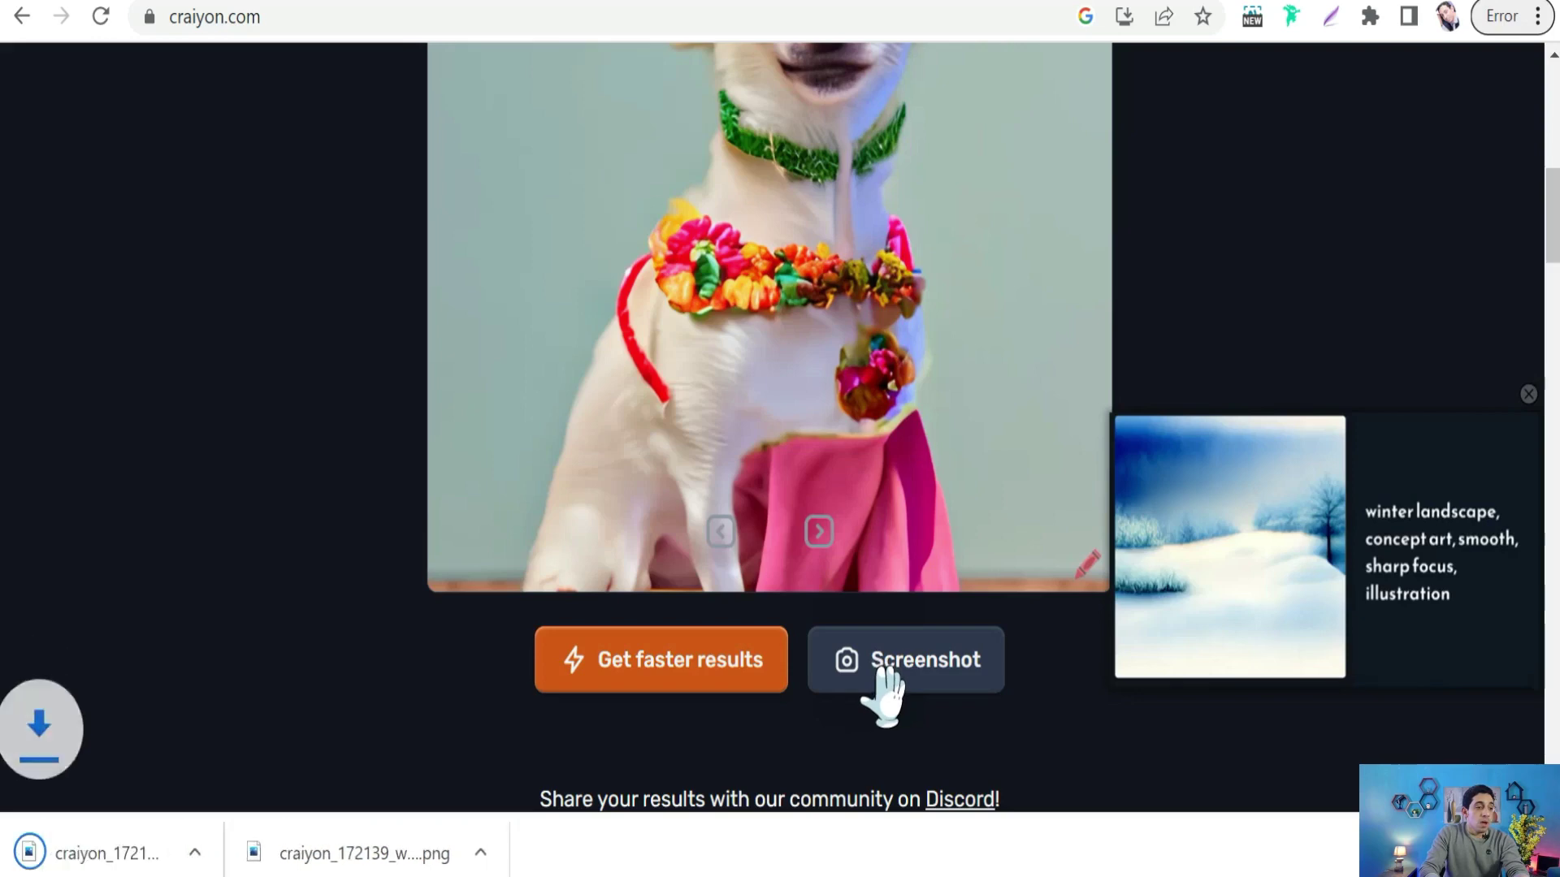
scroll(764, 436, up, 3)
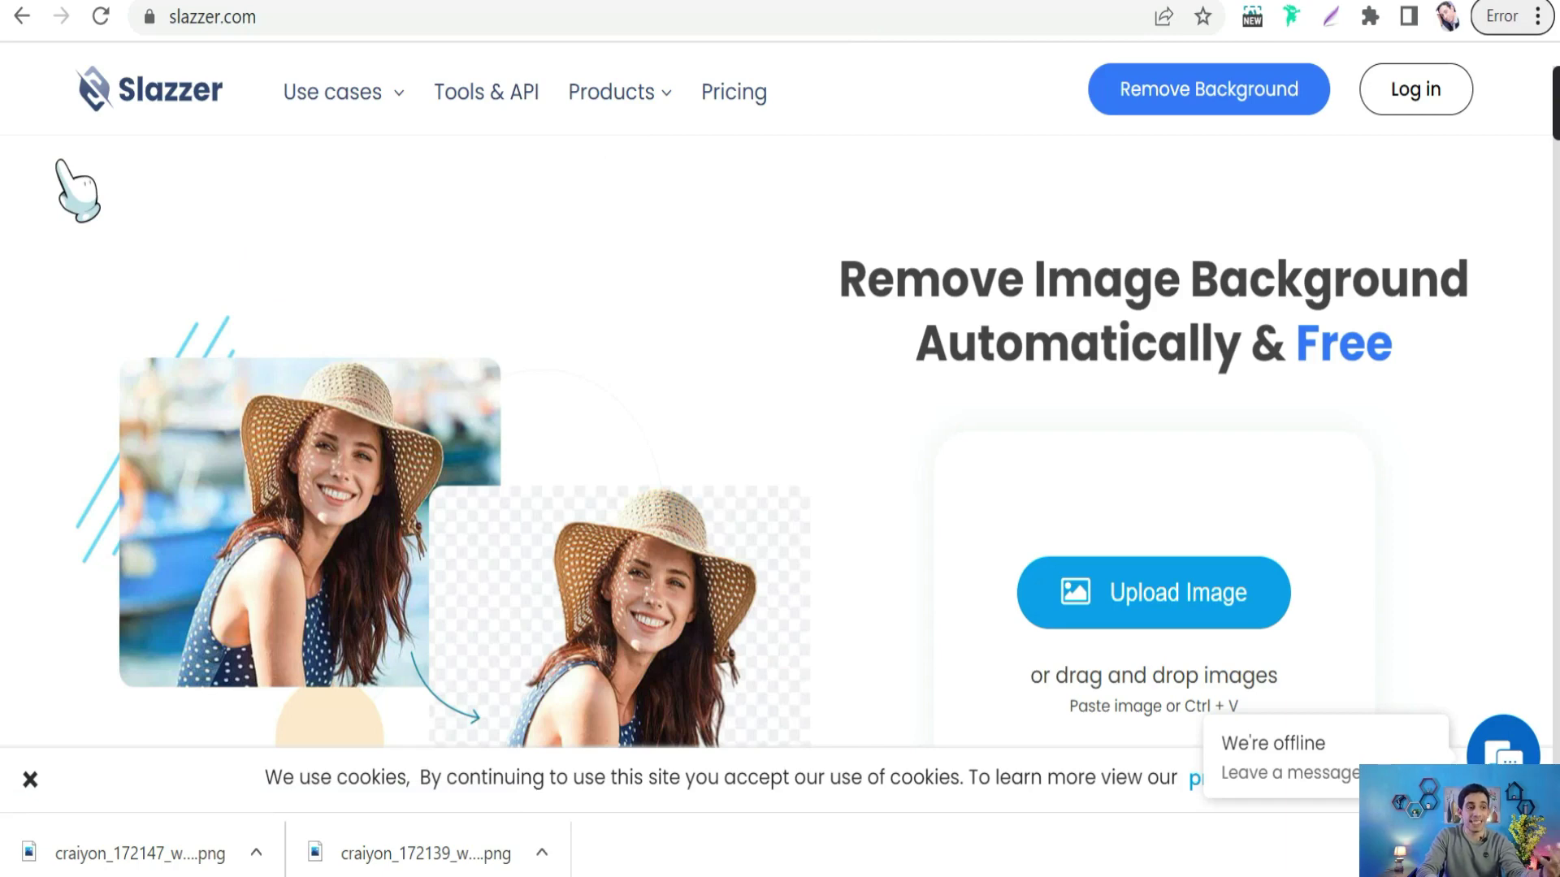
Step: Upload the chihuahua PNG to Slazzer and download the 460 × 543 background-free cutout
scroll(613, 320, down, 5)
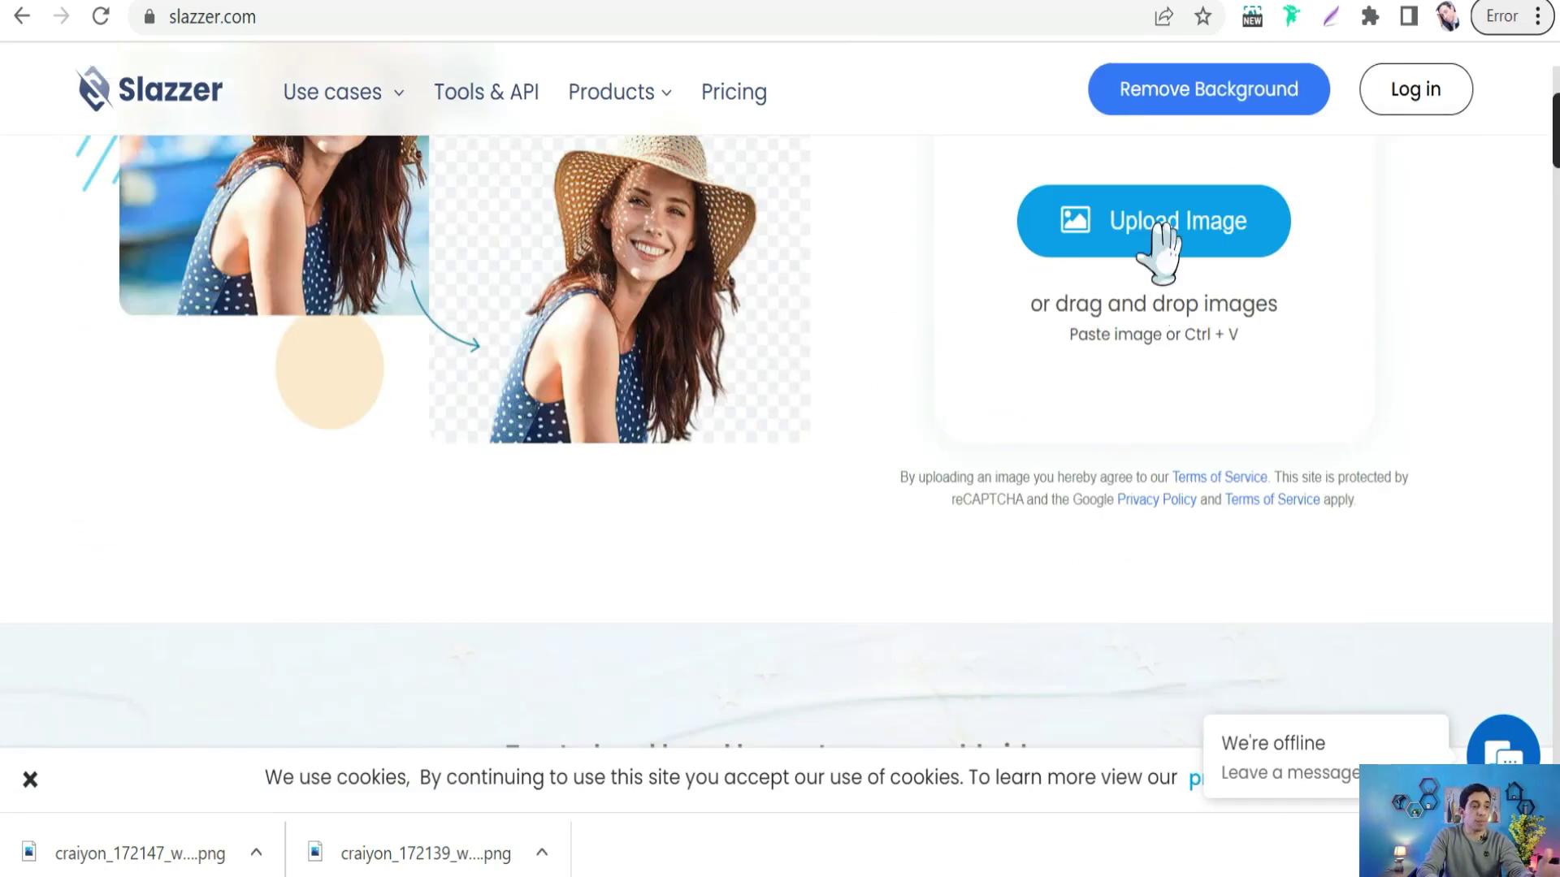
click(1122, 224)
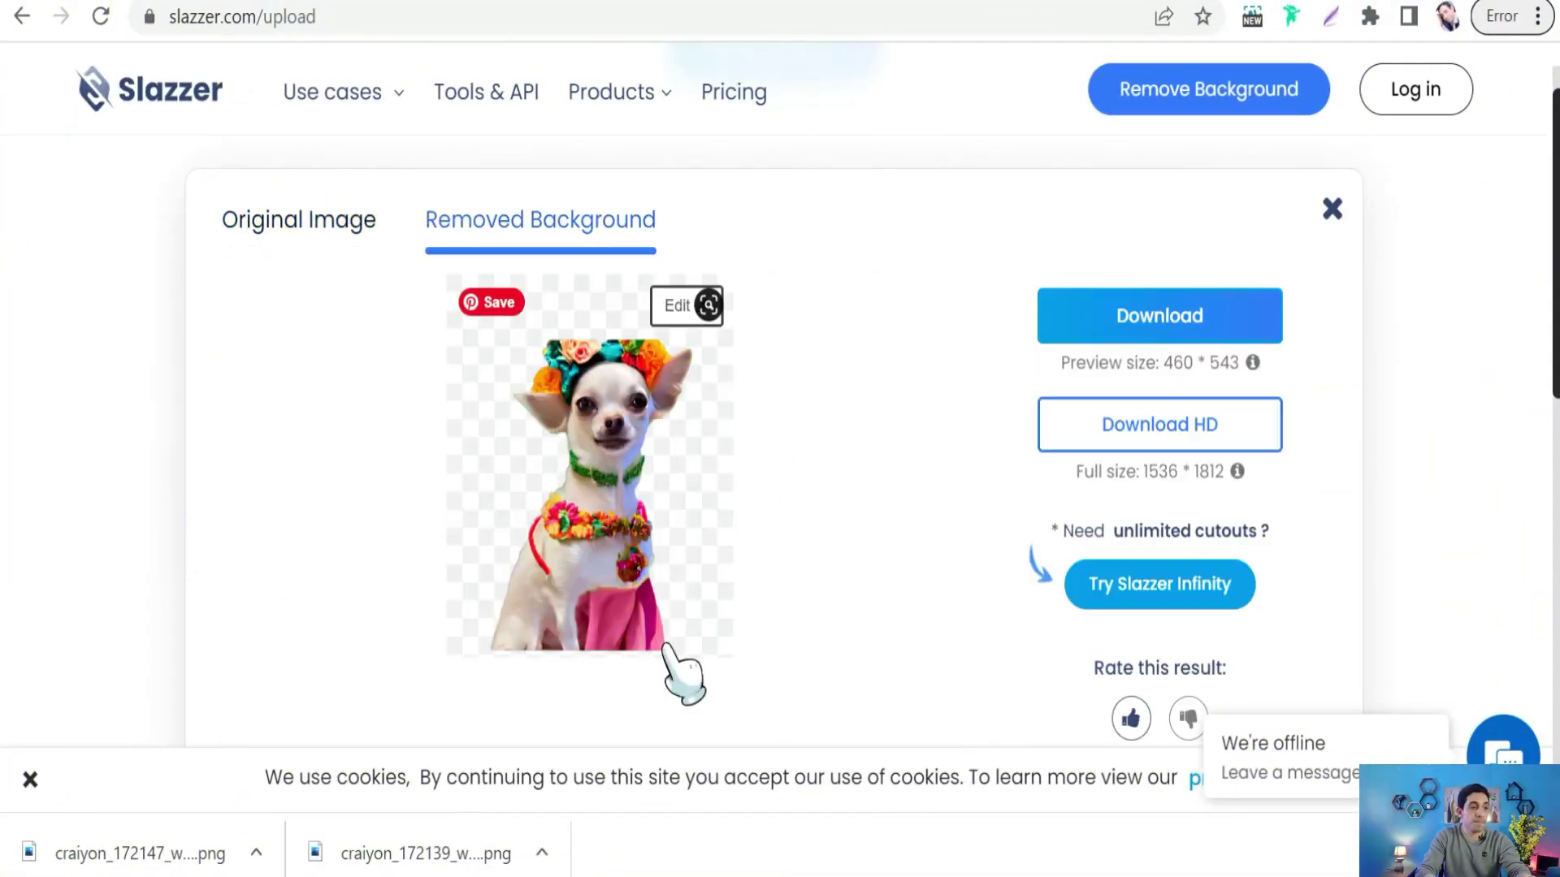
click(1072, 424)
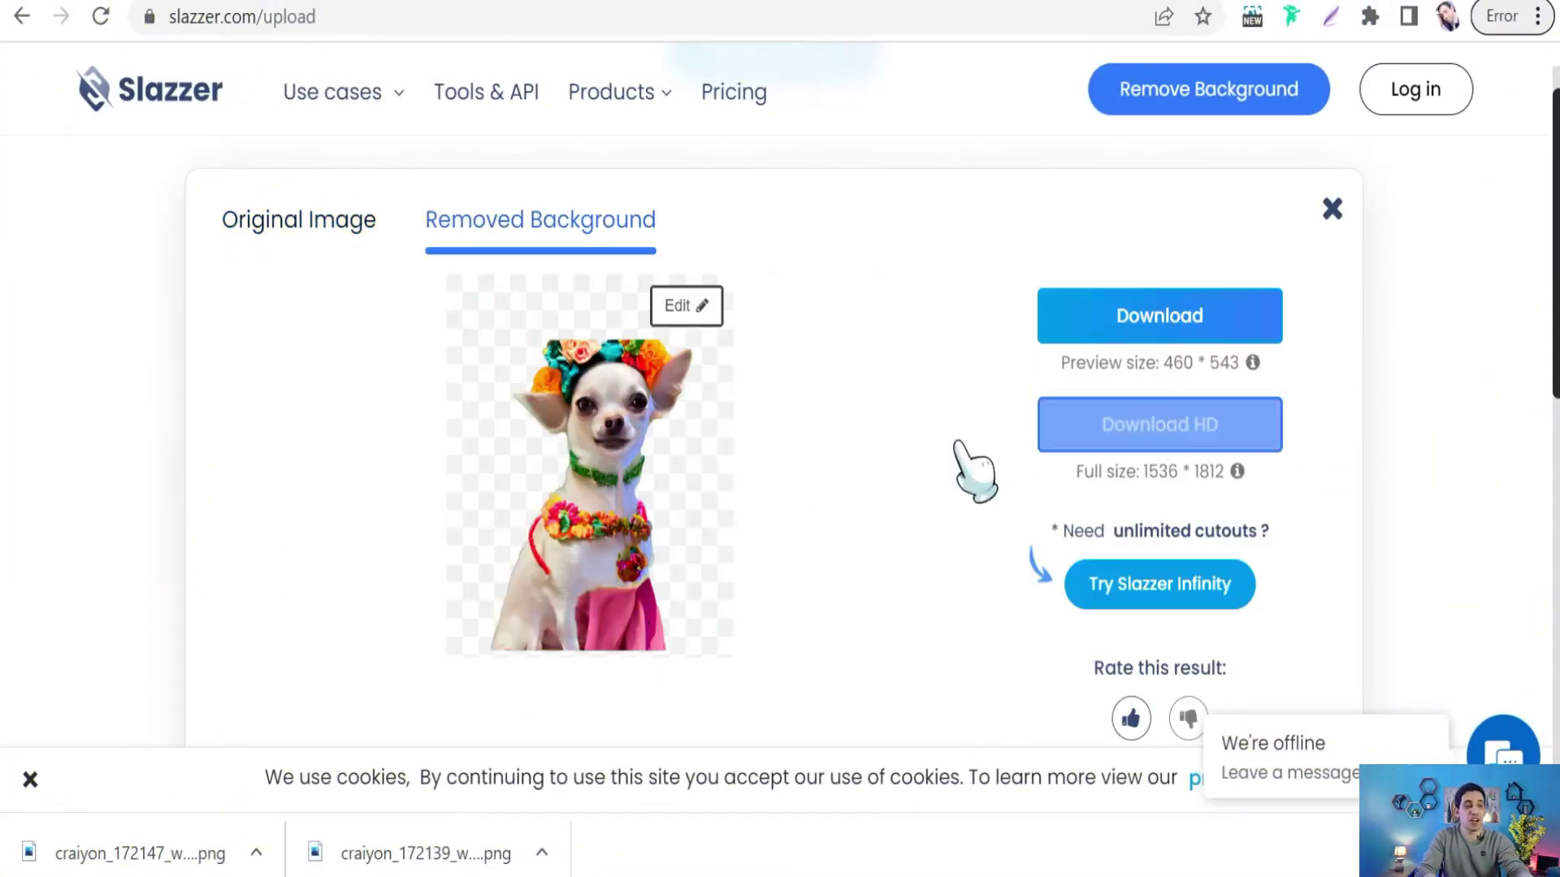
click(1138, 319)
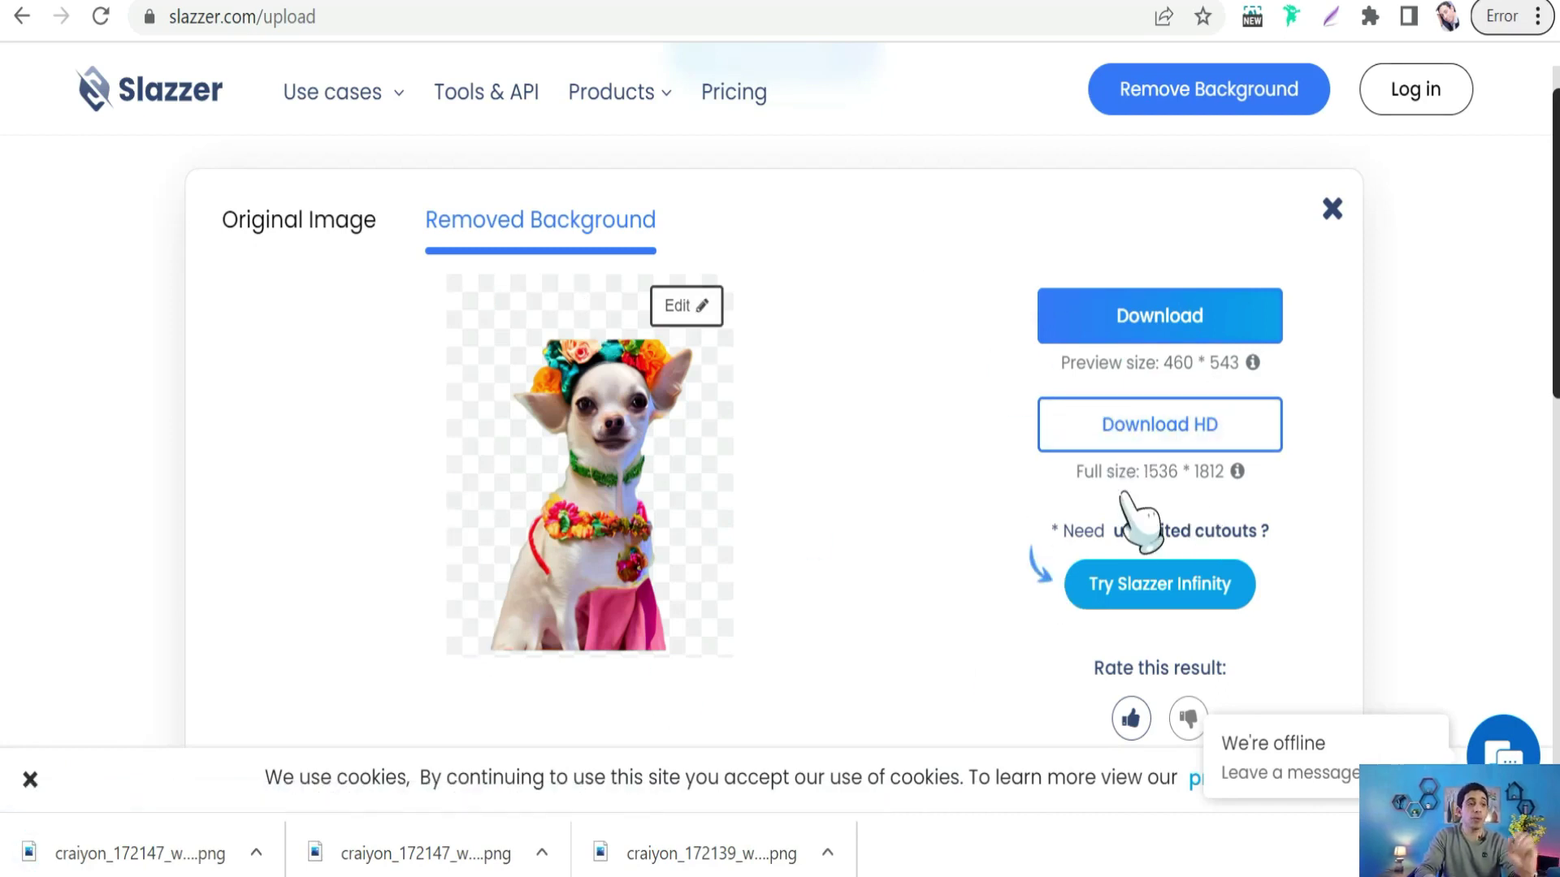
click(1166, 13)
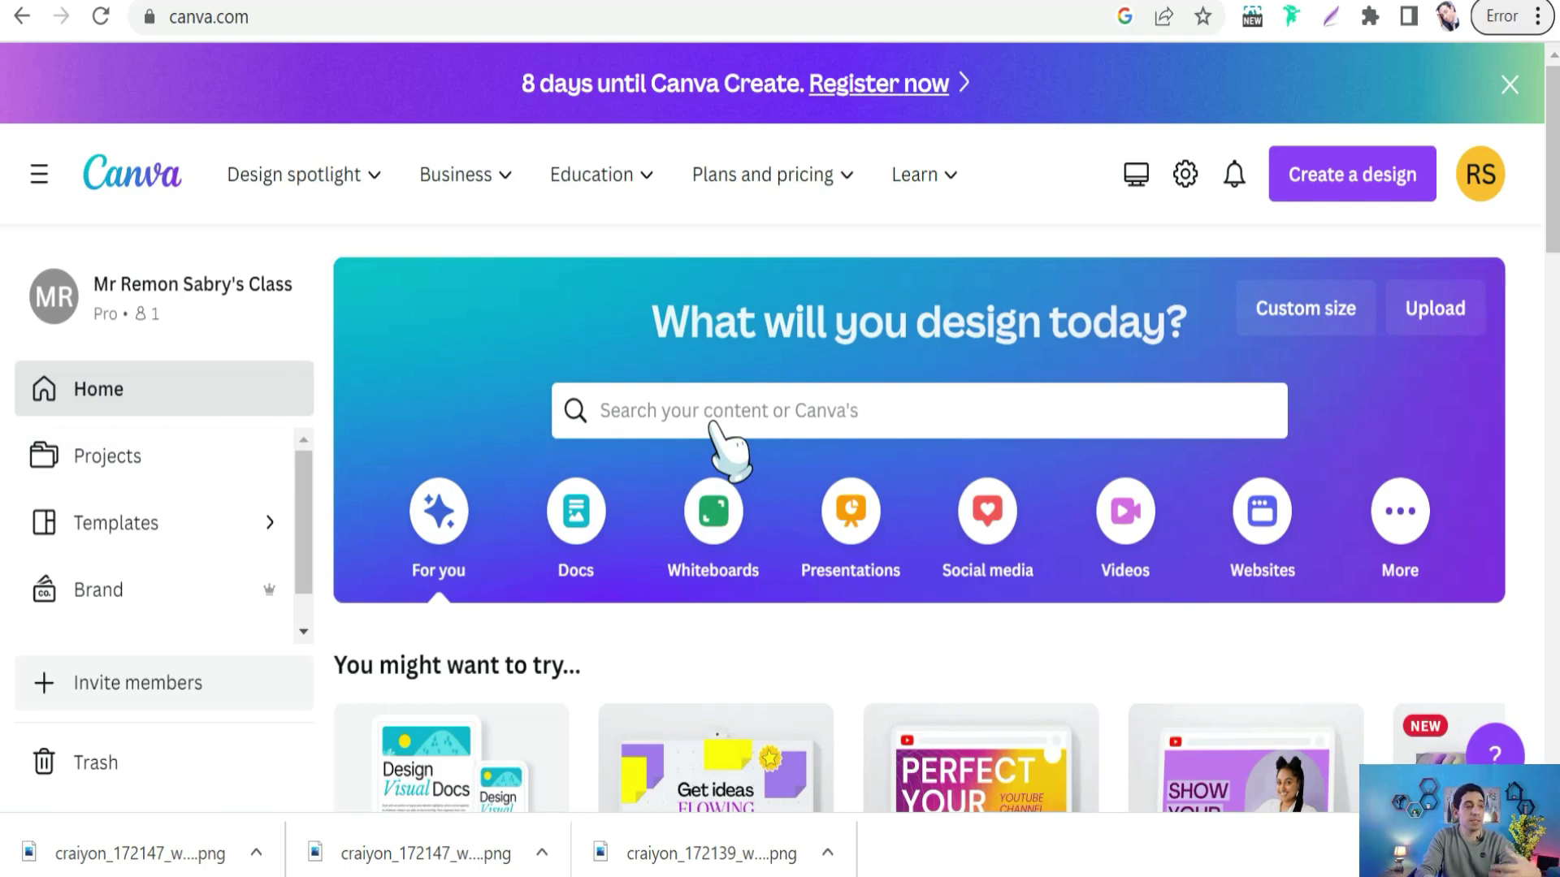
Step: Create a blank 1080 × 1350 Instagram Post design from a search for 'instag'
click(683, 410)
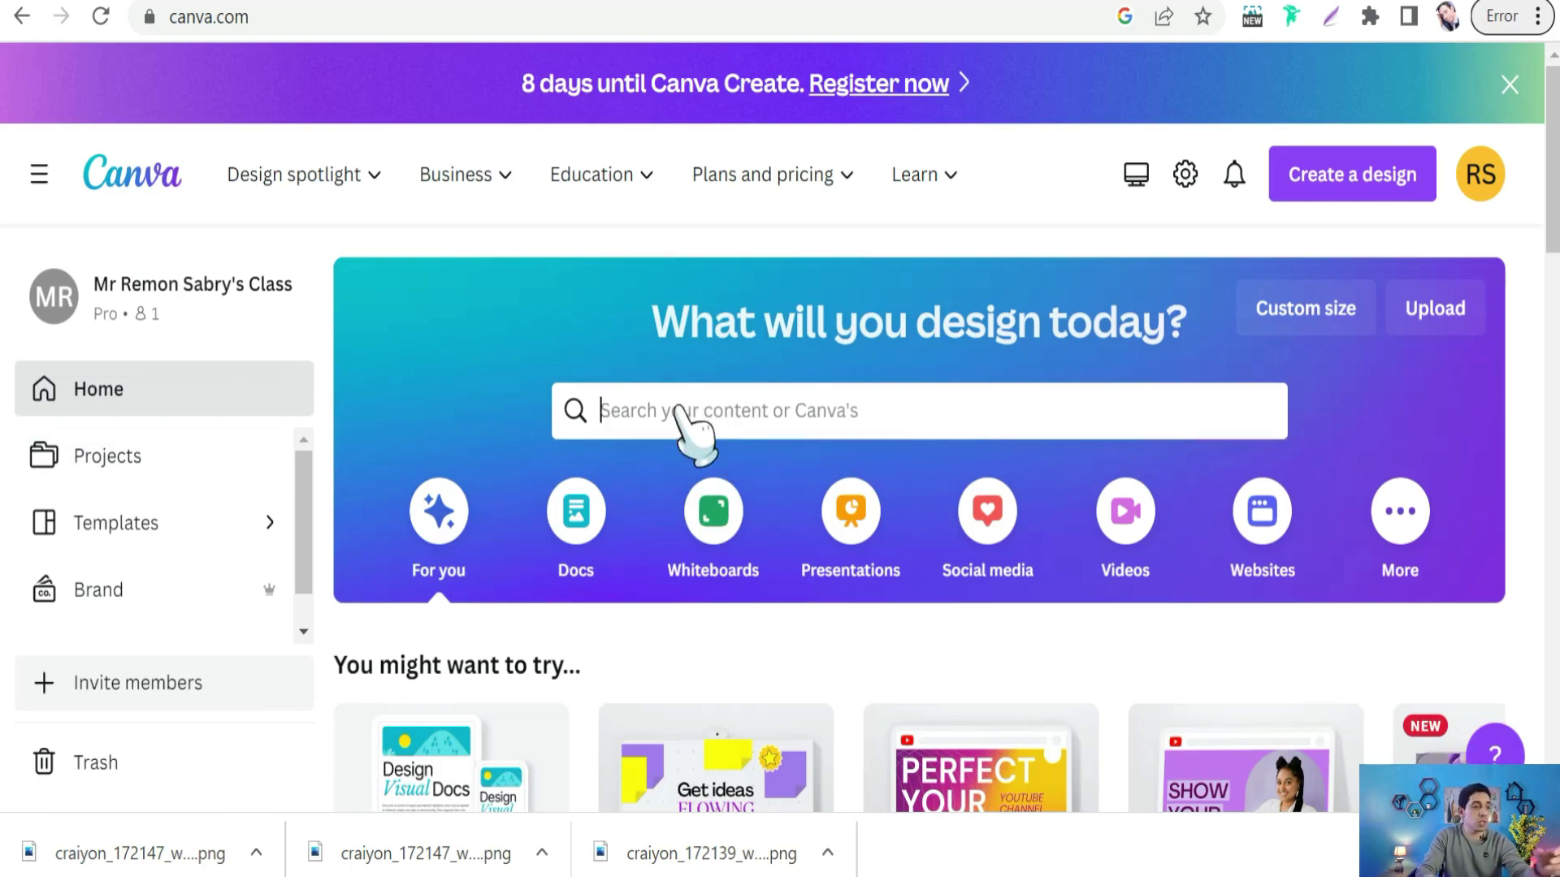
text(instag)
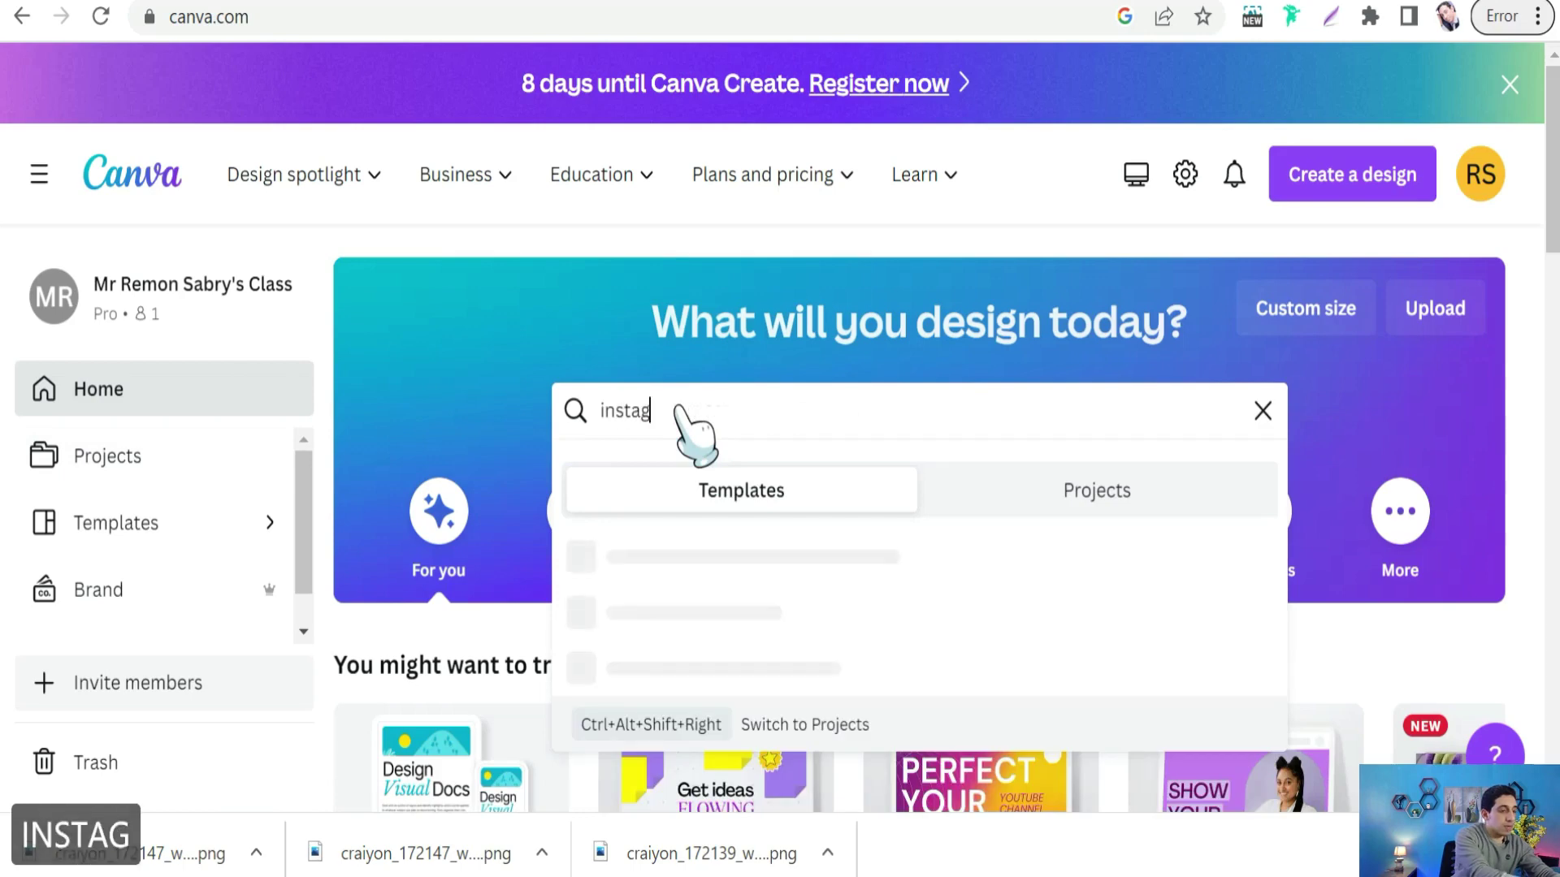
click(690, 780)
click(453, 627)
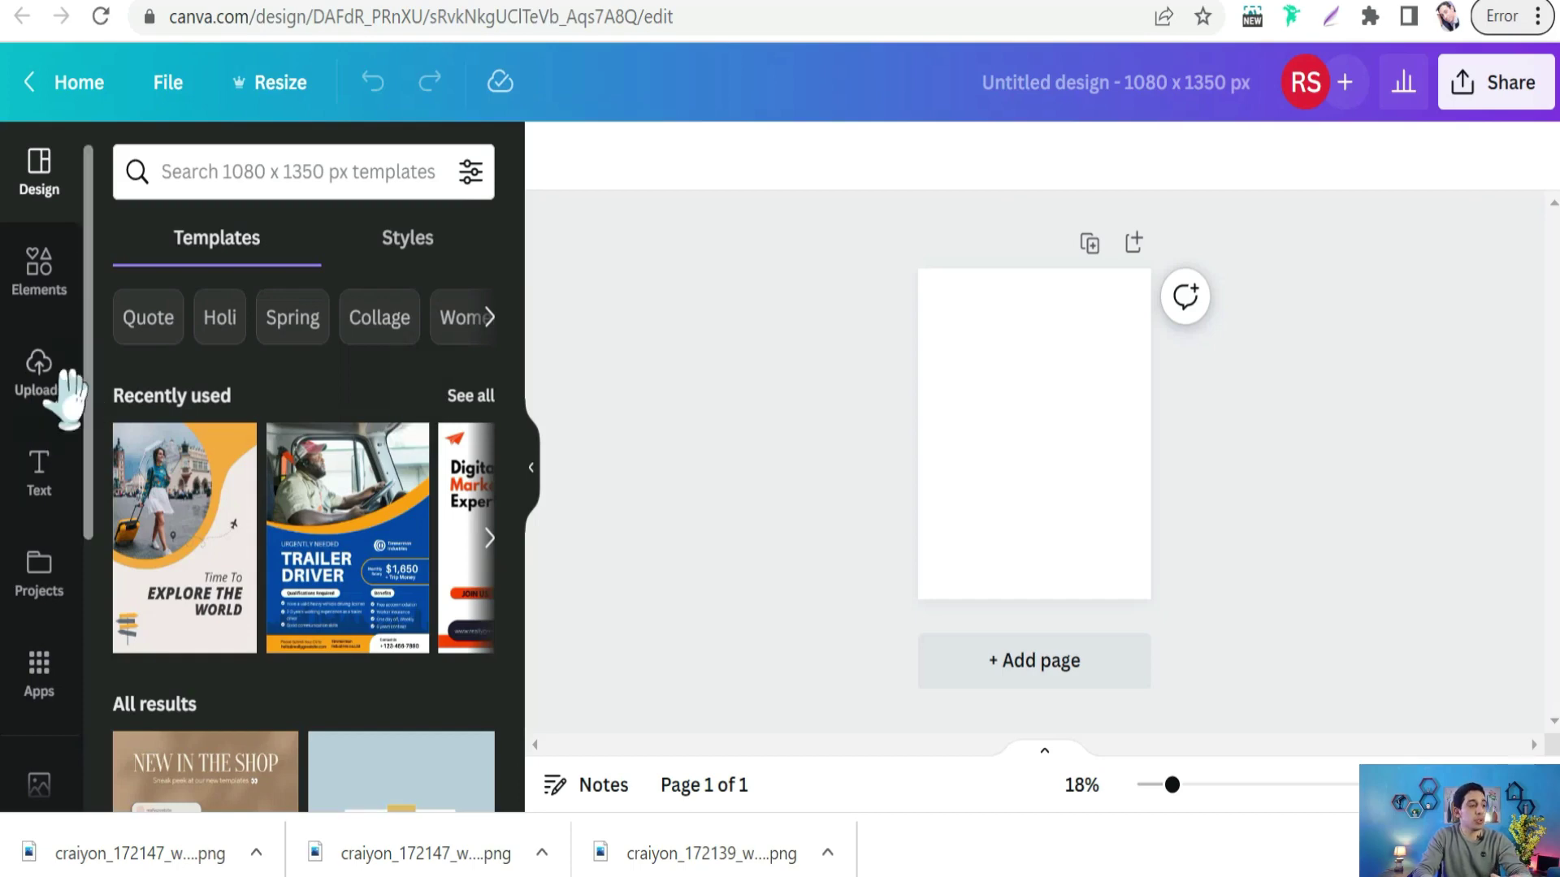
Step: Upload the chihuahua cutout, add it to the page and enlarge it slightly
click(41, 381)
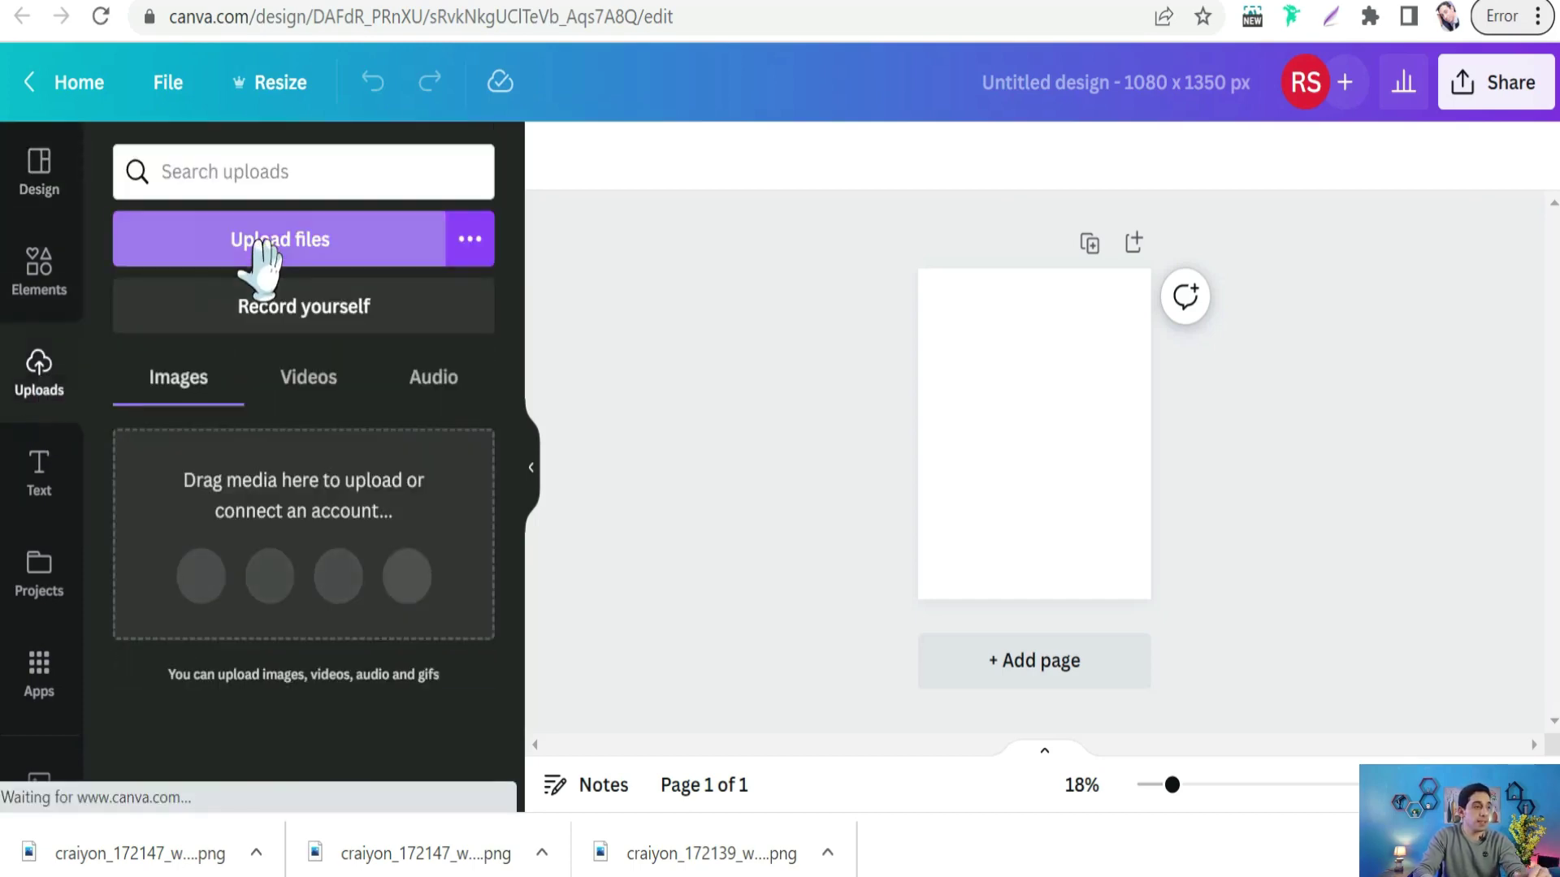
click(252, 240)
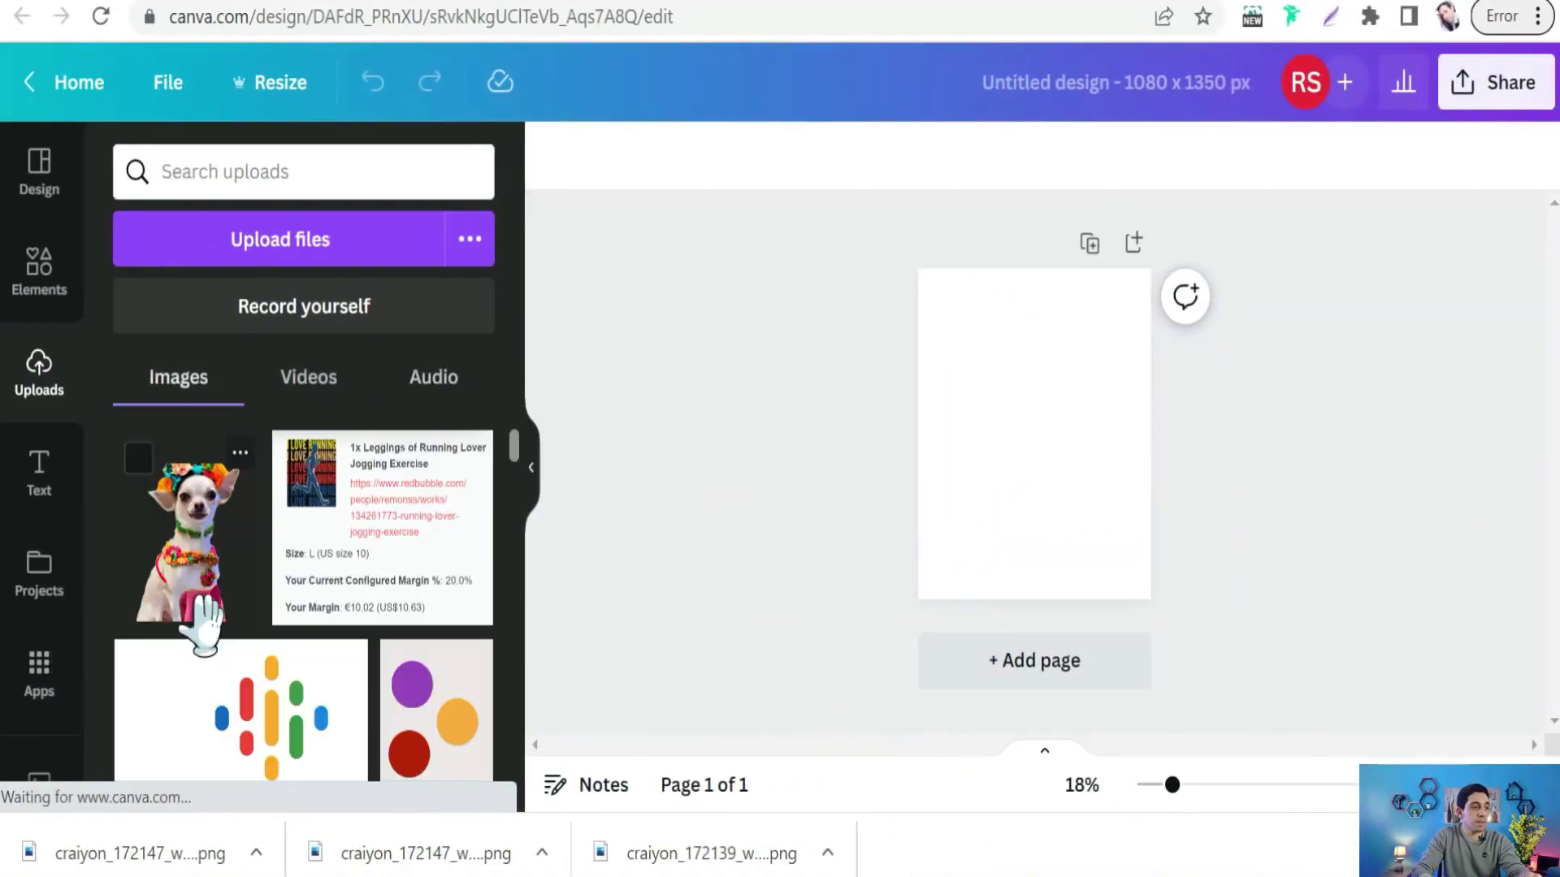
click(193, 589)
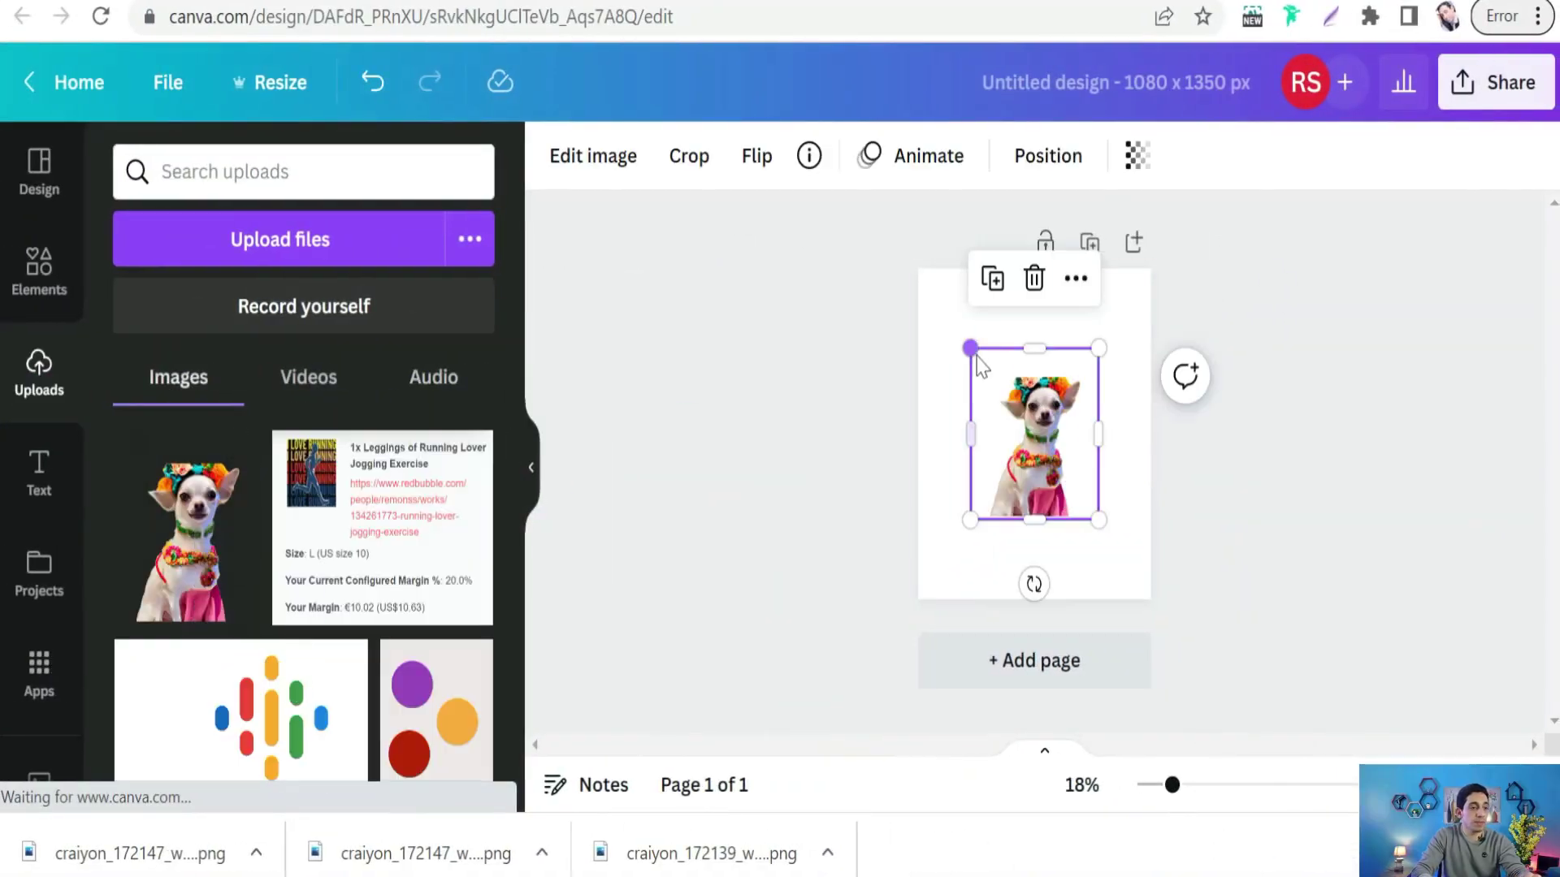
drag(973, 350, 949, 320)
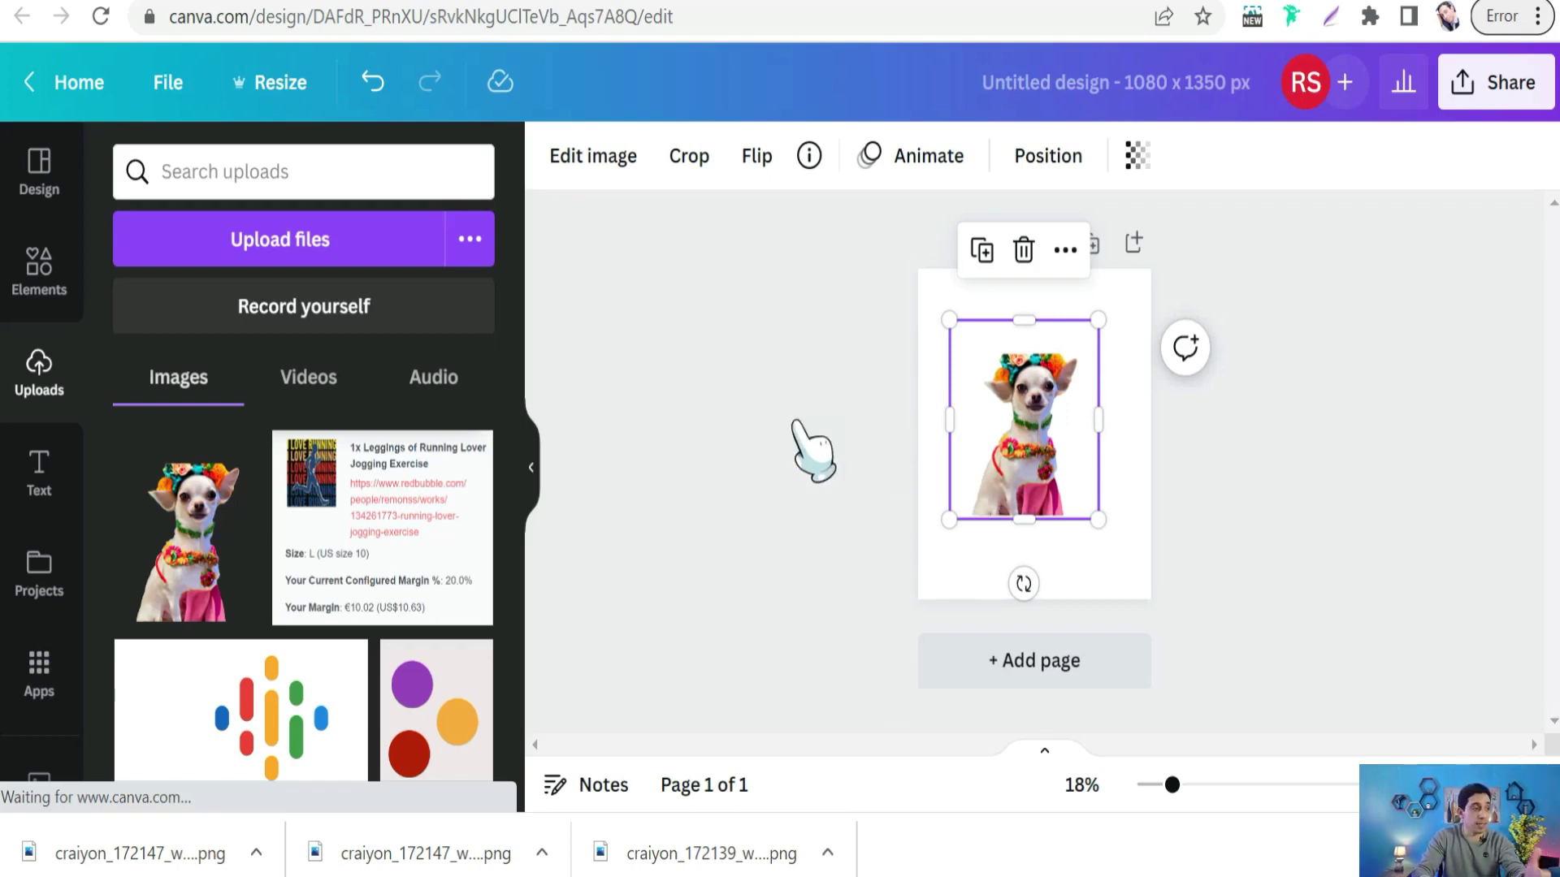
click(822, 463)
click(1047, 418)
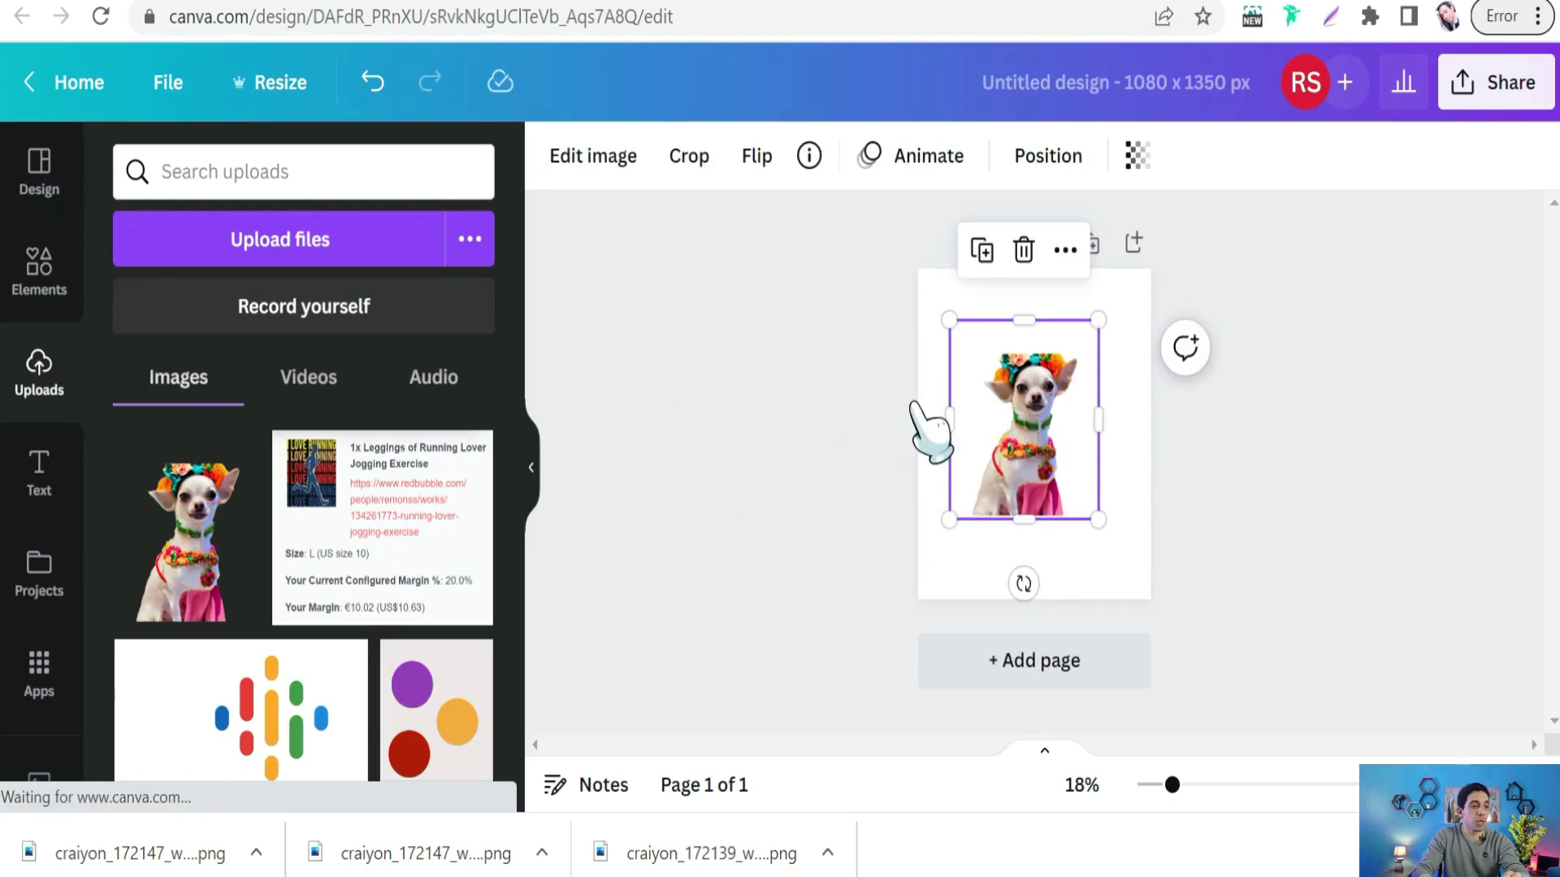
Step: Apply the Mug 7 smartmockup, after trying Mug 1, to the chihuahua image
click(587, 158)
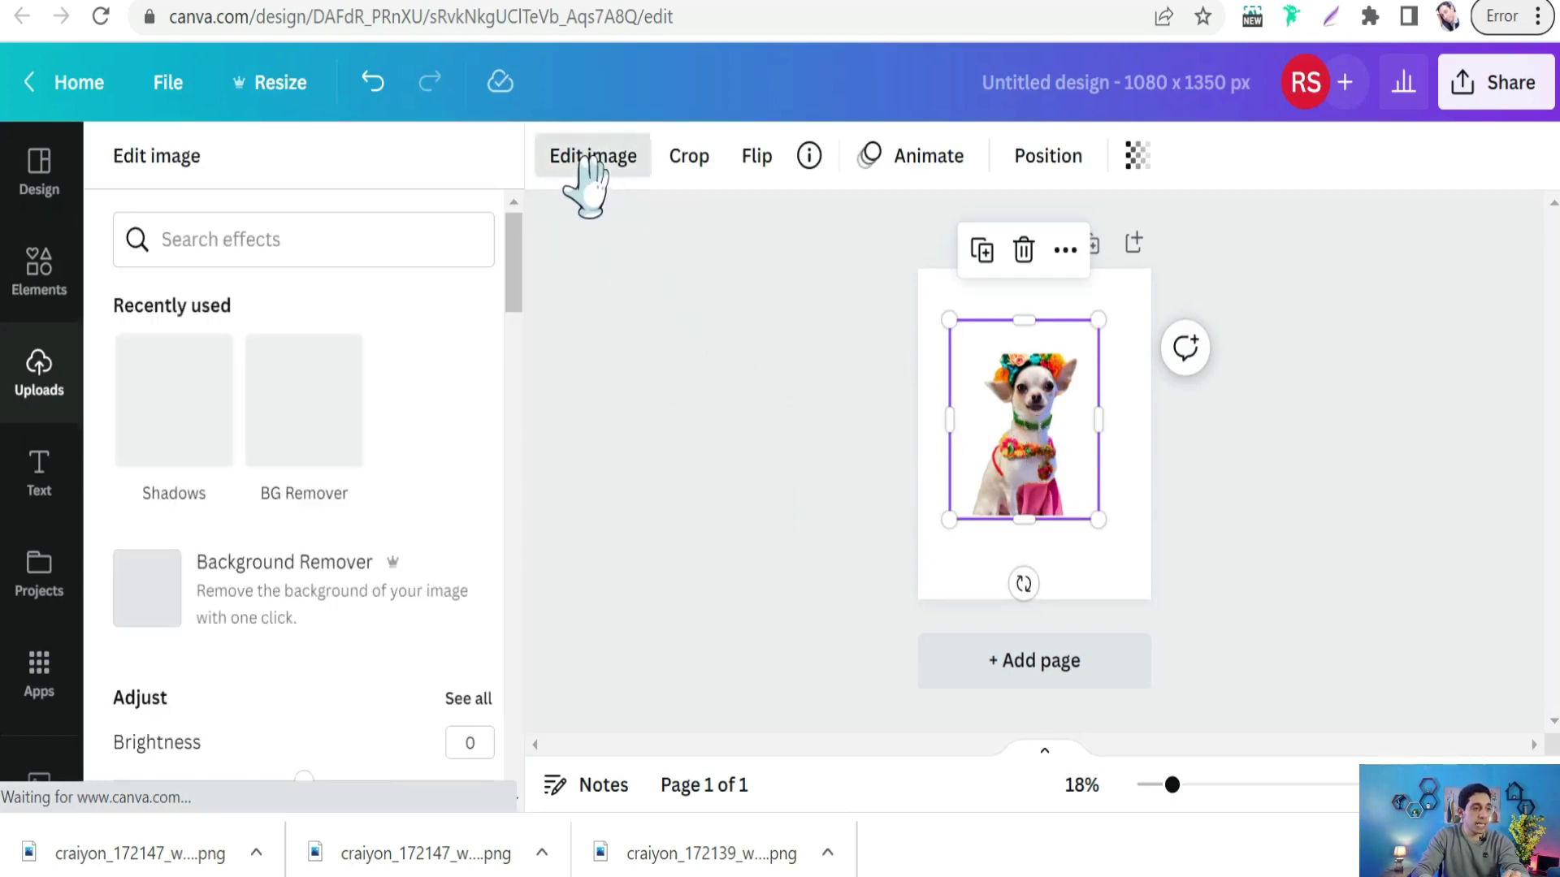
scroll(292, 390, down, 2)
scroll(297, 406, down, 8)
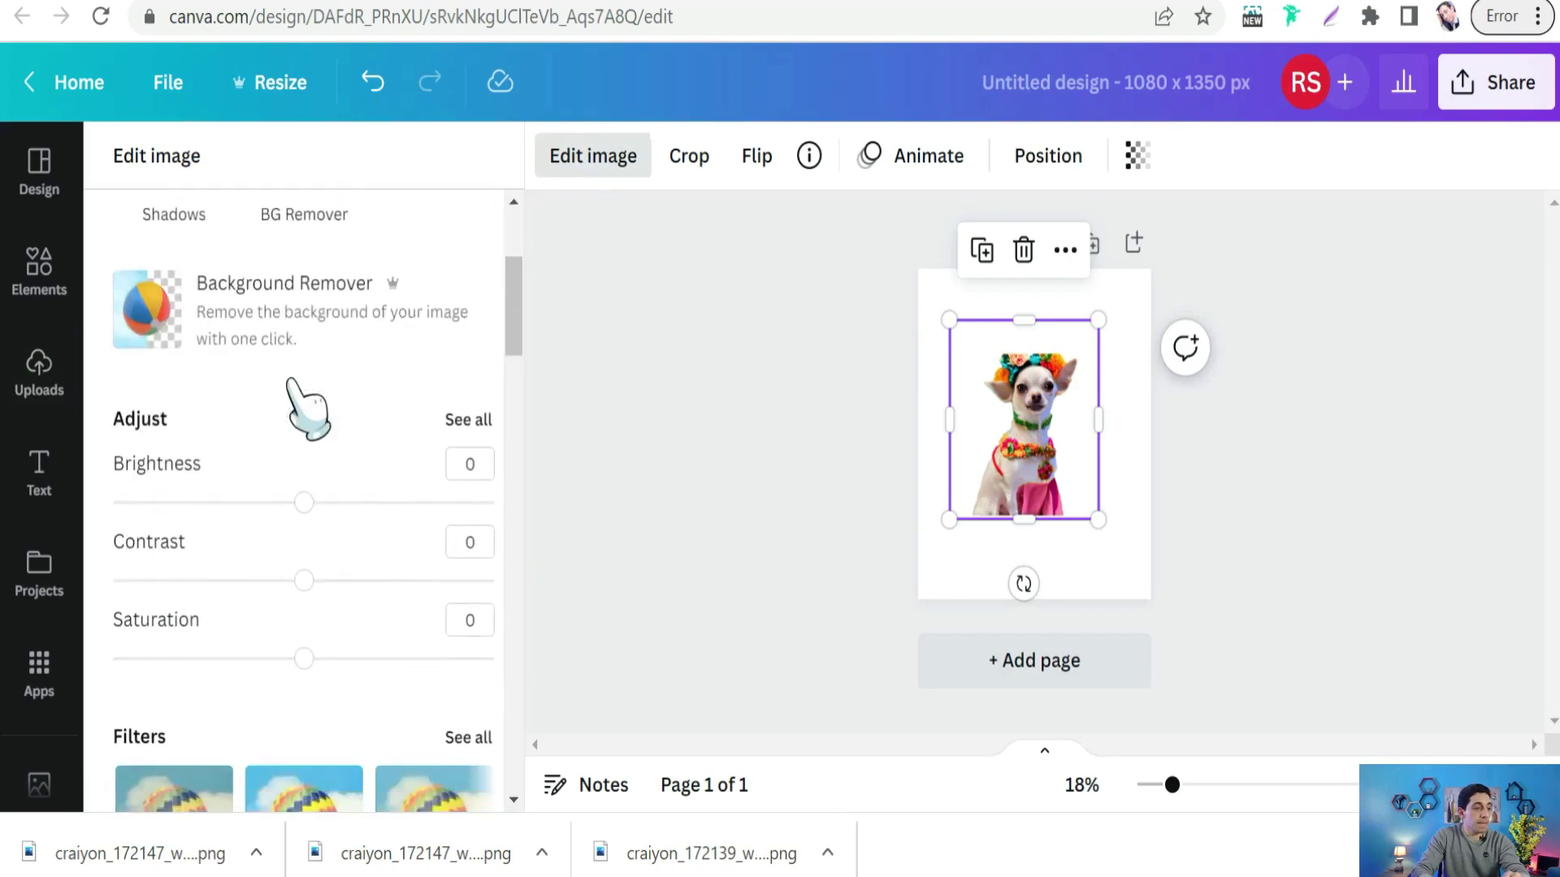
scroll(218, 484, down, 5)
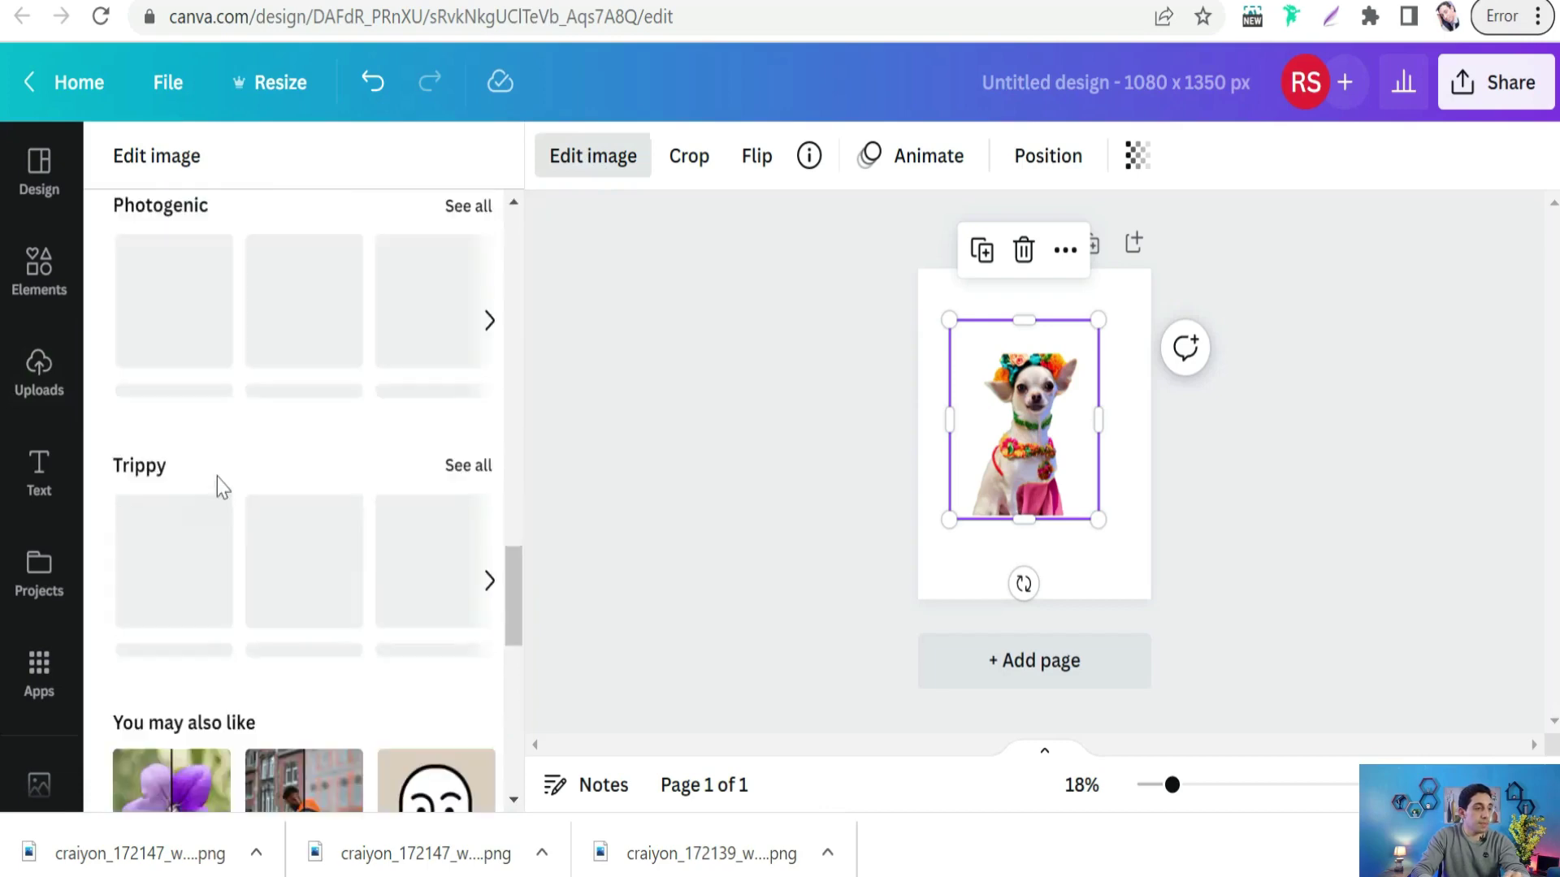
scroll(215, 468, up, 4)
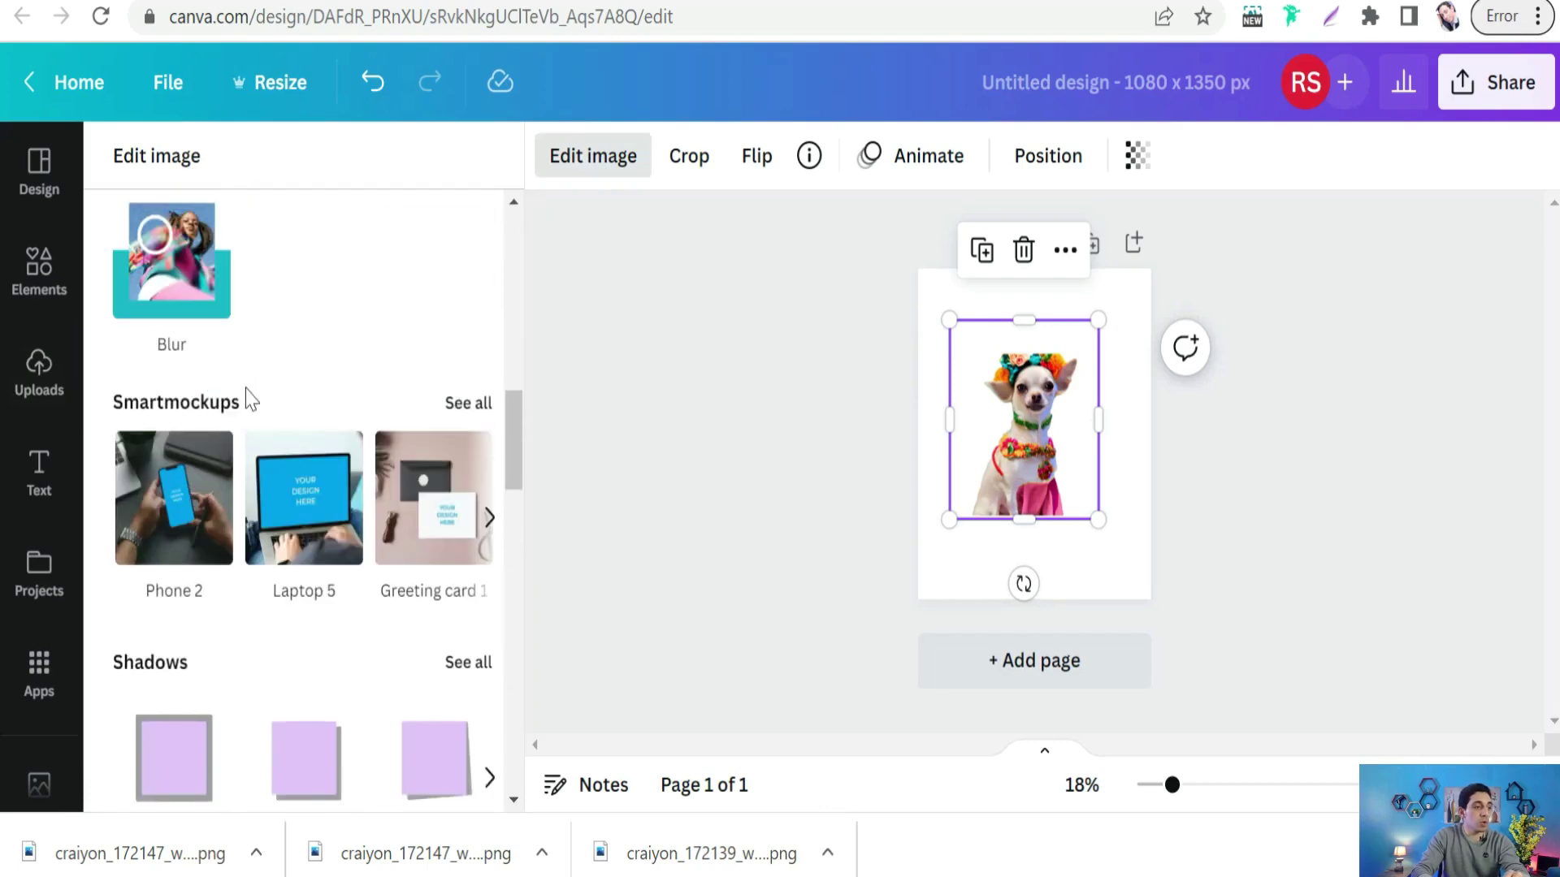
click(459, 403)
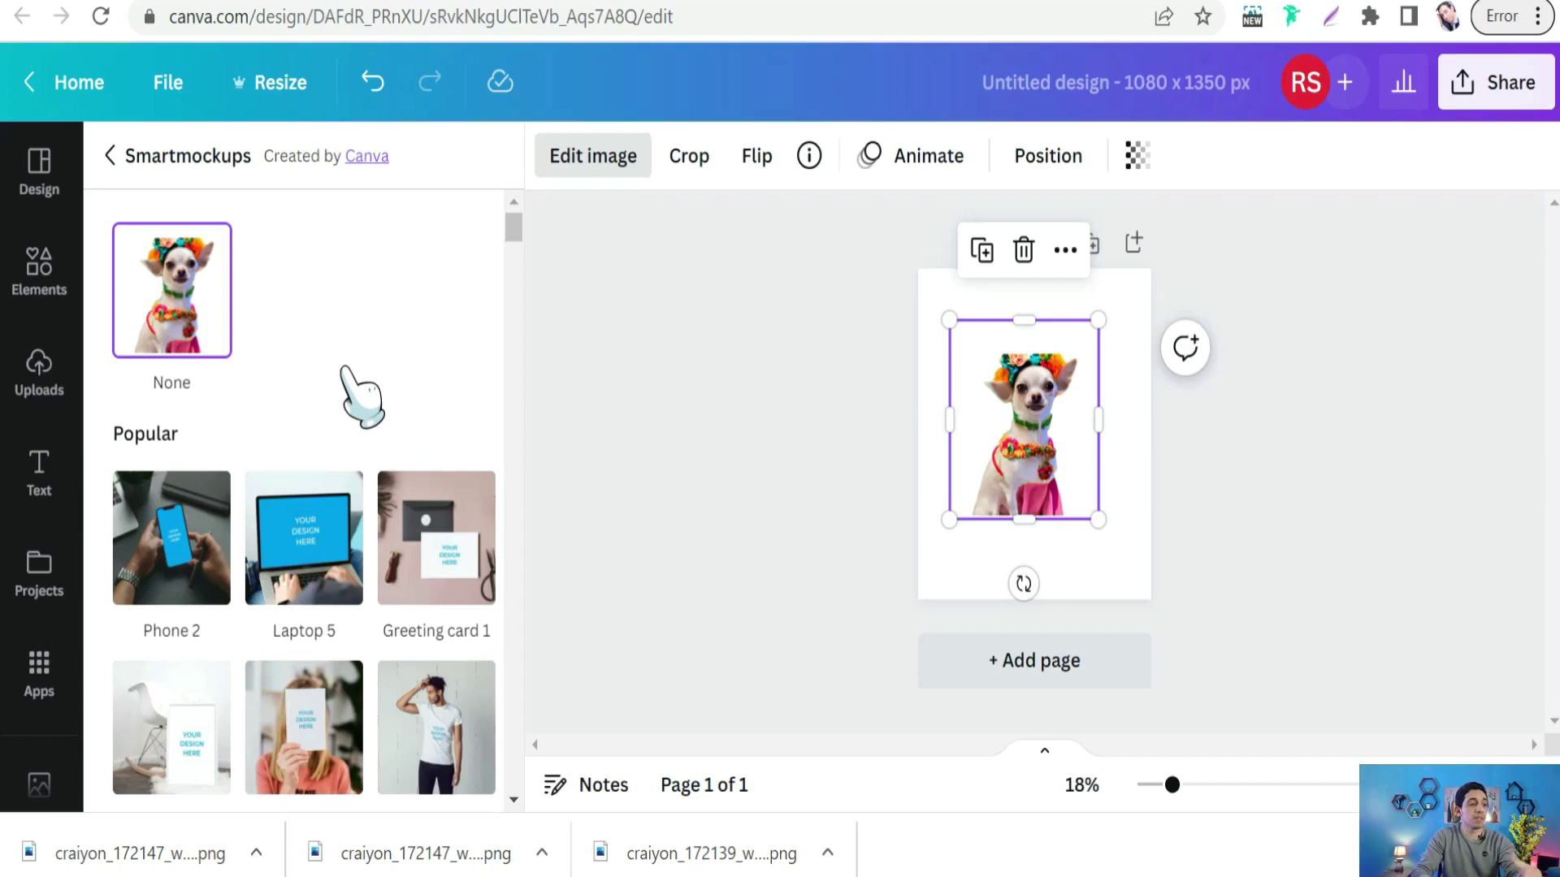
scroll(378, 463, down, 3)
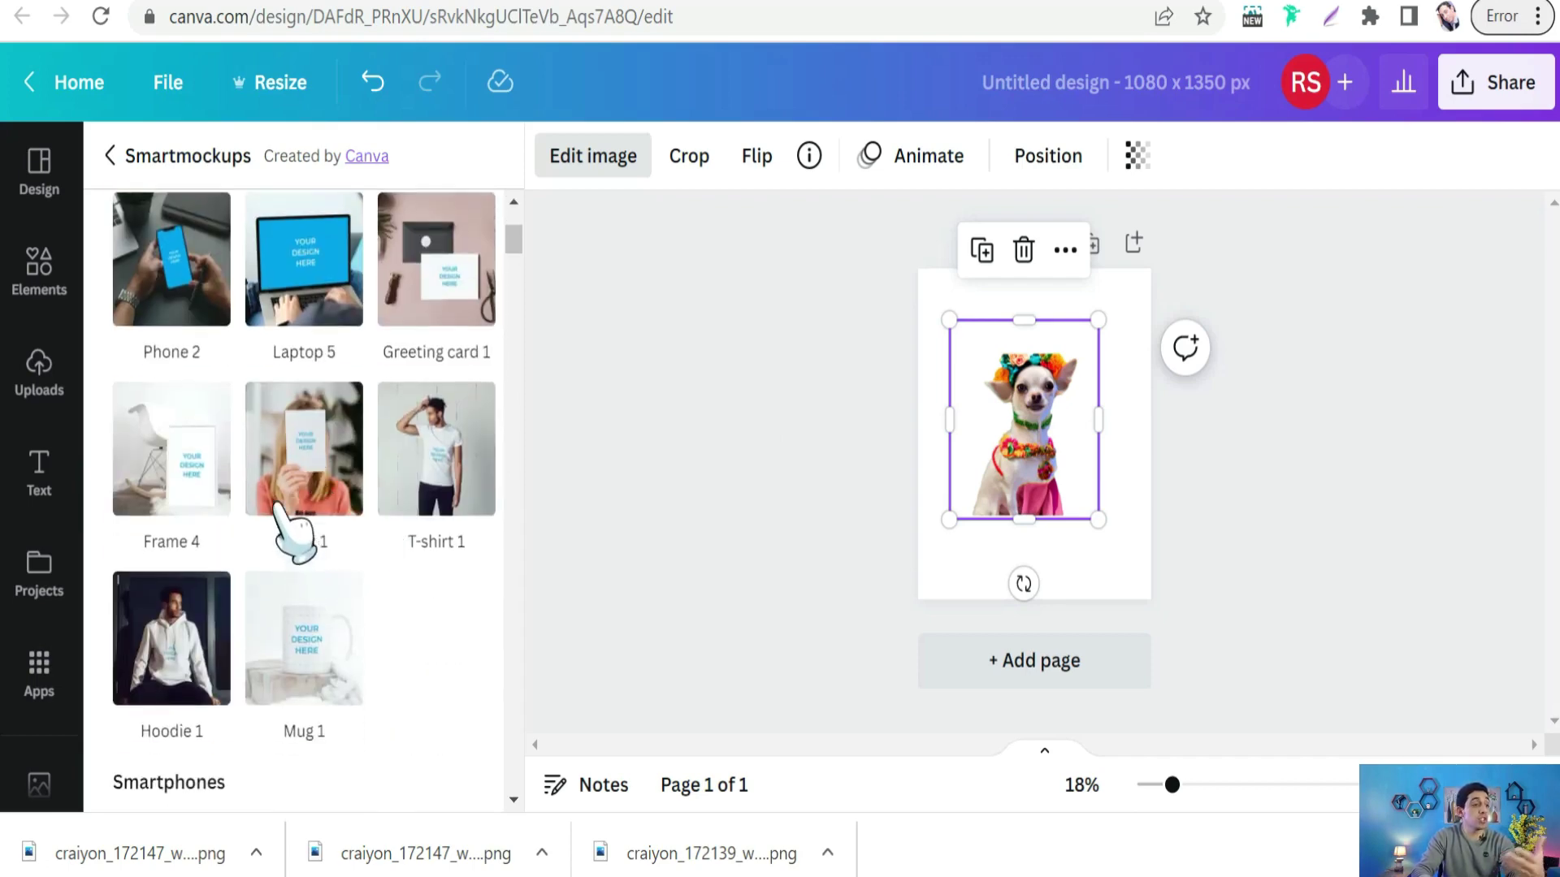
click(311, 656)
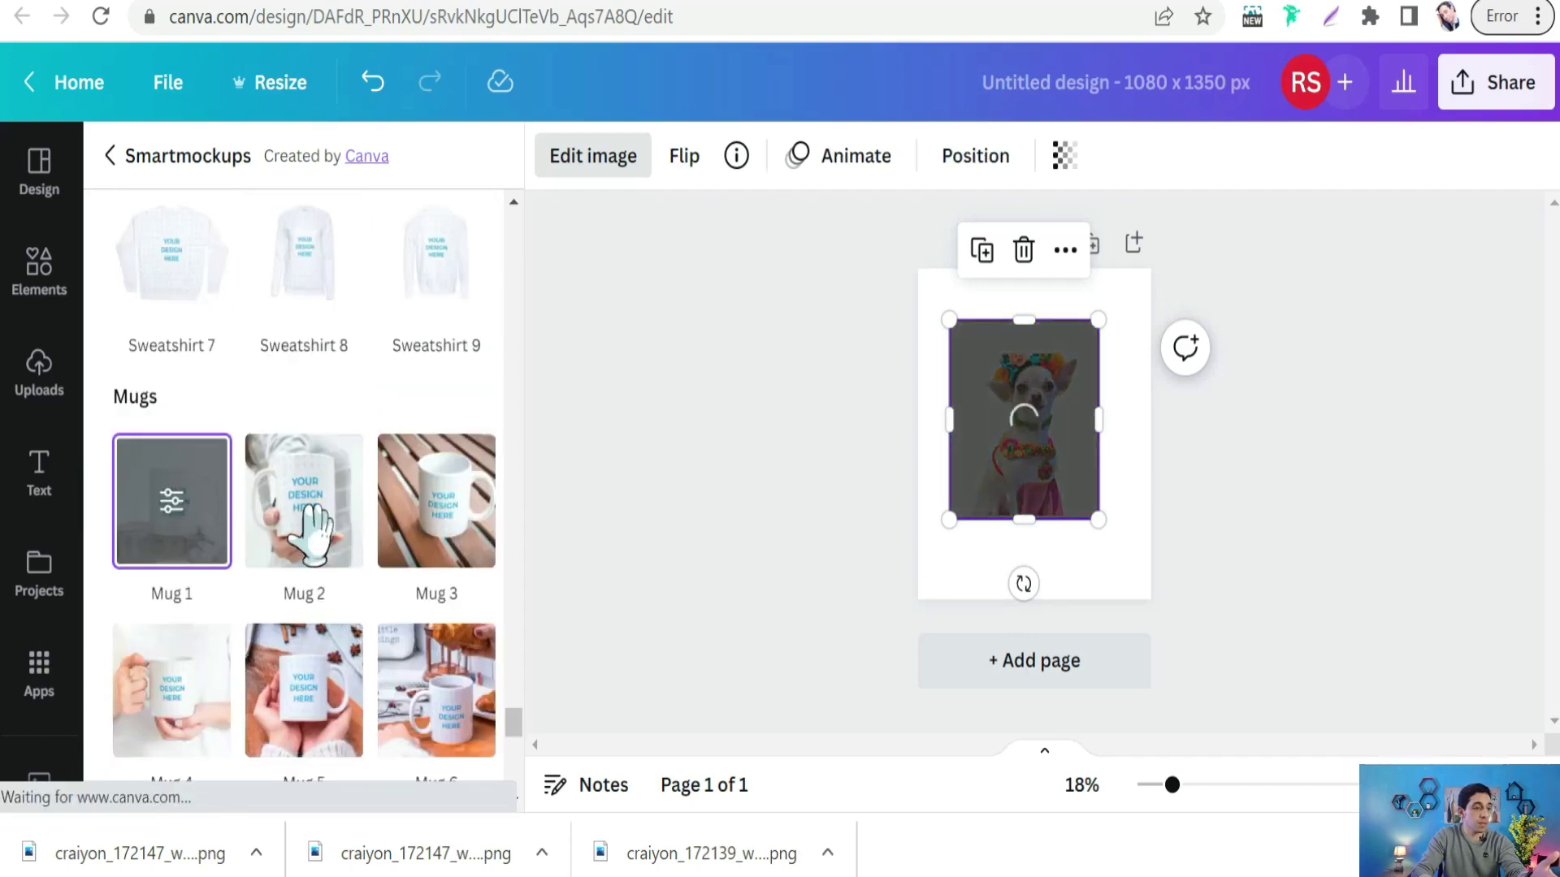
scroll(307, 568, down, 3)
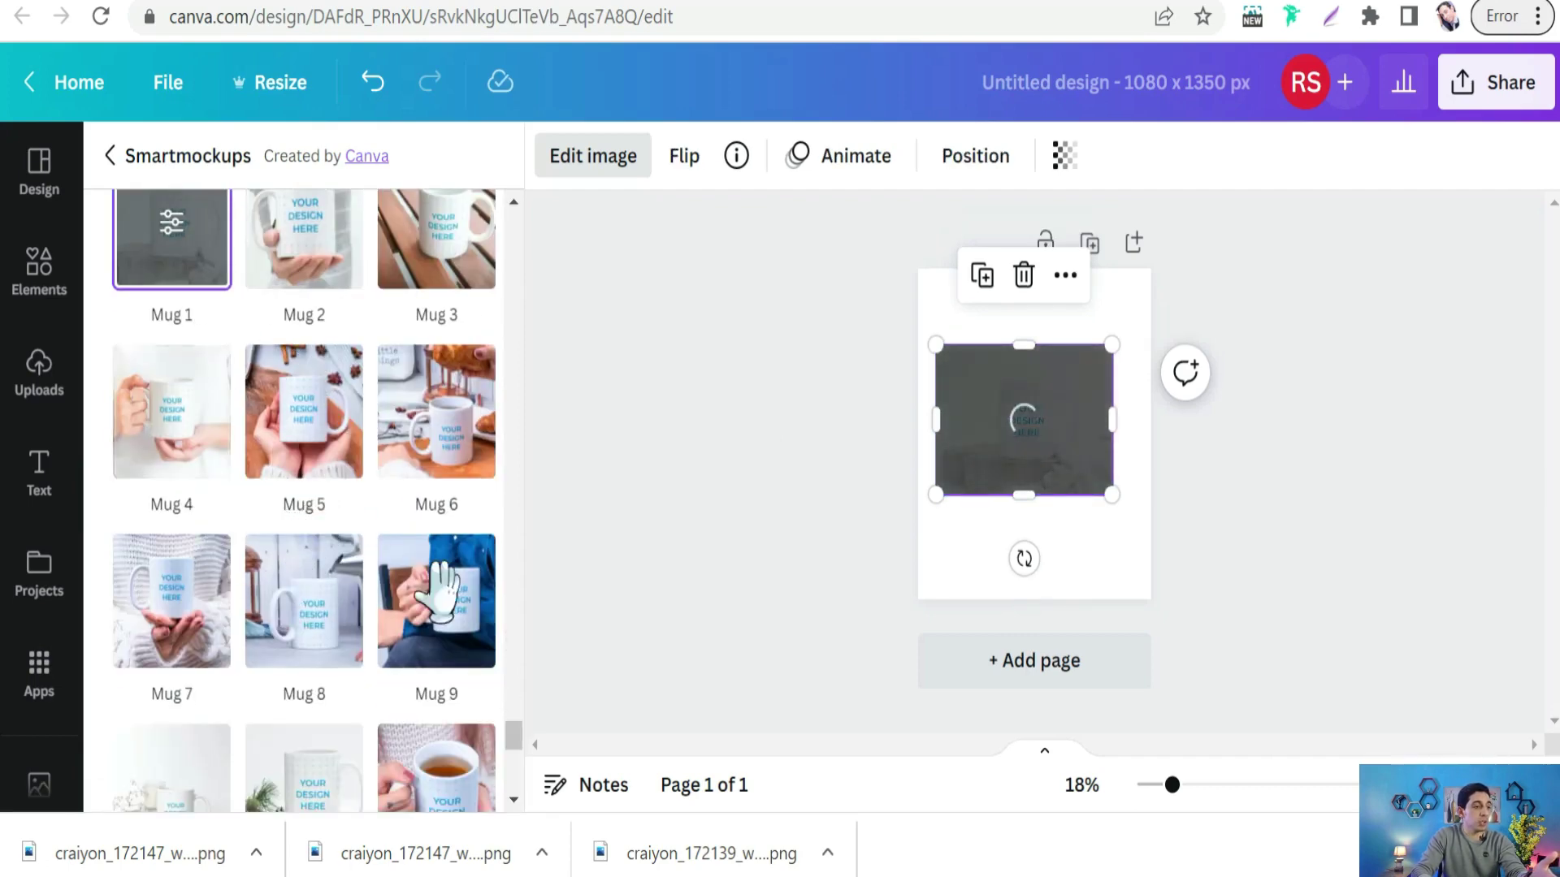
click(173, 614)
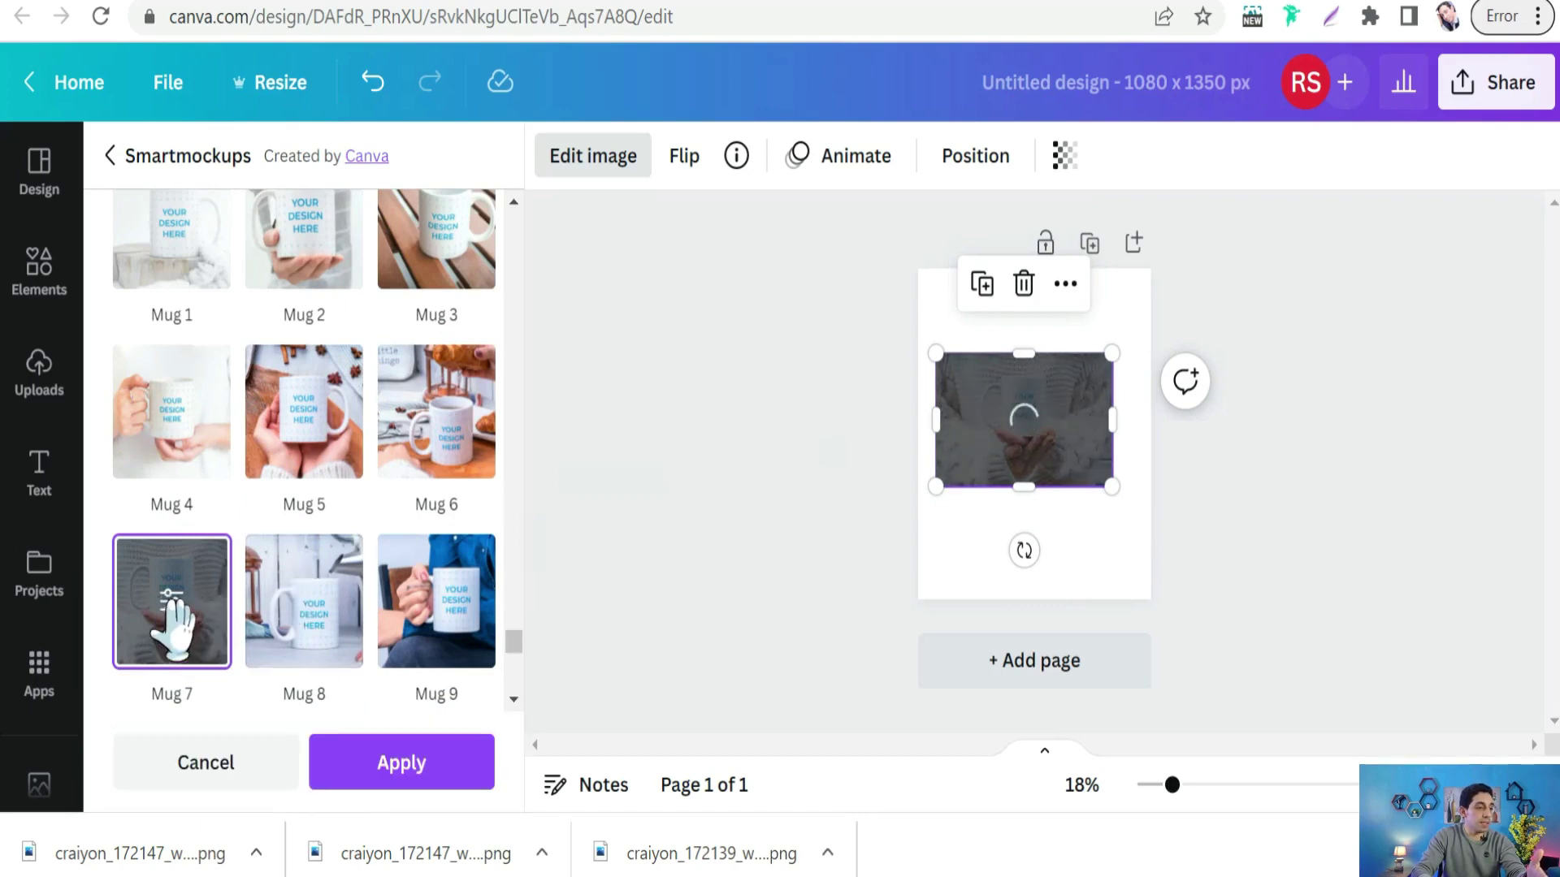
Step: Apply the Mug 7 mockup with Custom crop: horizontal 50, vertical 38, size 61
click(168, 609)
click(475, 313)
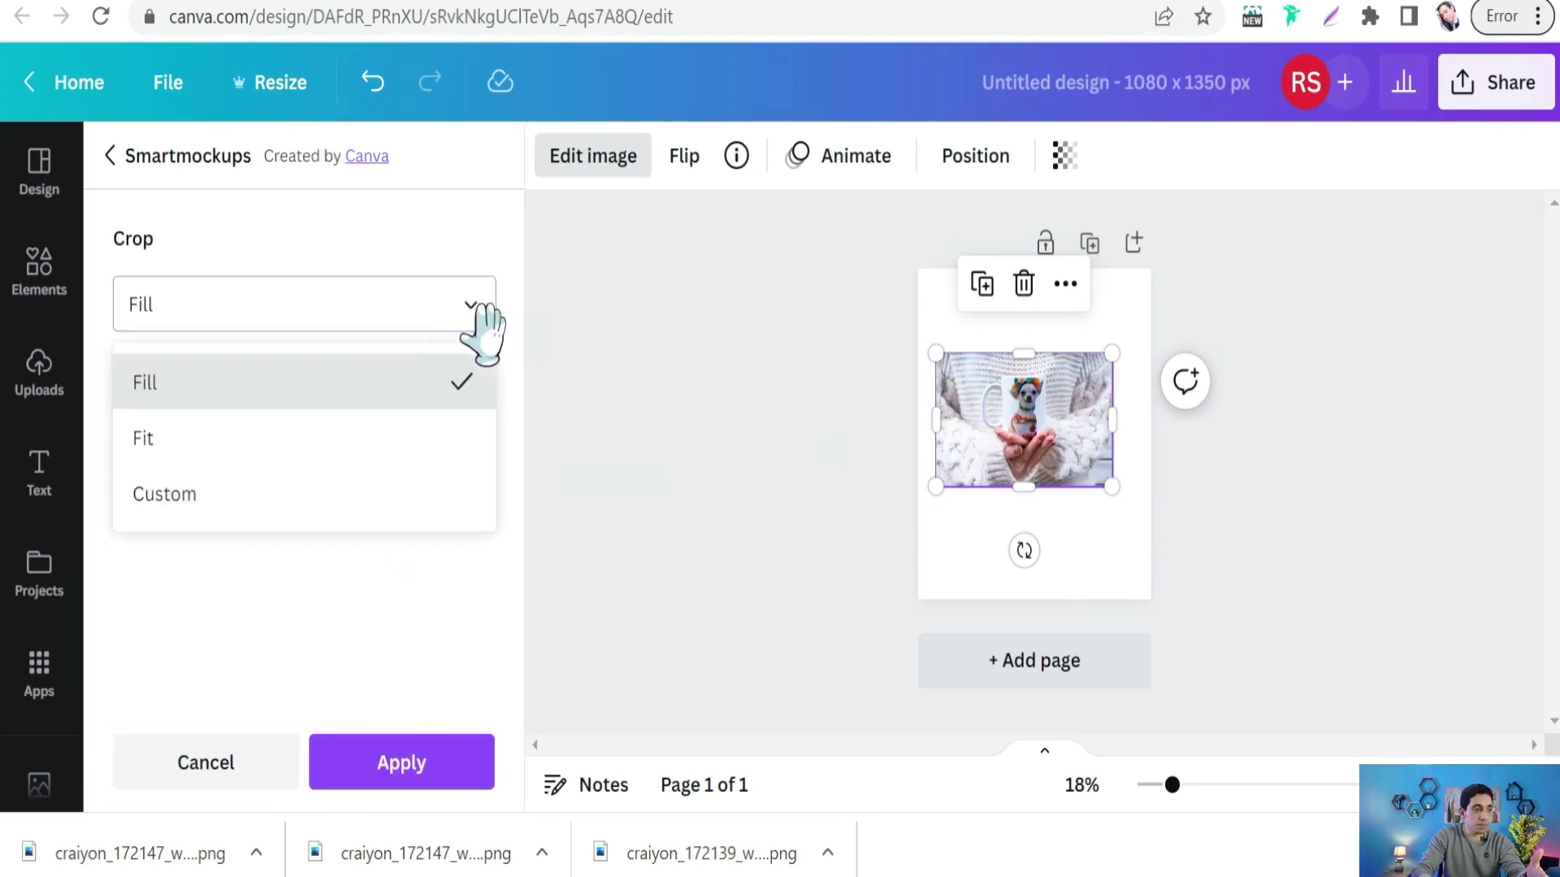
click(209, 504)
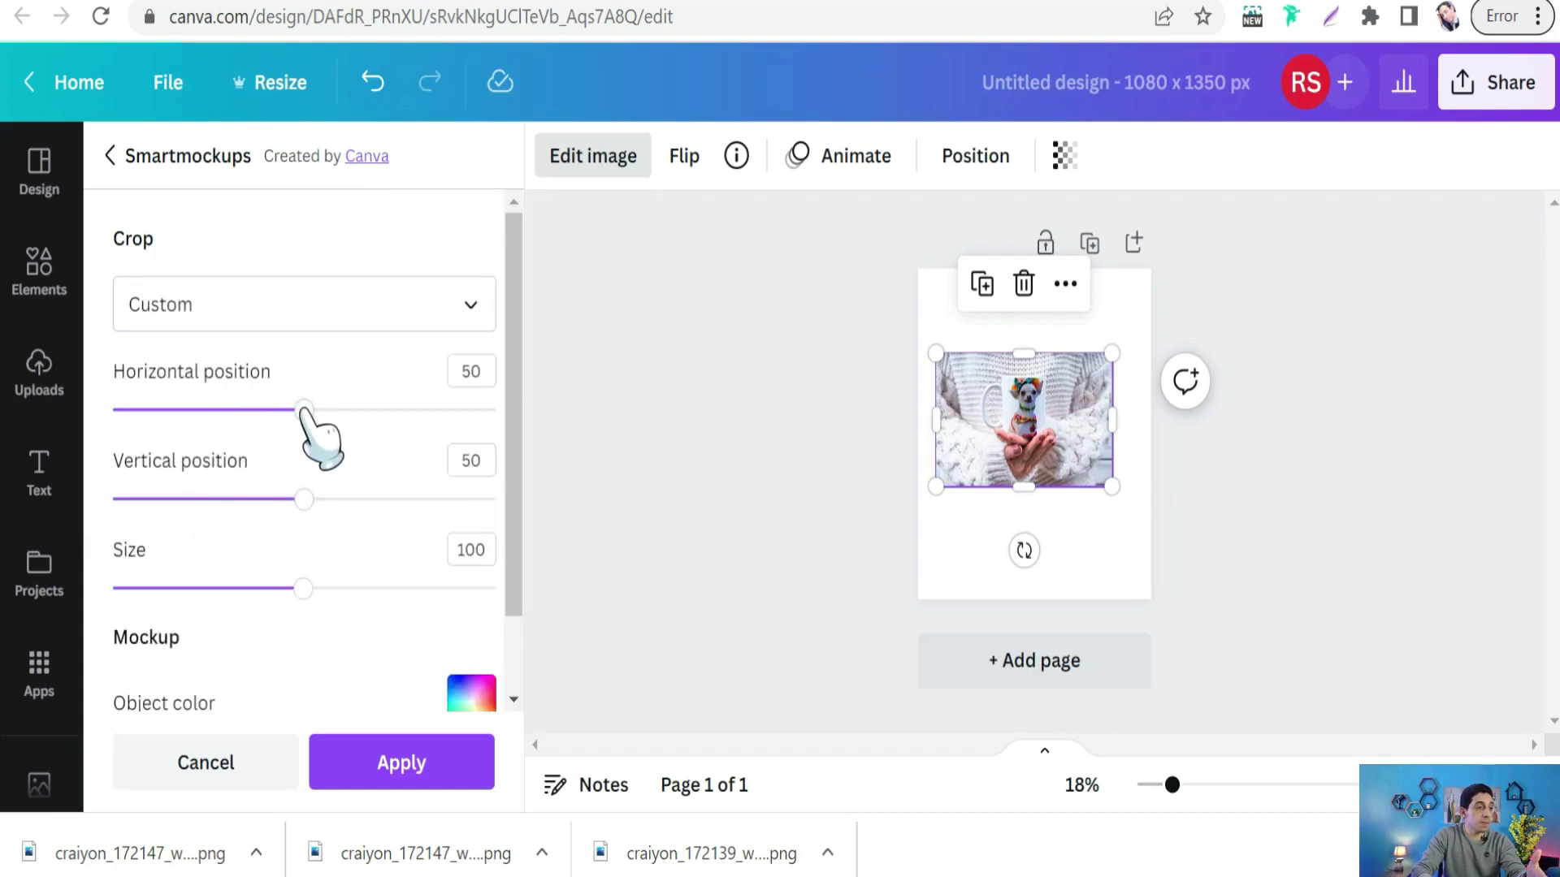
drag(306, 412, 232, 413)
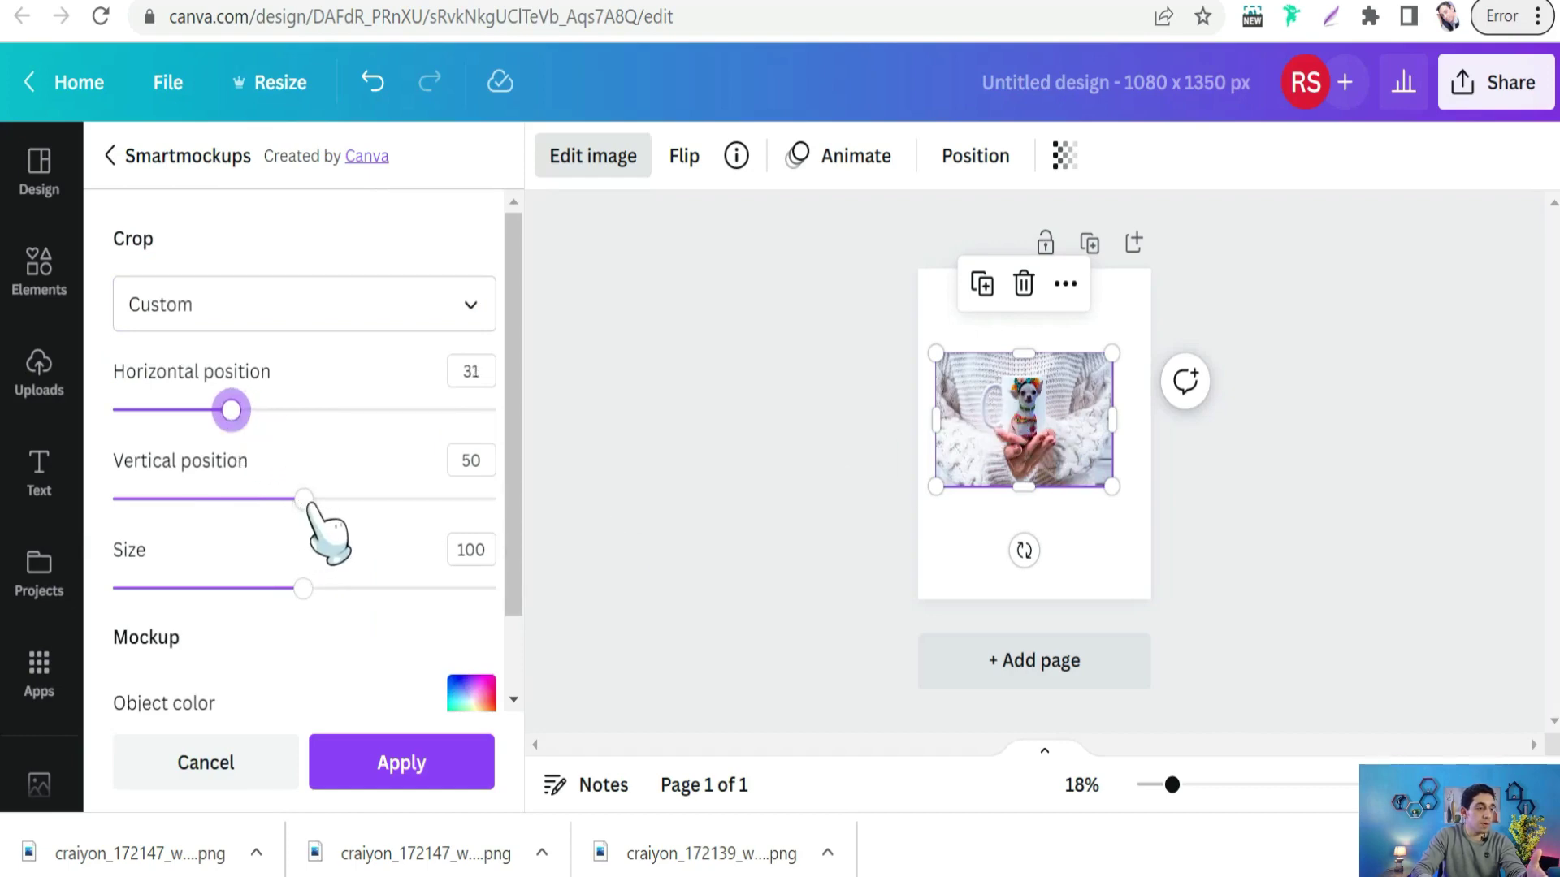
drag(305, 500, 259, 501)
drag(302, 588, 247, 588)
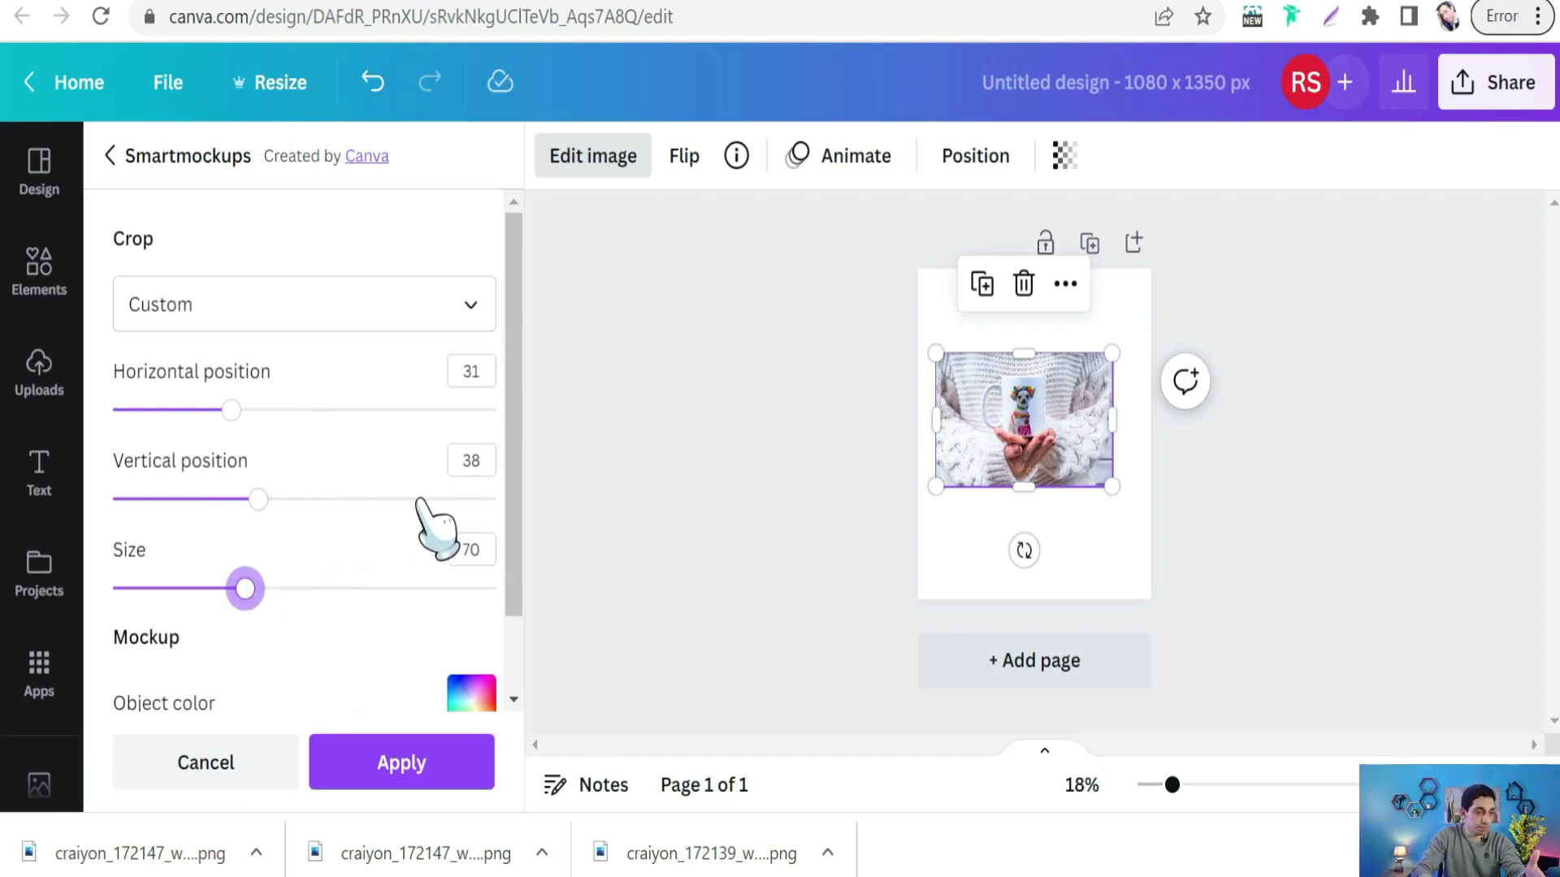
drag(234, 410, 305, 411)
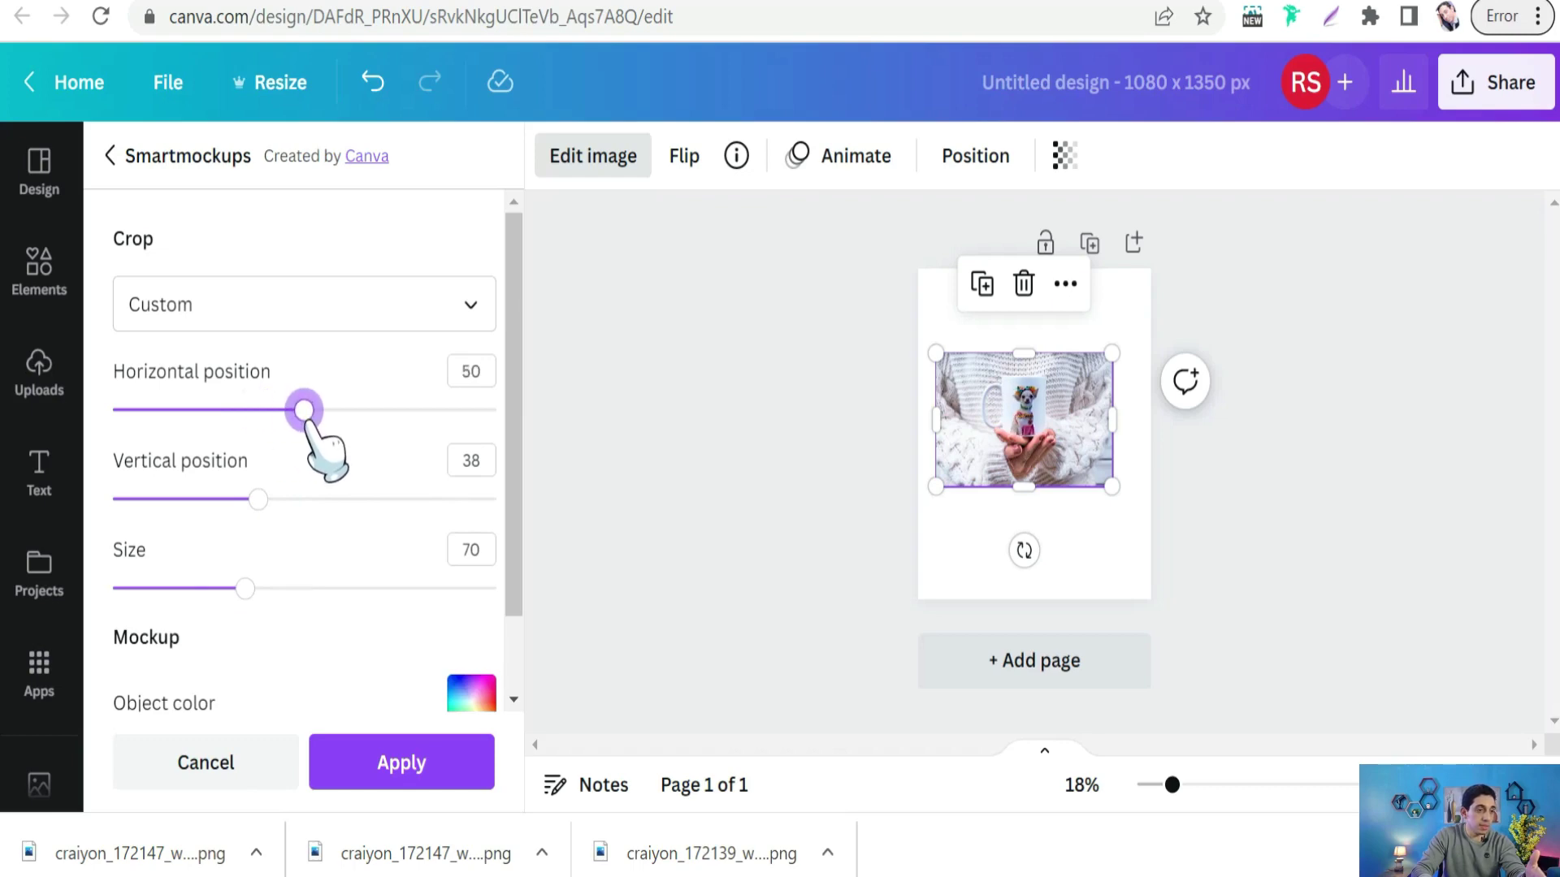
drag(245, 588, 229, 589)
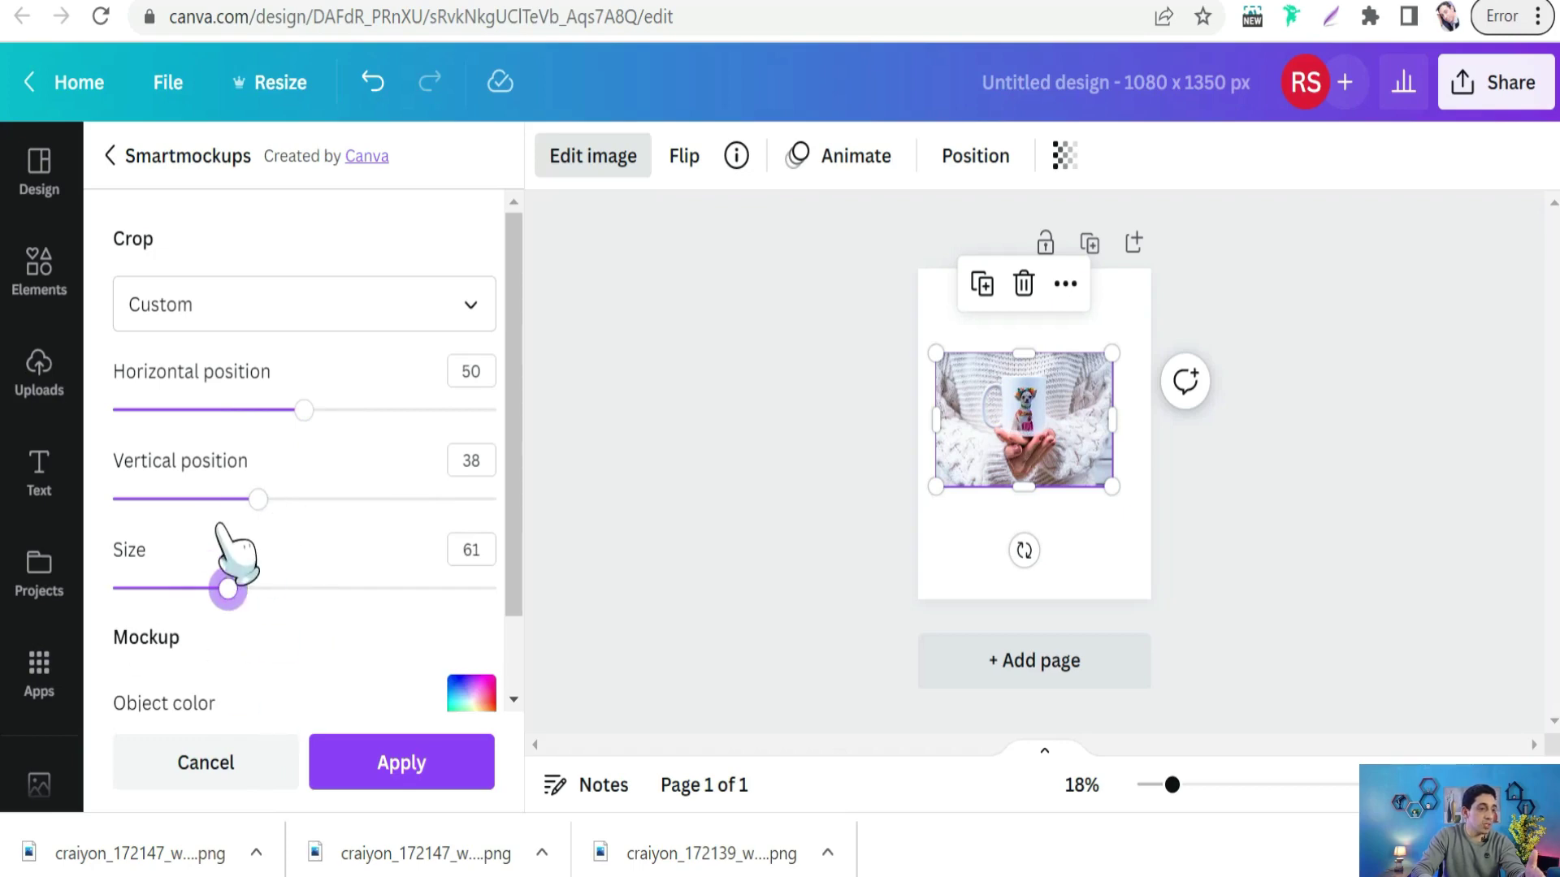
scroll(350, 569, down, 1)
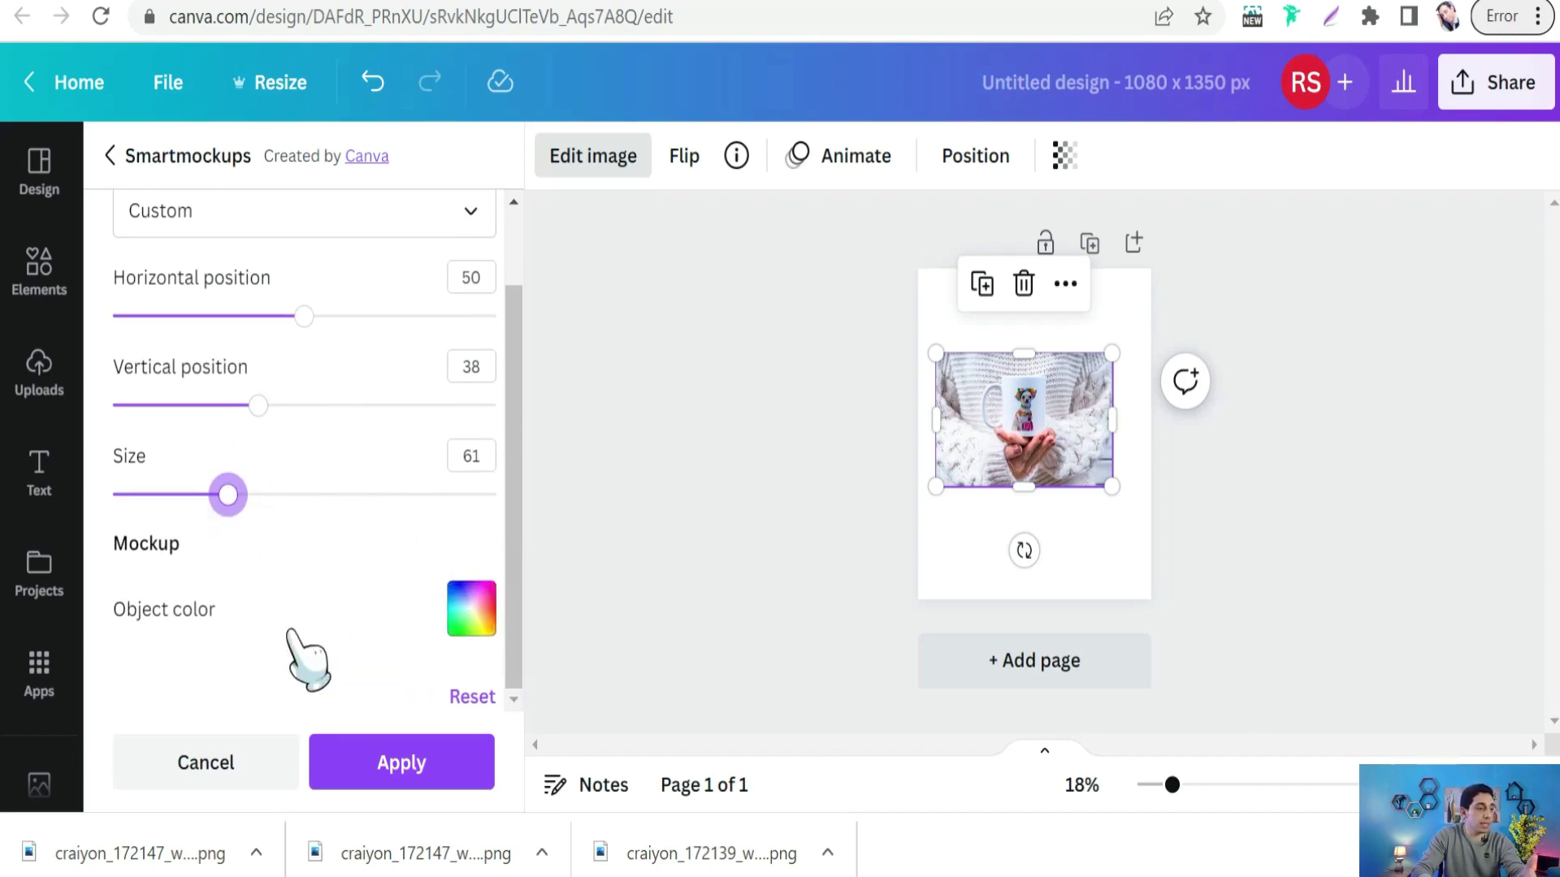
click(418, 776)
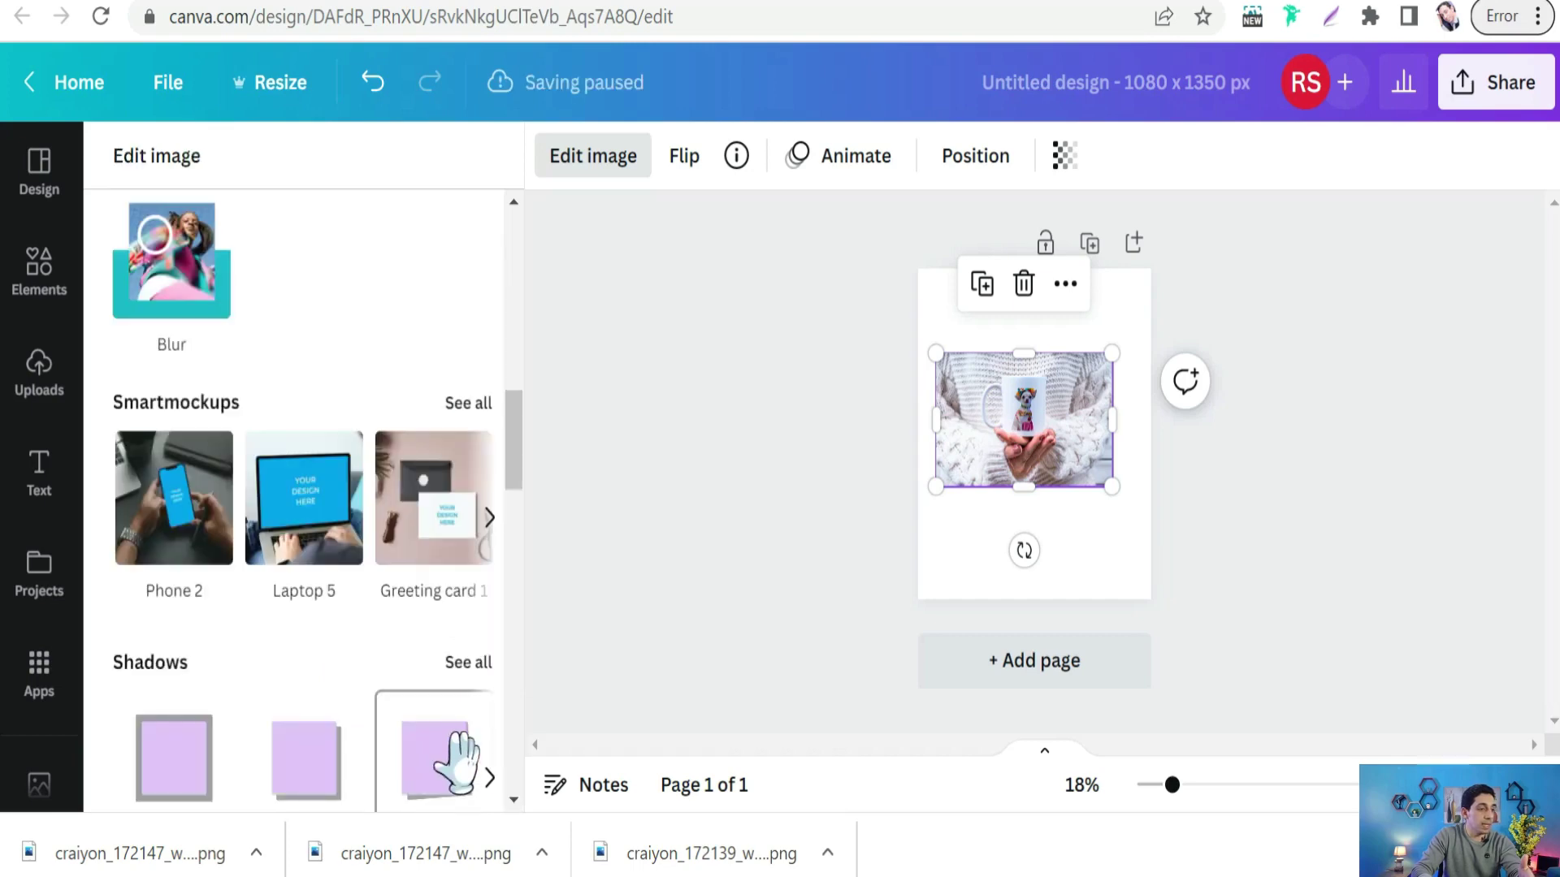
Step: Enlarge the mug mockup image sideways, downward and upward until it covers the 1080×1350 page
click(1036, 435)
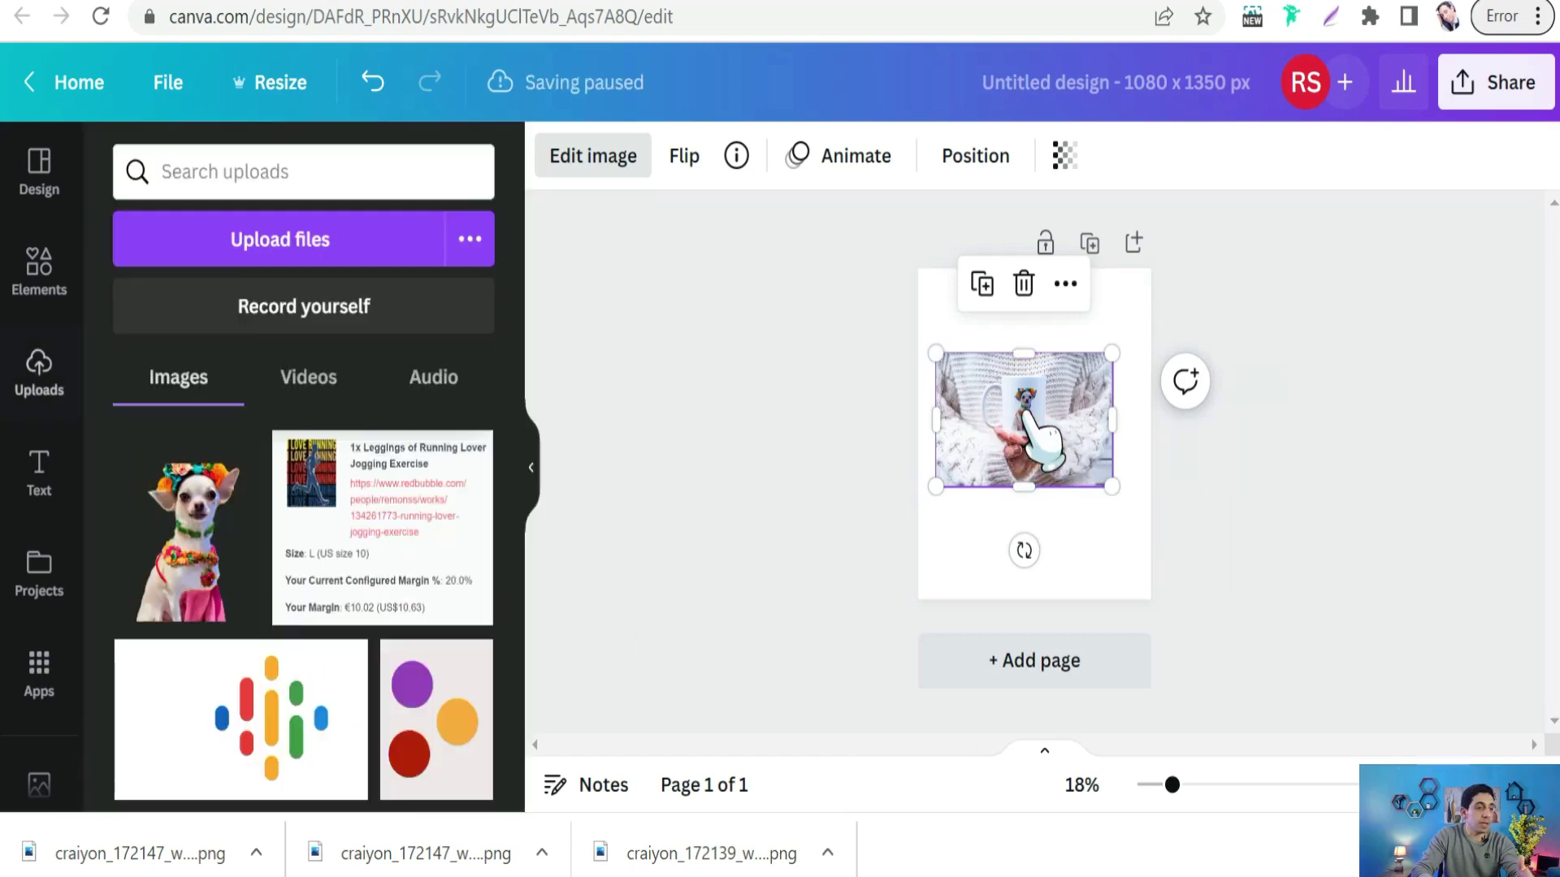
drag(929, 345, 917, 336)
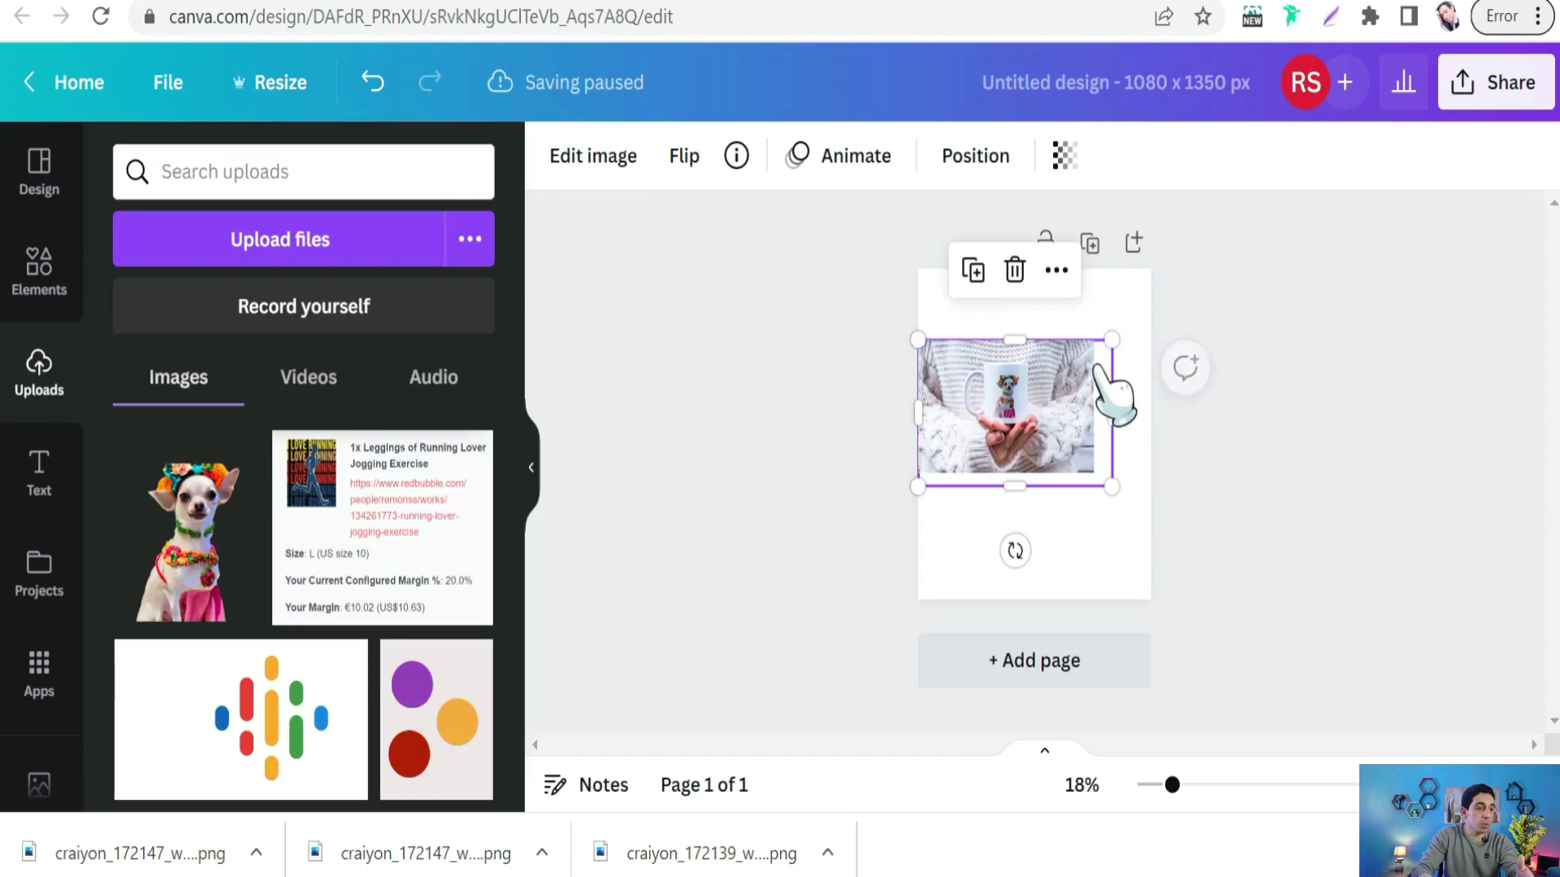
drag(1111, 340, 1152, 310)
drag(1034, 482, 1034, 600)
drag(1040, 306, 1034, 266)
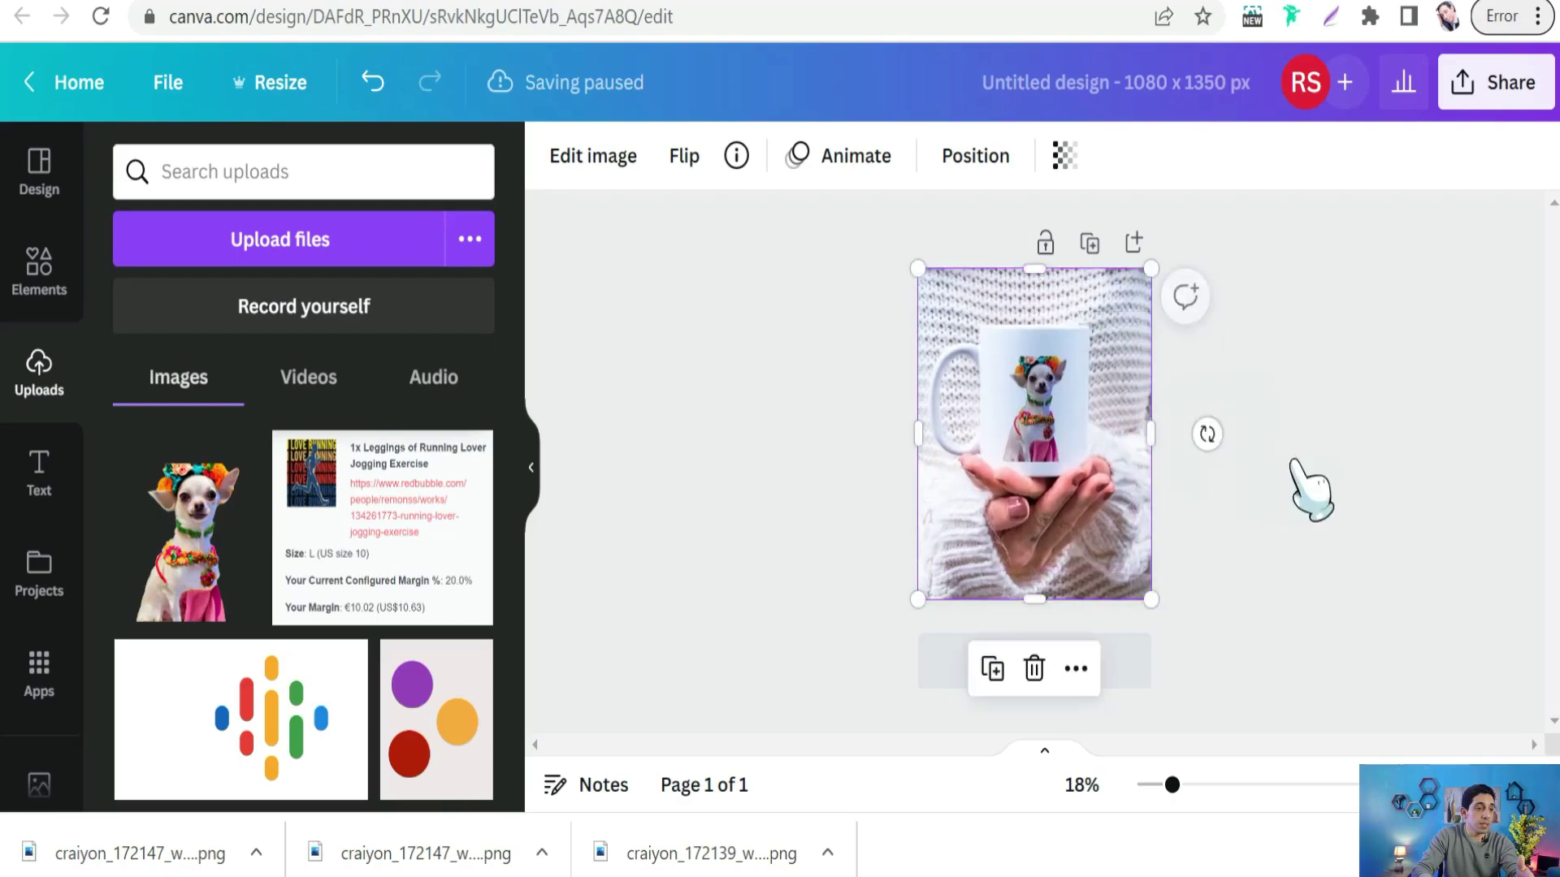